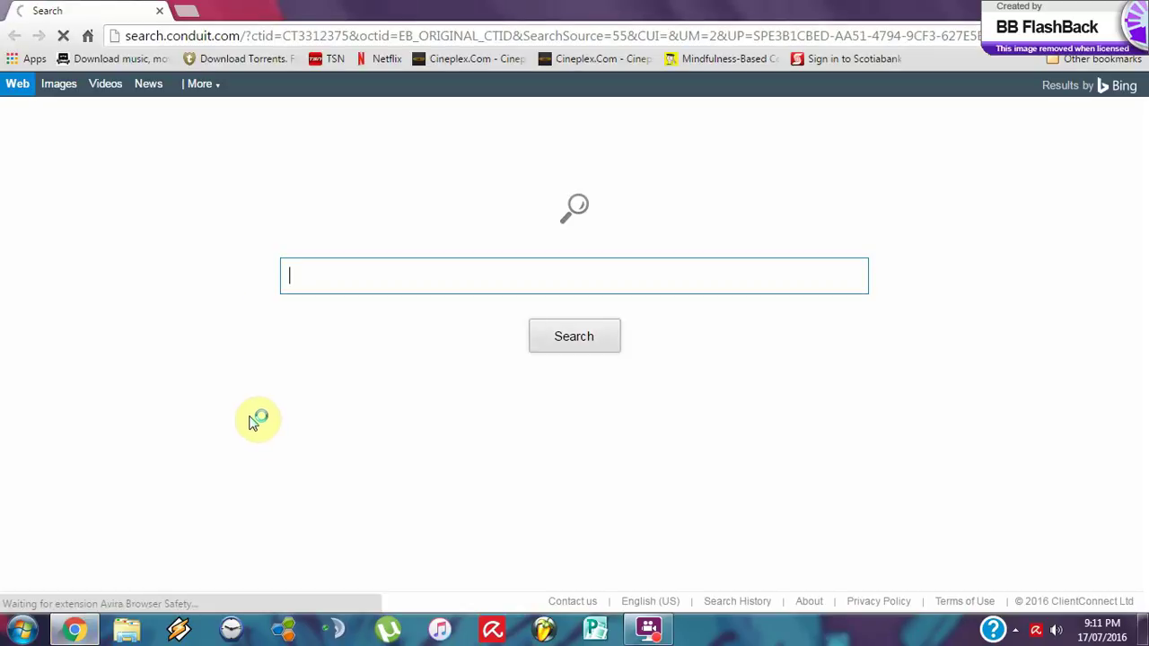
Open the Google home page in the browser
click(392, 35)
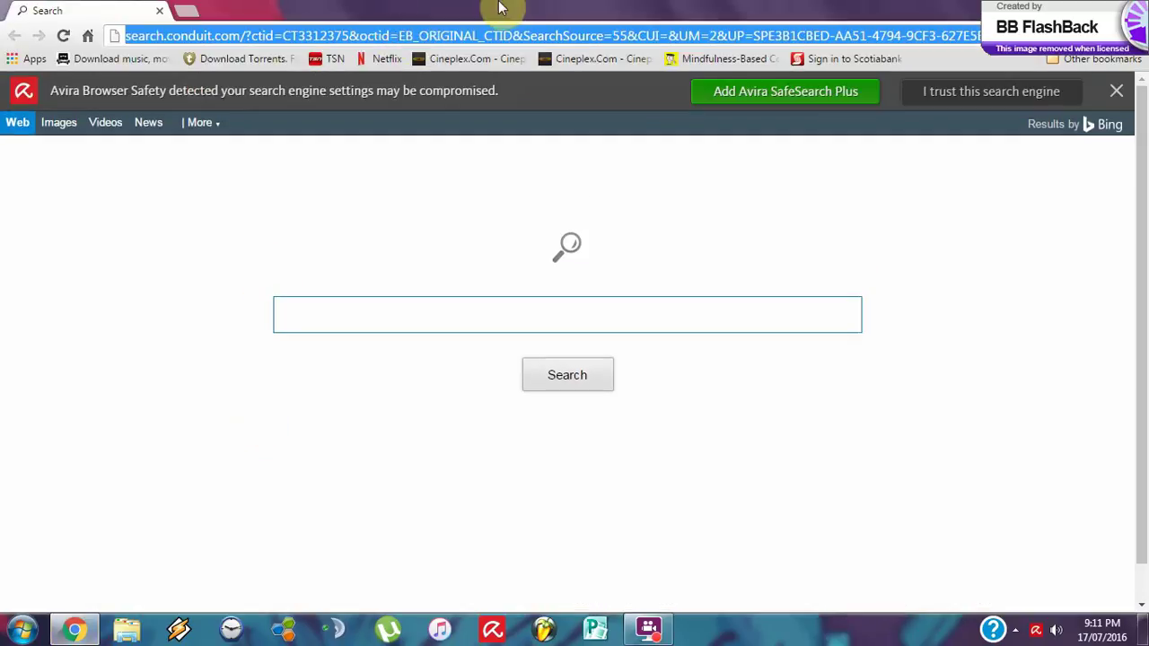
text(g)
key(Return)
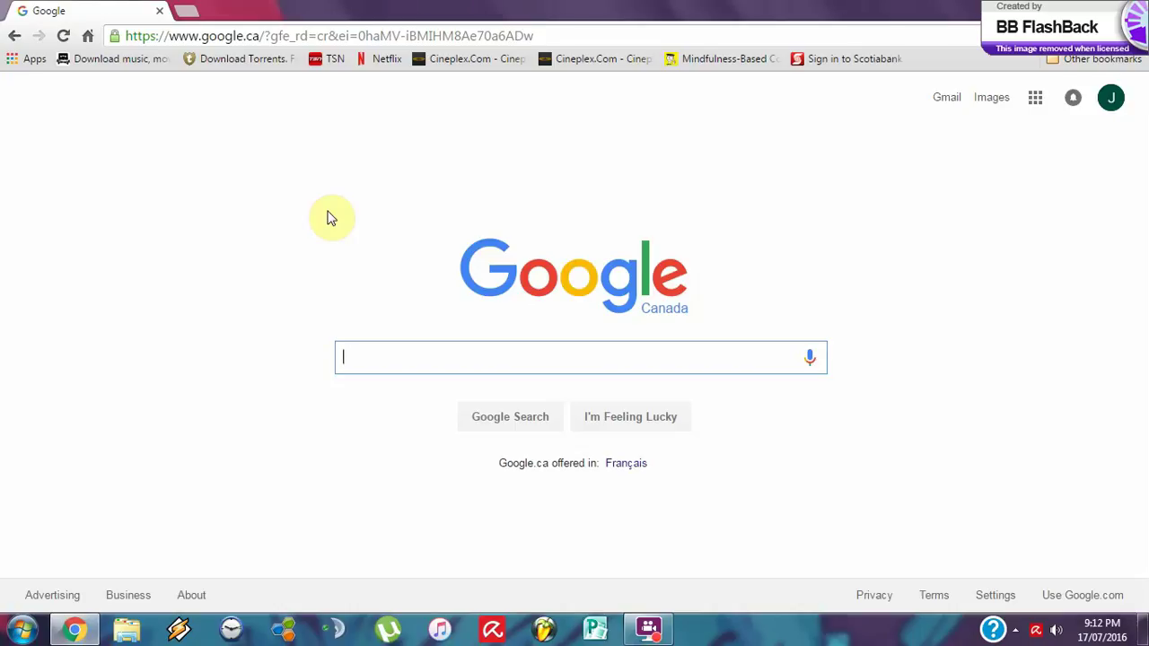
Search for "wavosaur download" and open the CNET Download.com page for Wavosaur
text(wavosaur )
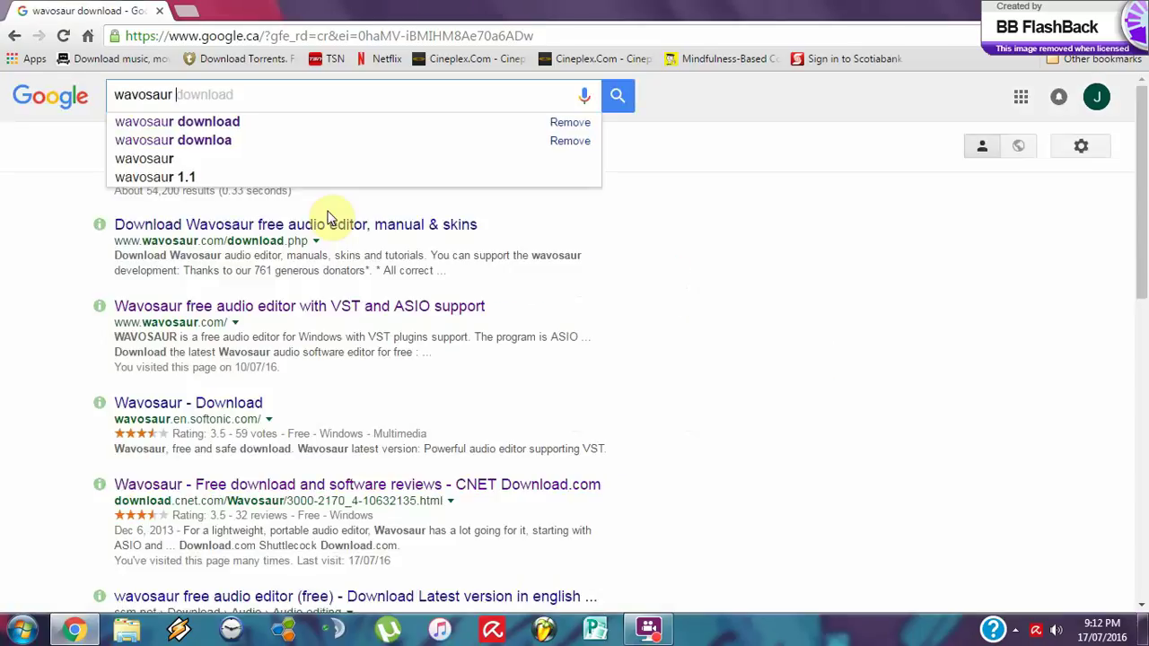
text(download)
key(Return)
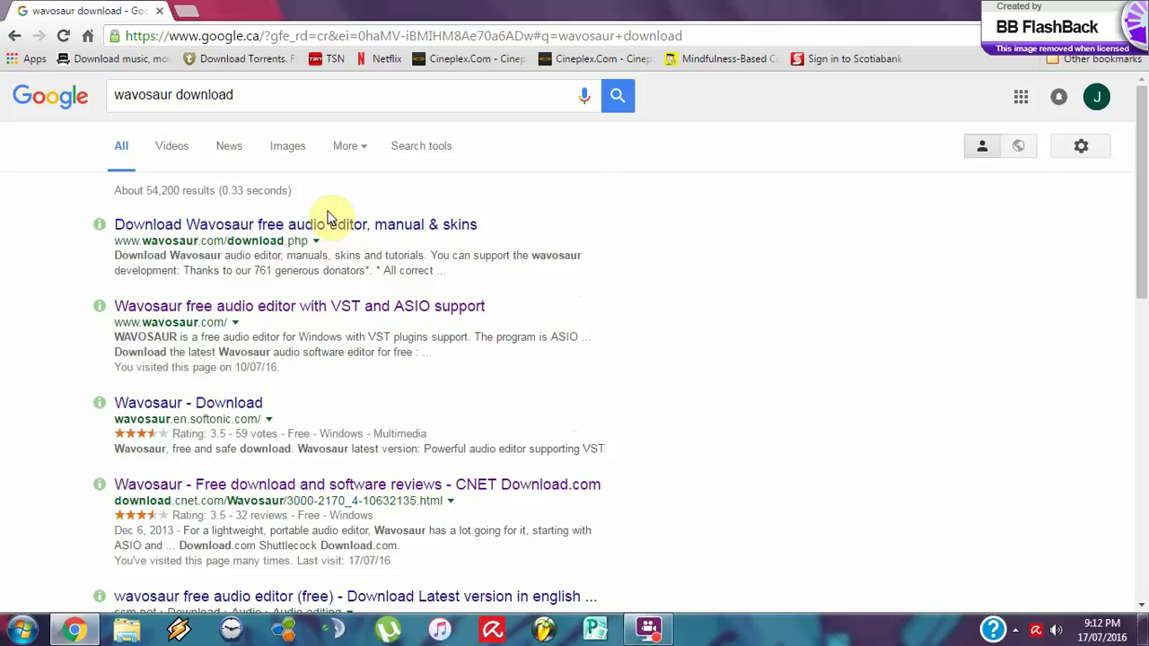
scroll(488, 485, down, 1)
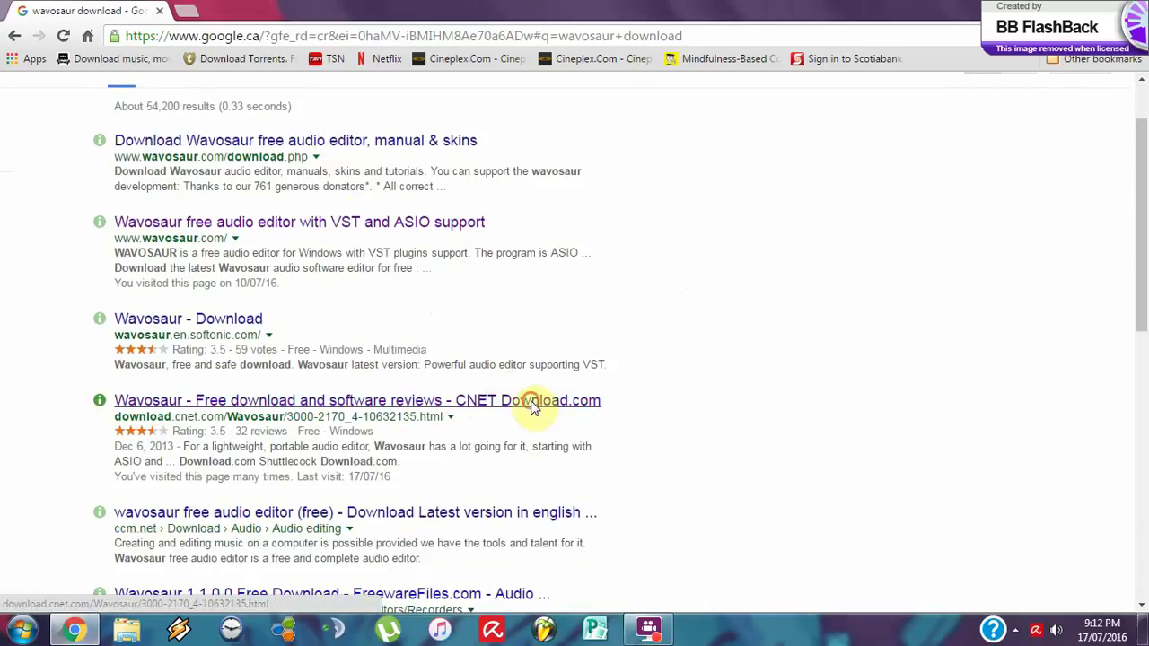
click(532, 406)
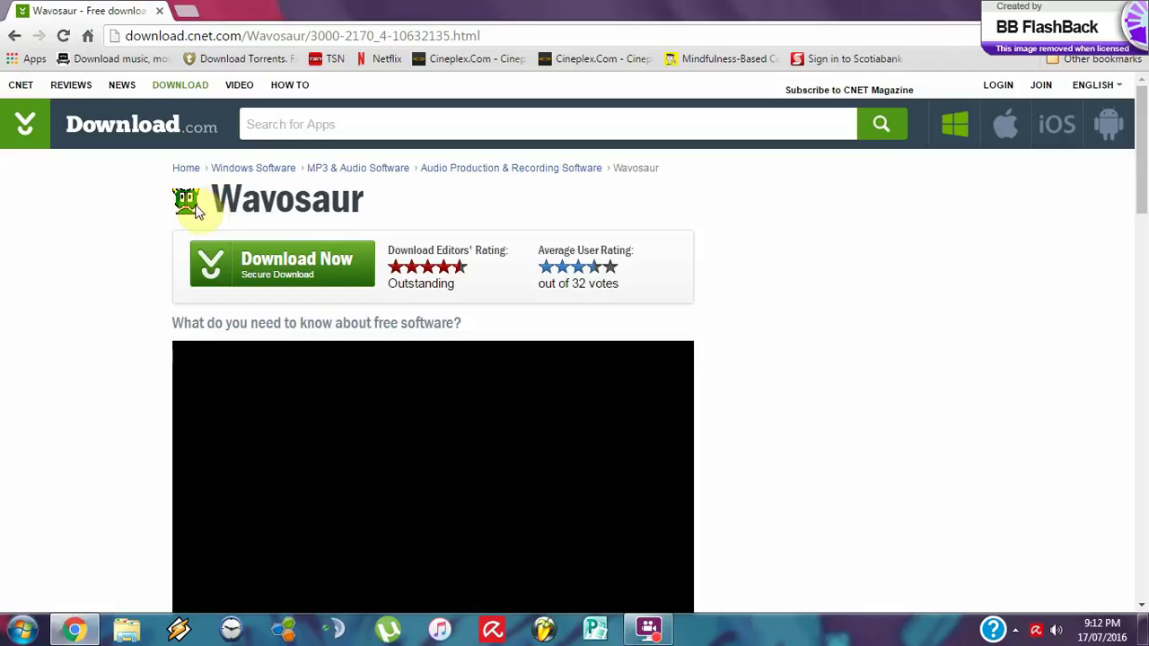
Return to the search results, search for "jokosher download" and open the CNET Download.com page for Jokosher
click(15, 36)
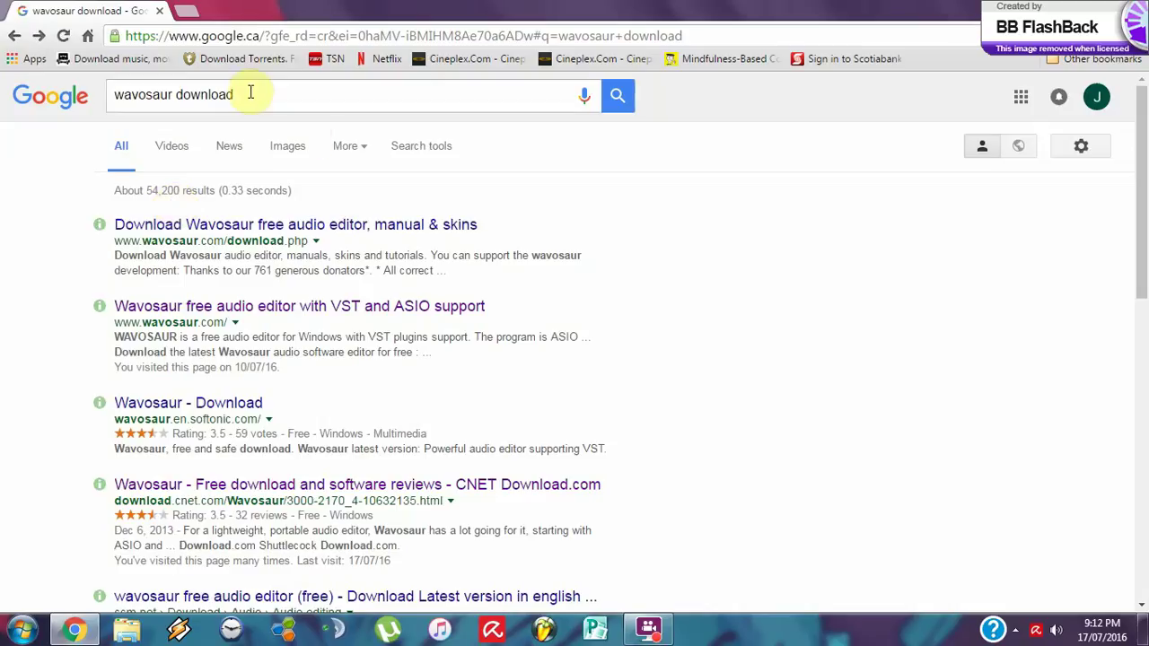
triple_click(250, 93)
key(BackSpace)
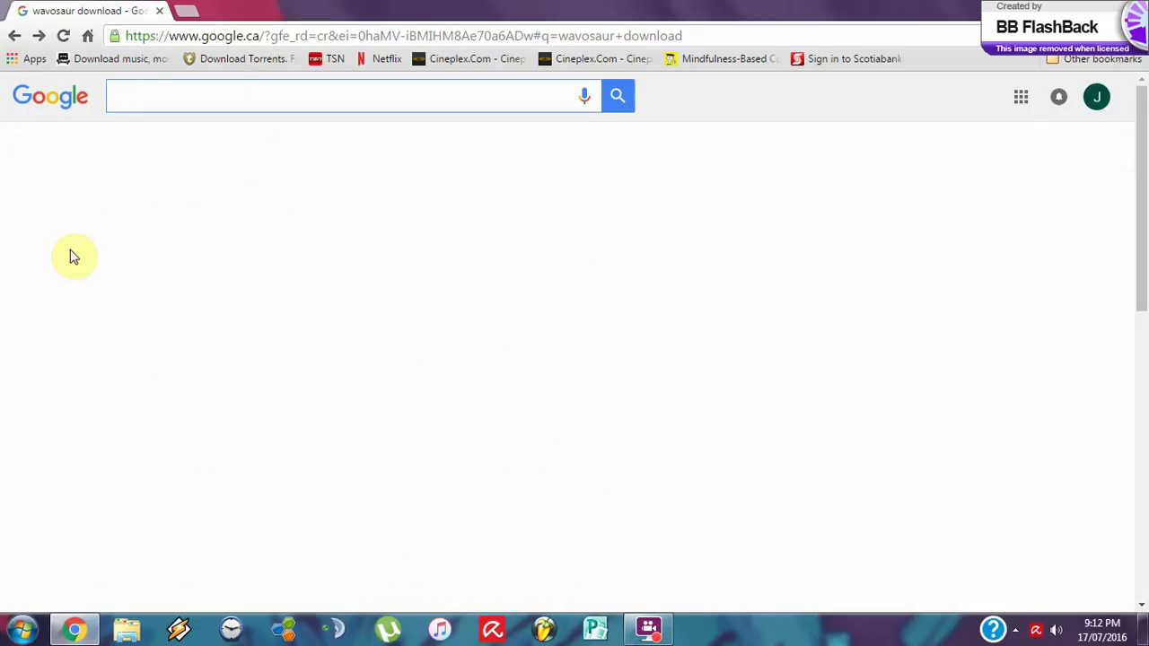
text(jo)
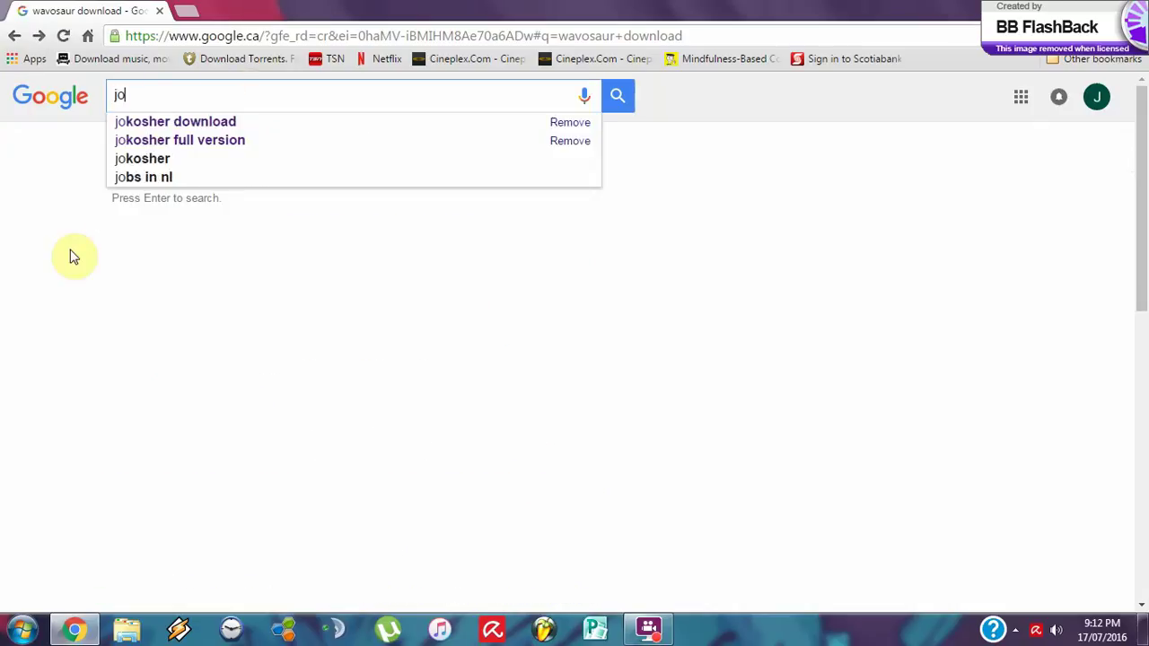
text(kosher download)
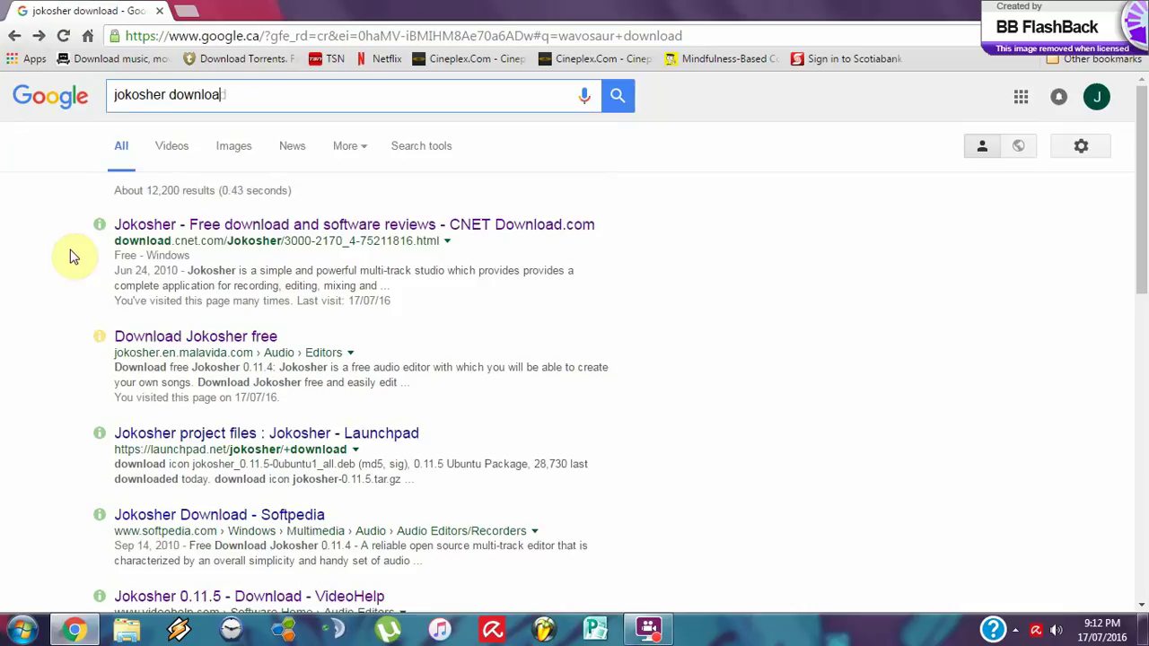
key(Return)
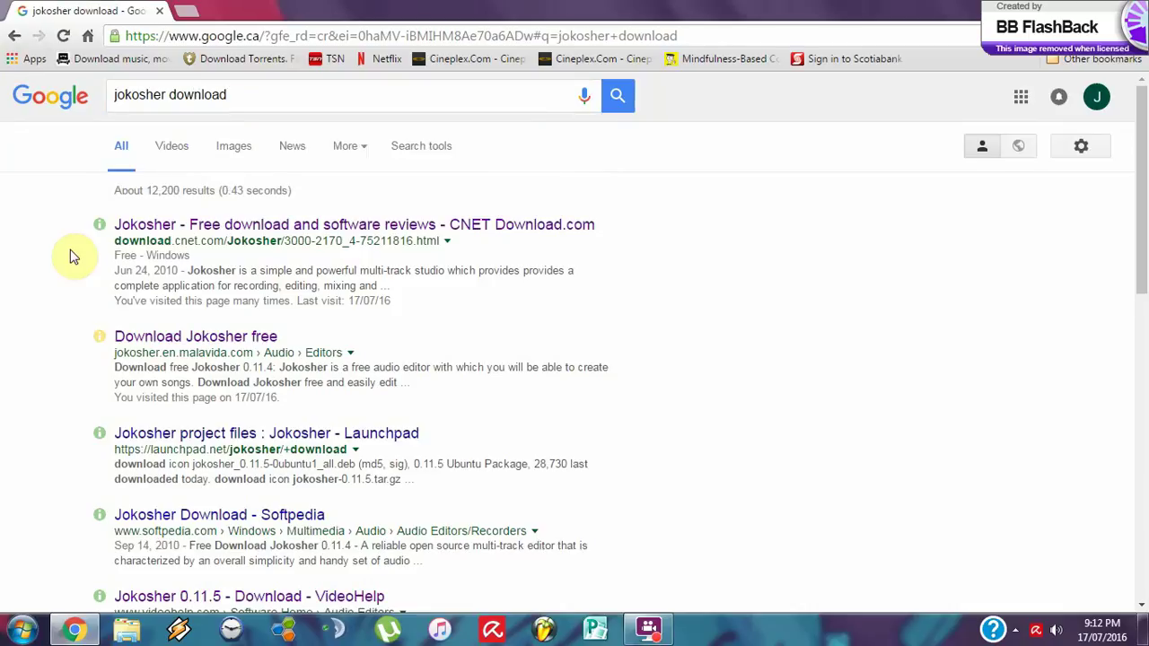
click(480, 232)
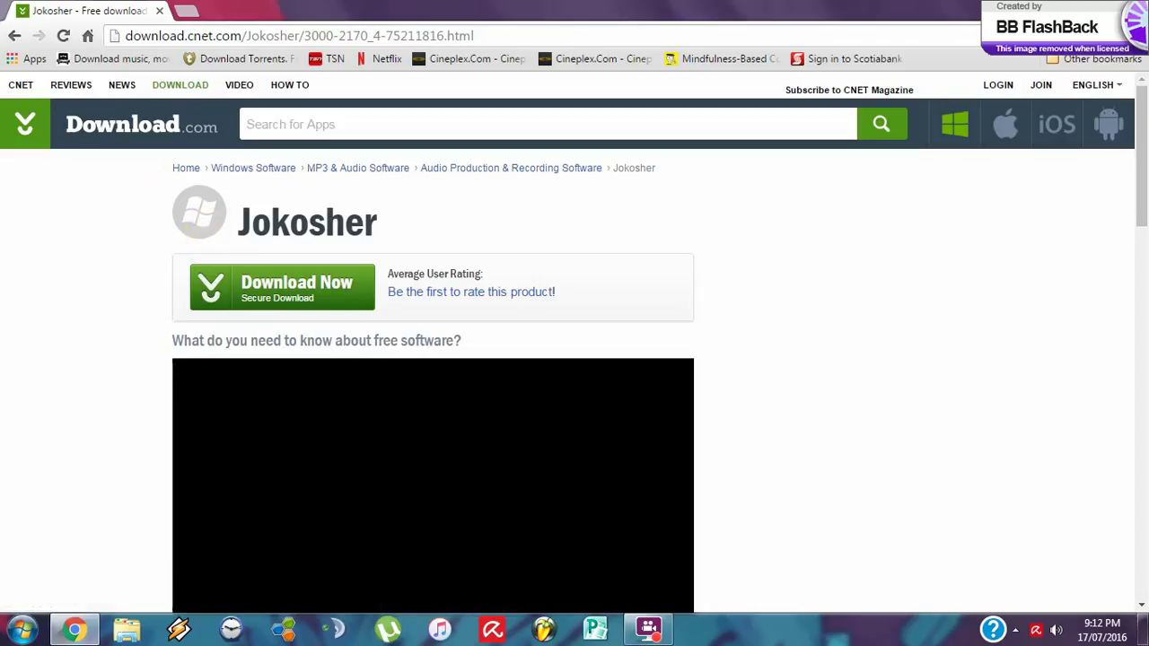
Minimize the browser, launch Wavosaur from the desktop and allow it to run
click(1062, 9)
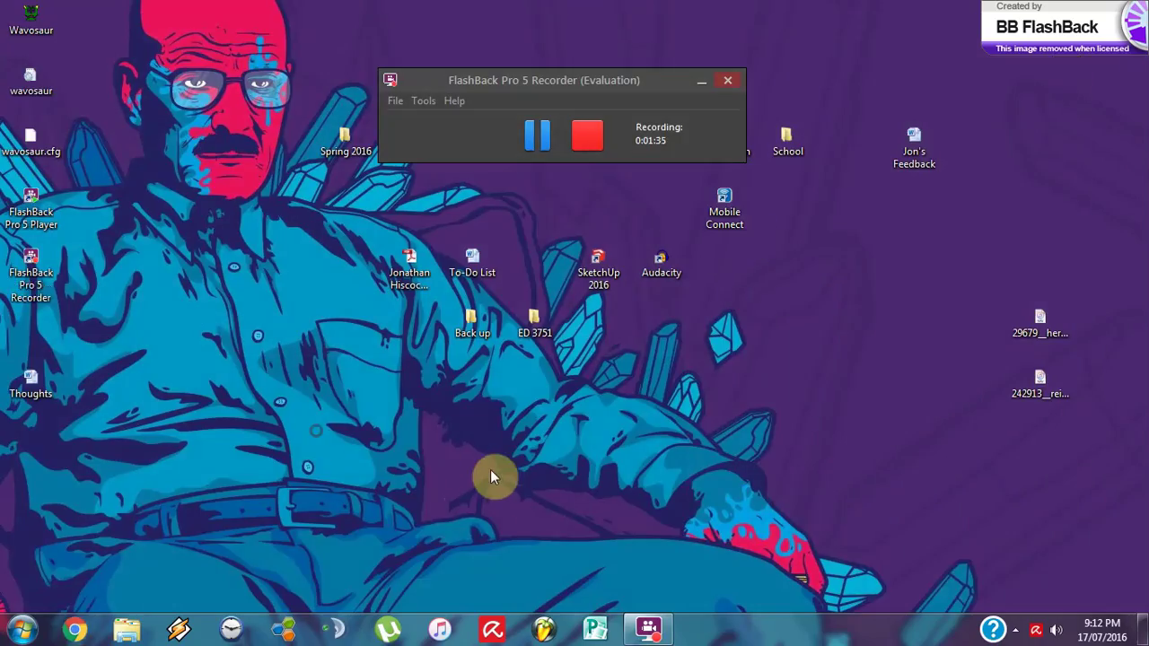
double_click(36, 33)
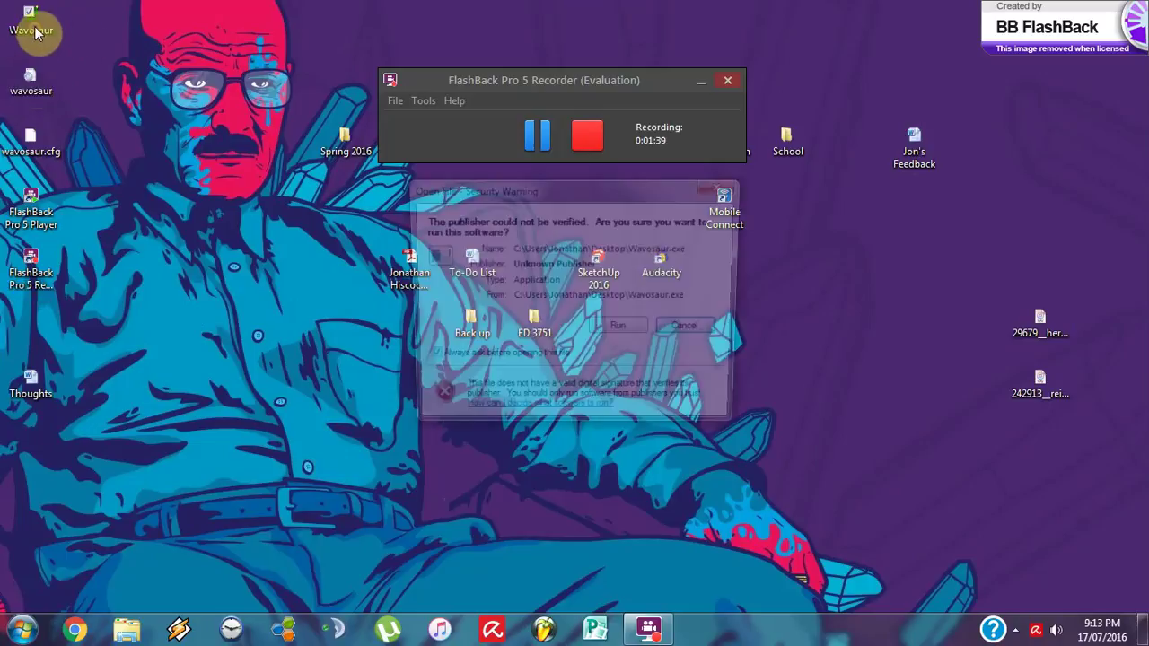
click(588, 330)
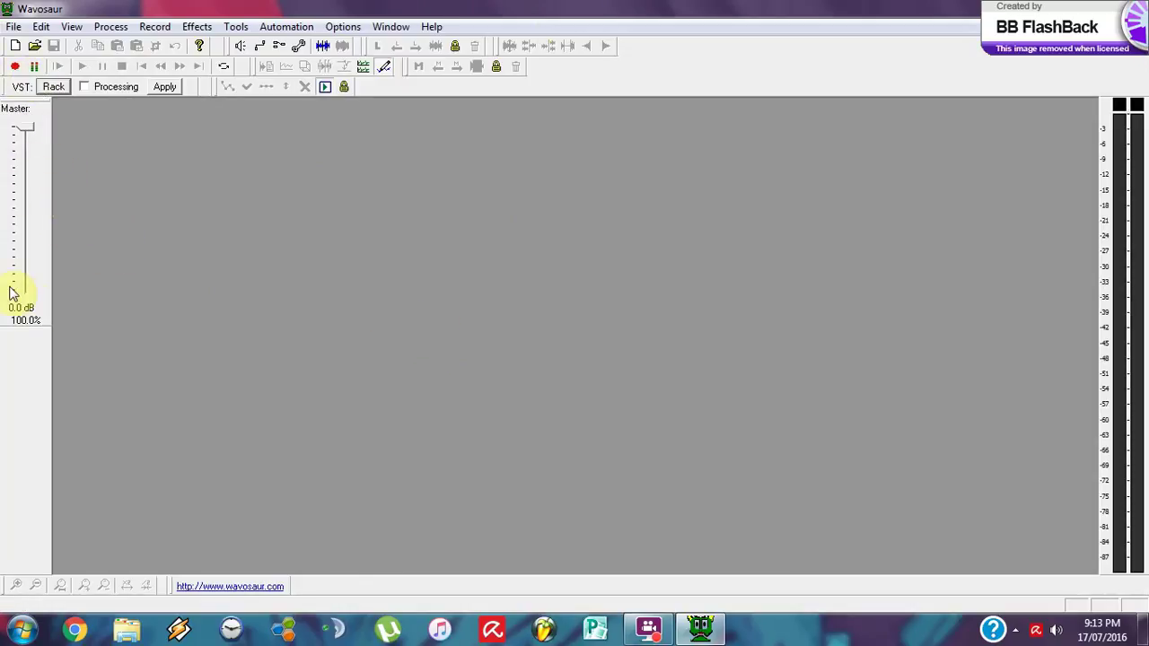
Lower the master volume and return it to 0.0 dB (100%)
drag(28, 128, 30, 216)
drag(28, 165, 30, 118)
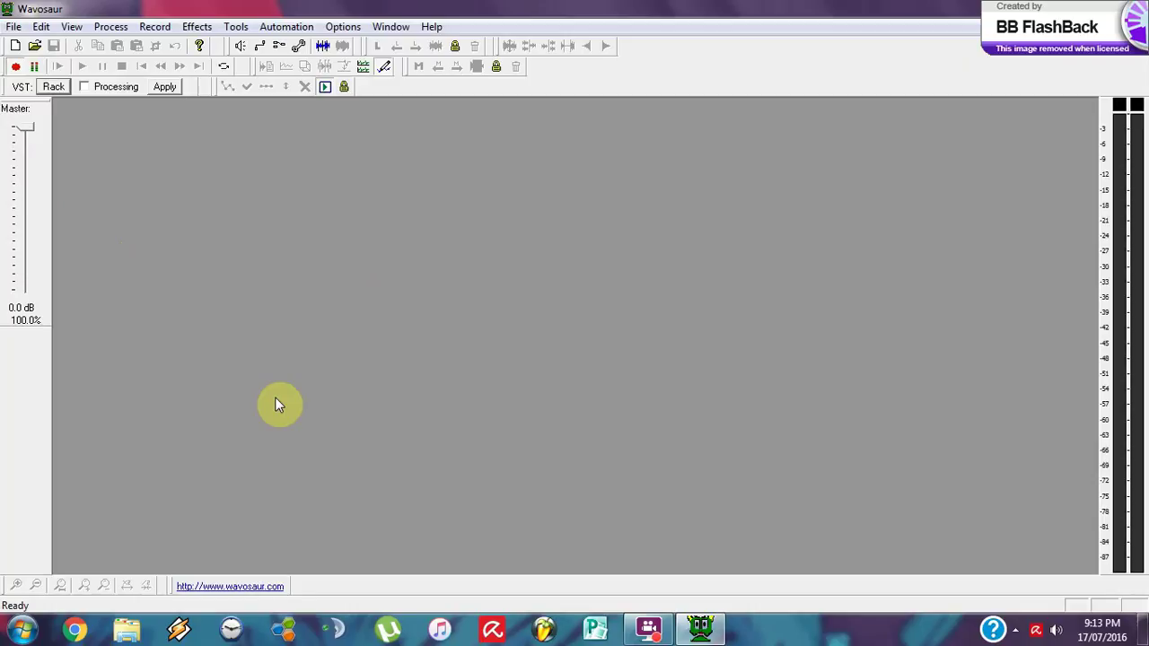
Record a voice clip of about 9.4 seconds
key(r)
key(space)
key(r)
key(space)
key(r)
key(space)
key(r)
click(15, 65)
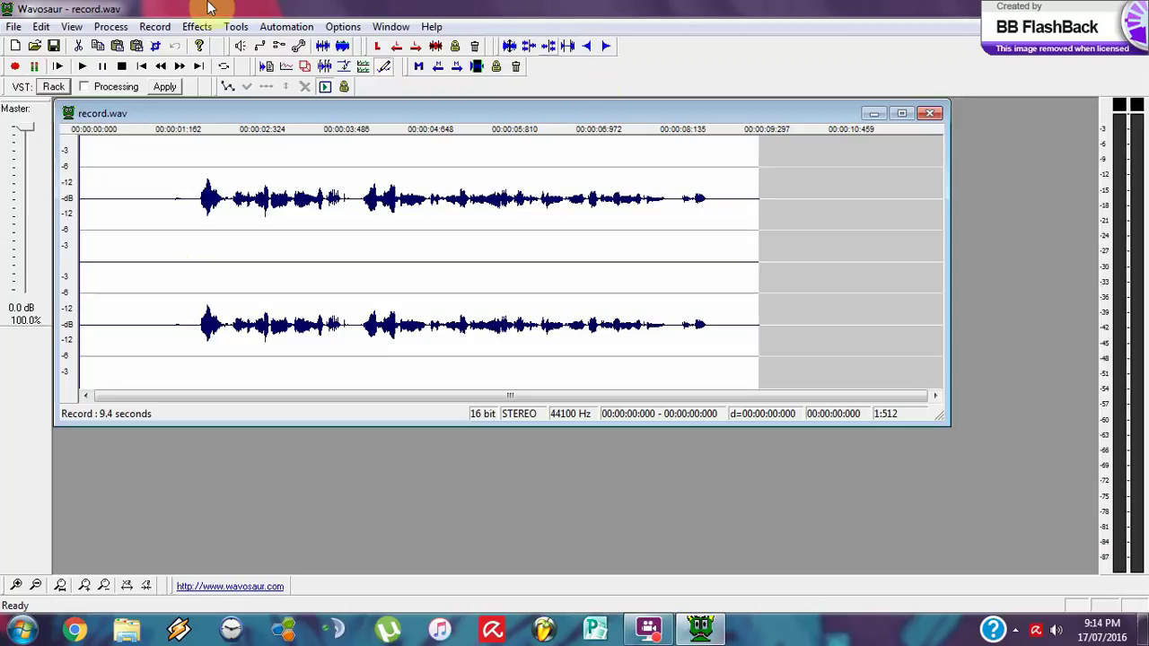
click(130, 157)
click(152, 162)
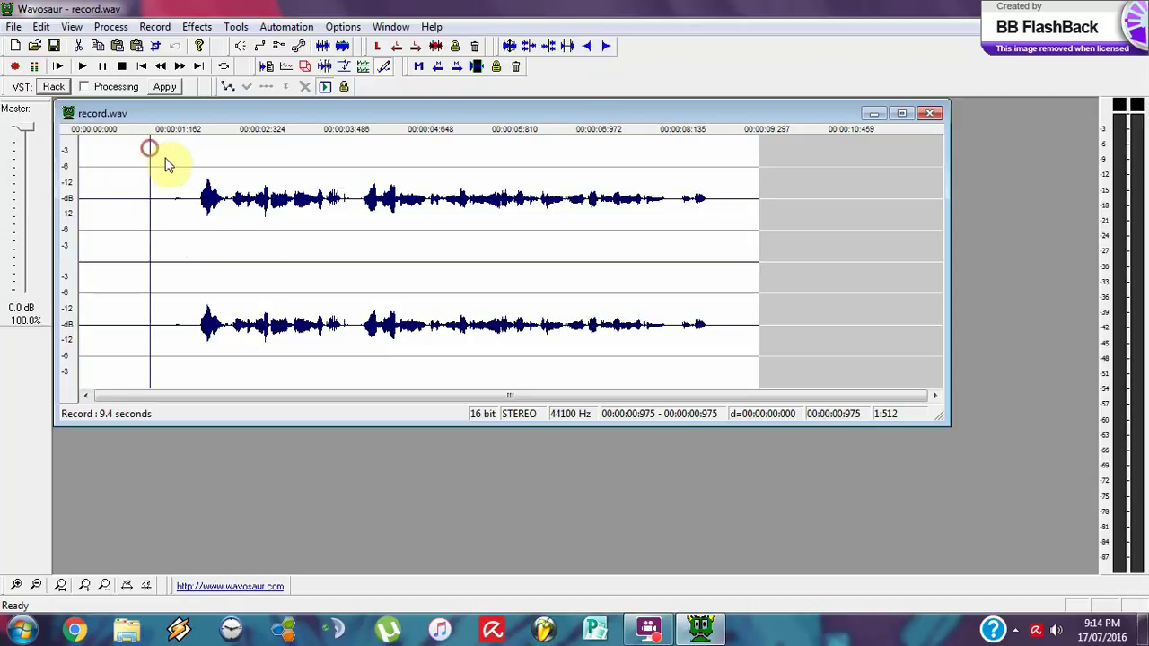
drag(171, 166, 756, 189)
click(709, 190)
click(232, 184)
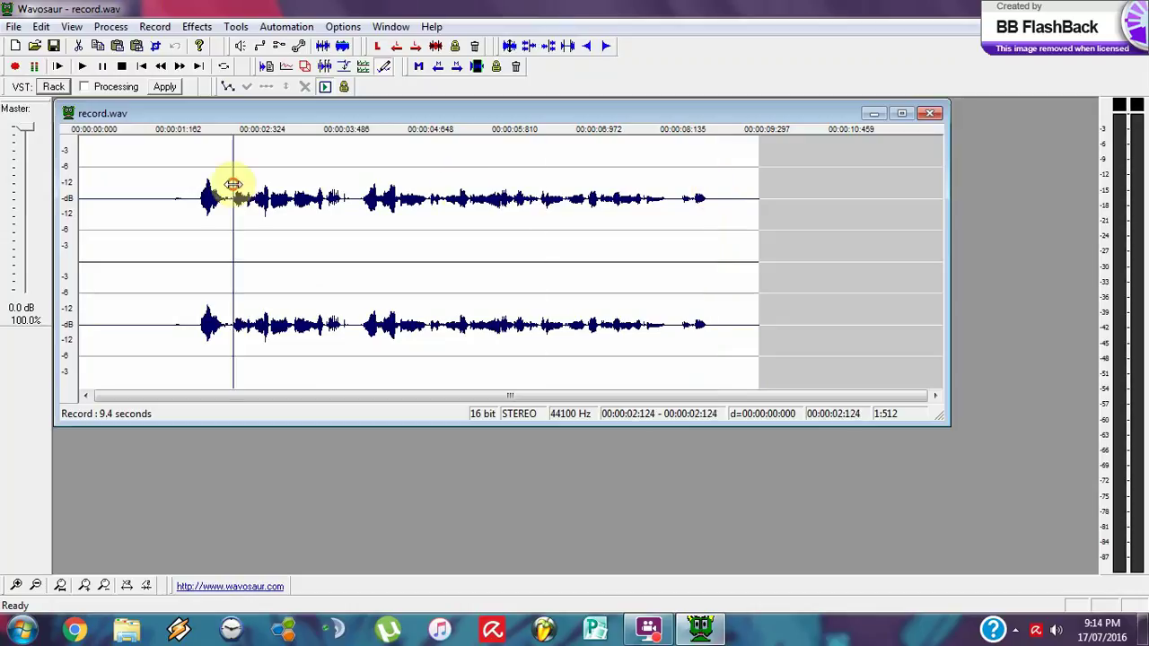
click(141, 173)
click(163, 177)
click(191, 184)
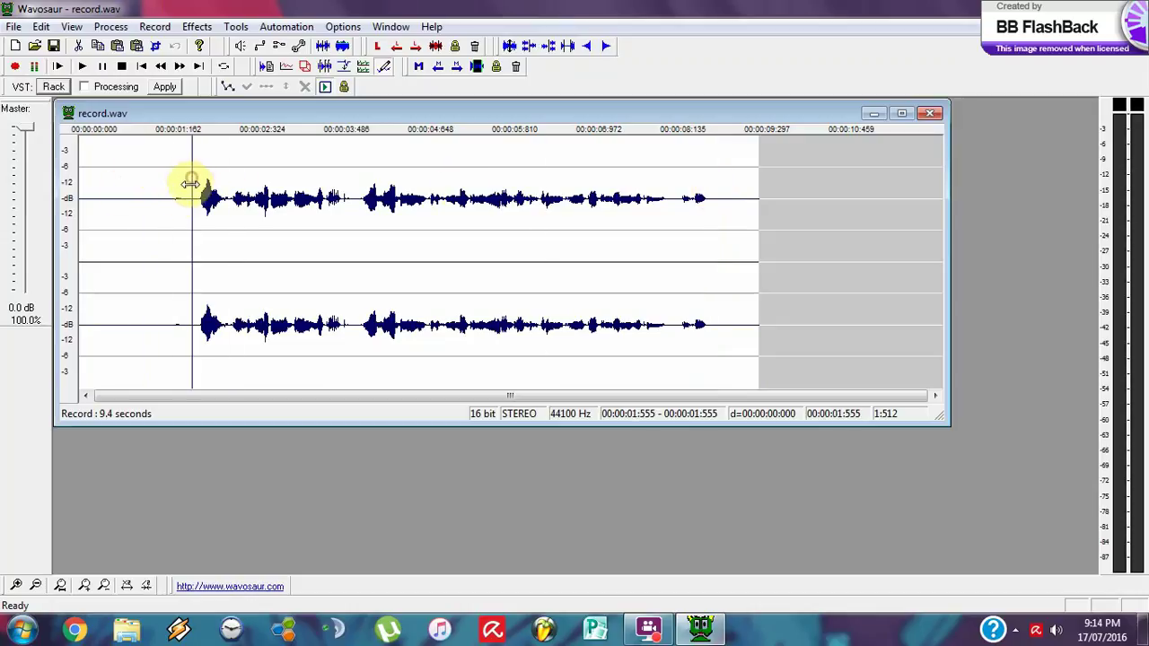
click(170, 176)
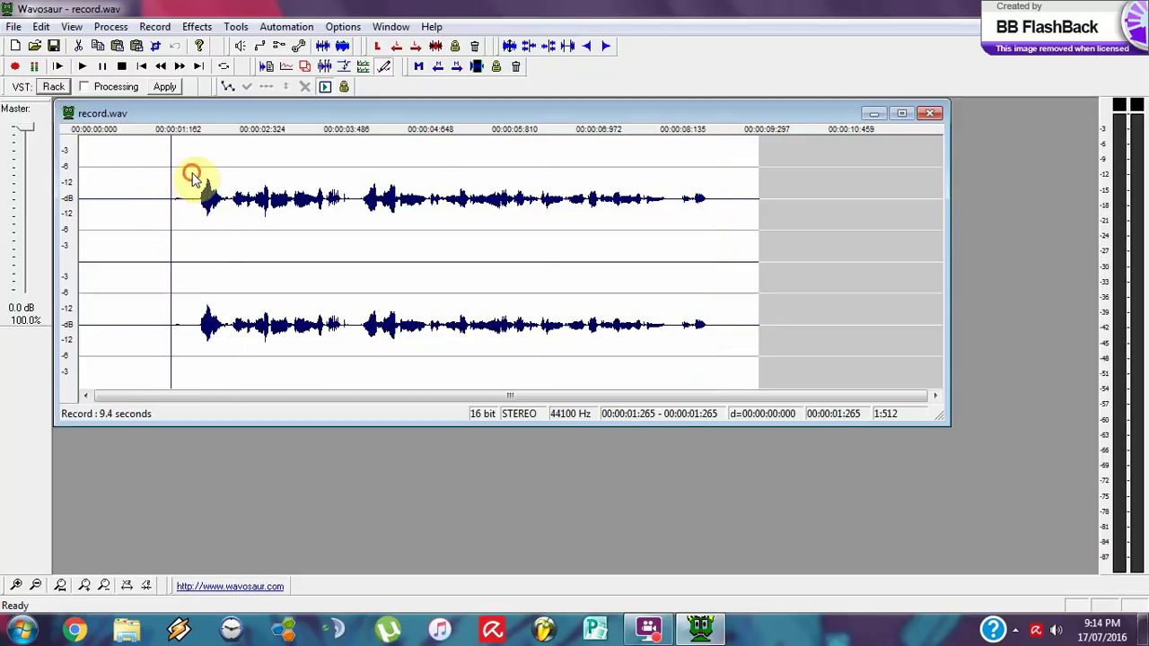
click(192, 184)
click(173, 182)
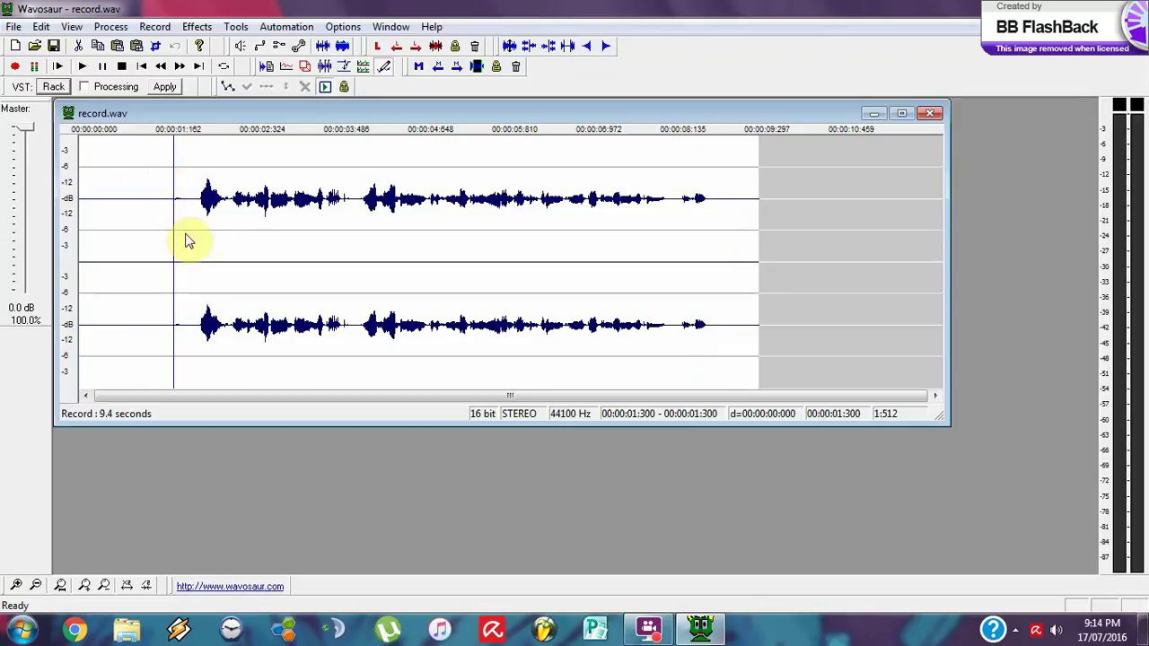
click(191, 164)
click(175, 171)
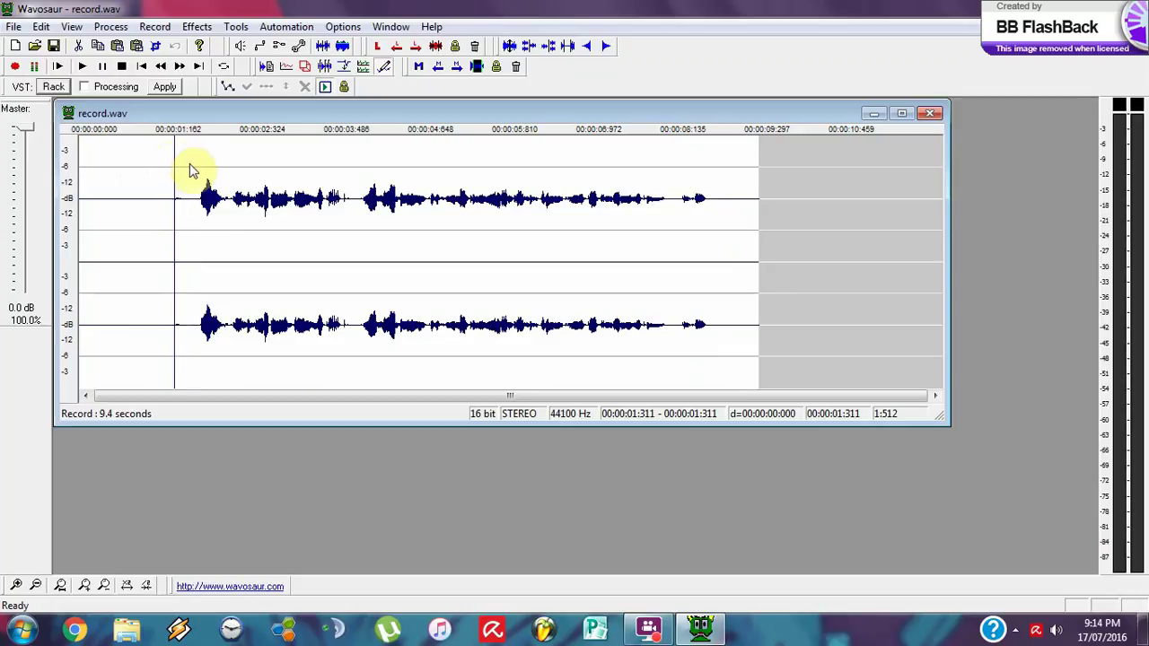
drag(190, 171, 118, 170)
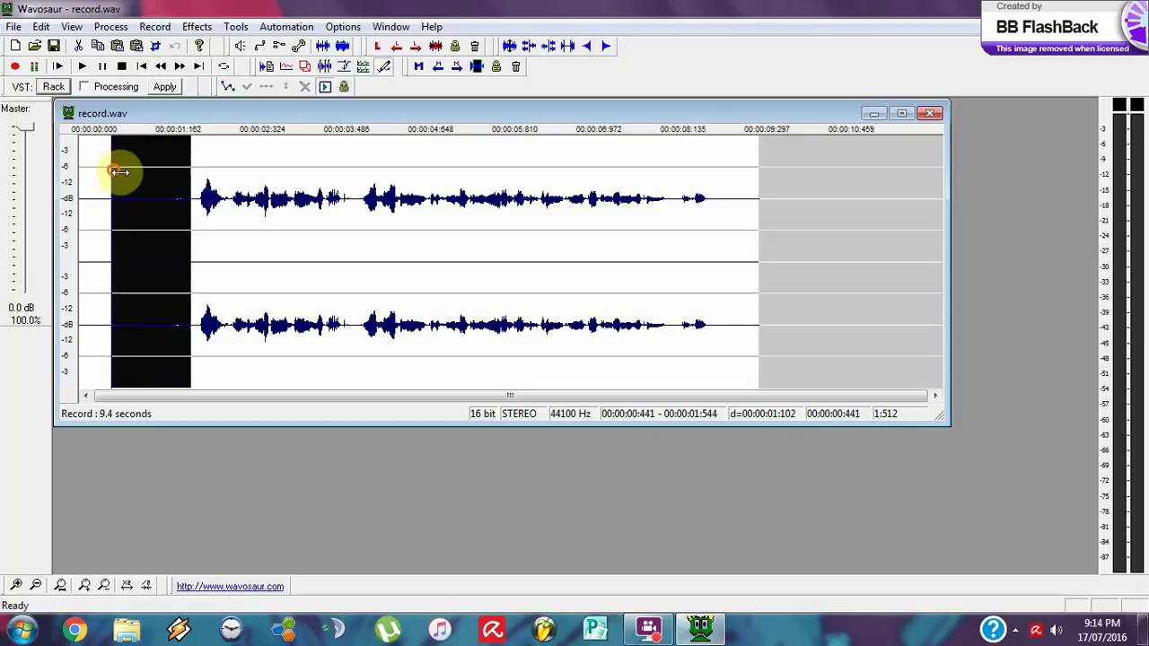
click(147, 180)
click(284, 267)
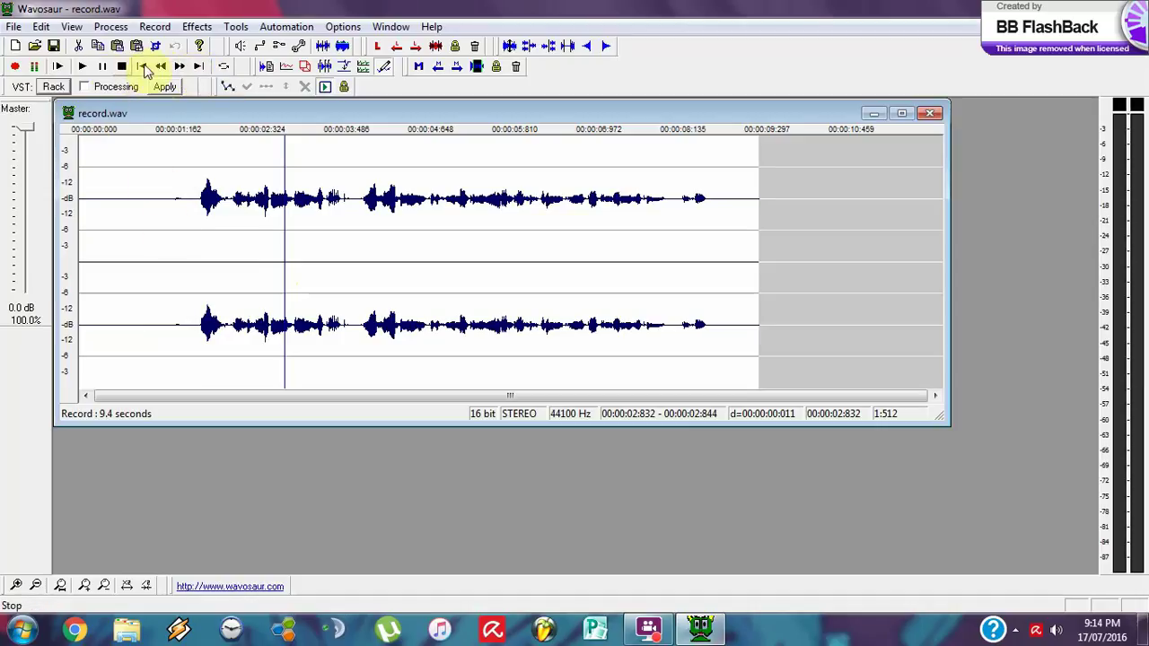
Play back the untrimmed voice recording
click(155, 169)
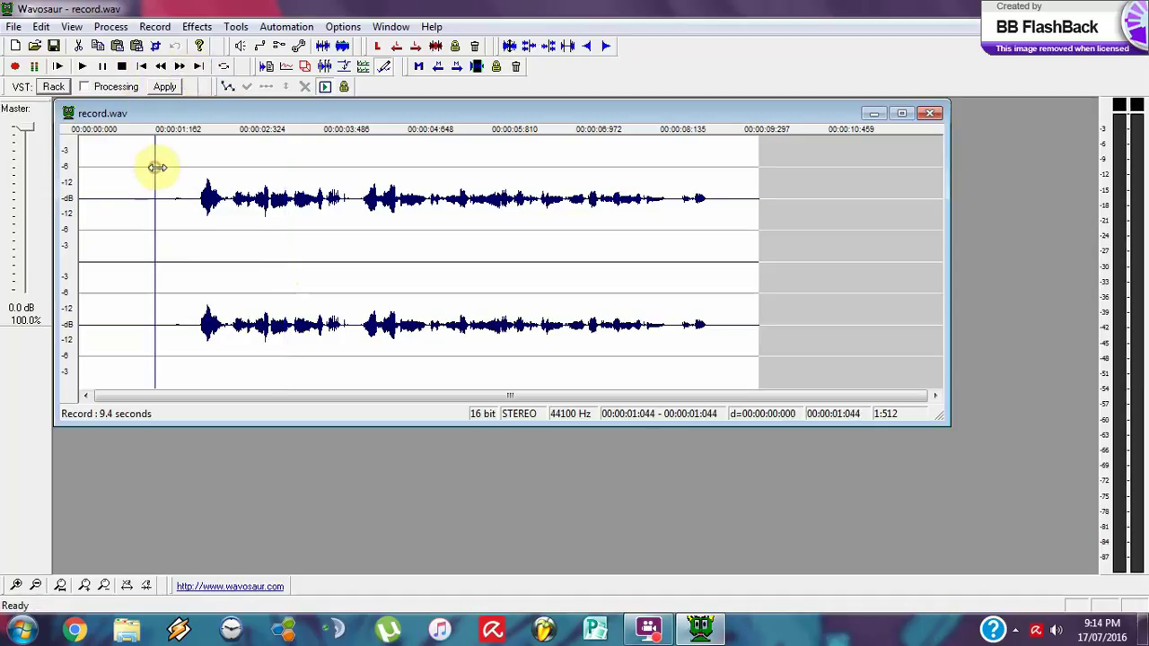
click(57, 68)
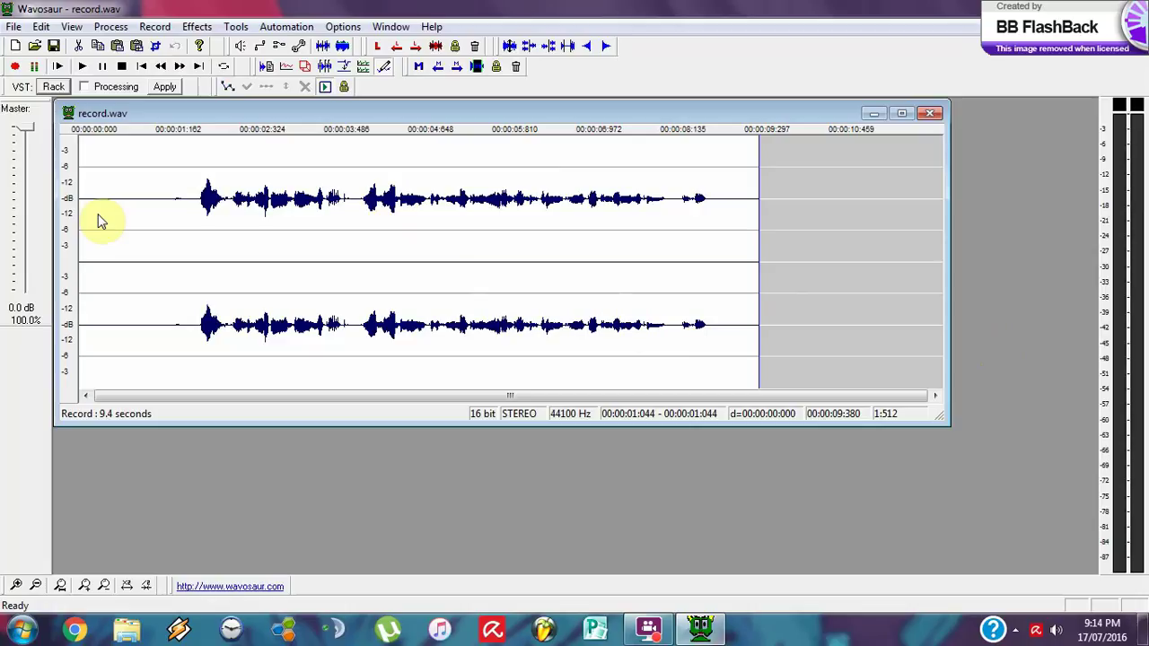
Delete the silent lead-in of about 1.58 s at the start of the recording
click(174, 165)
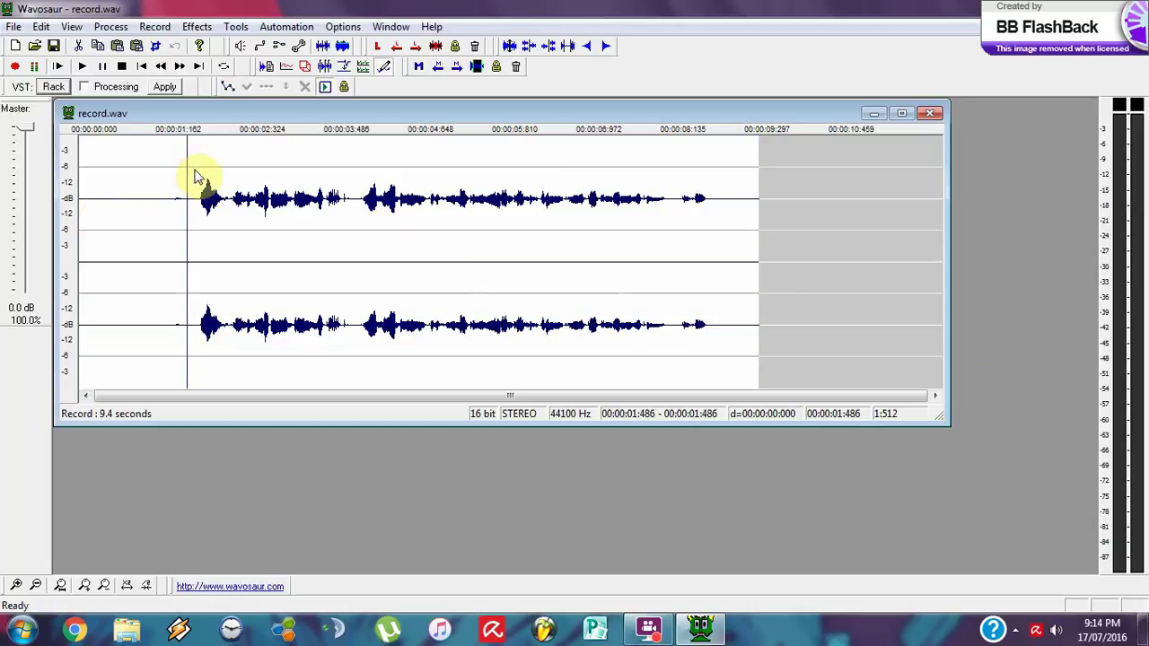
drag(196, 175, 64, 168)
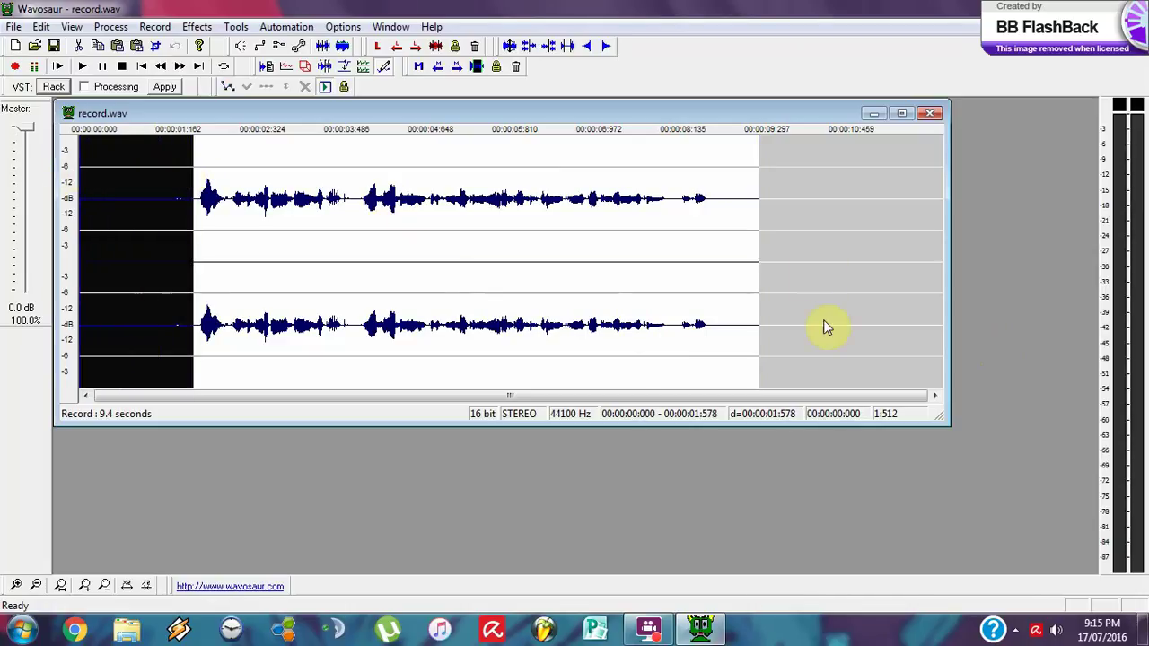
key(Delete)
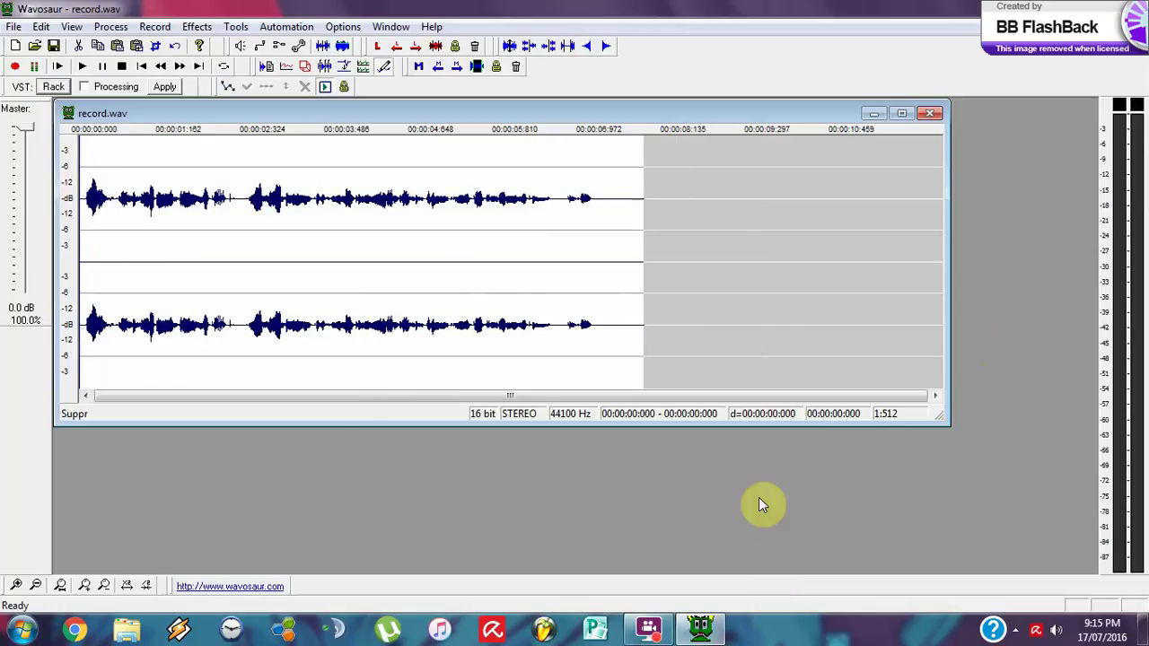
Delete the trailing silence of about 0.49 s at the end of the recording and play back the trimmed clip
click(615, 170)
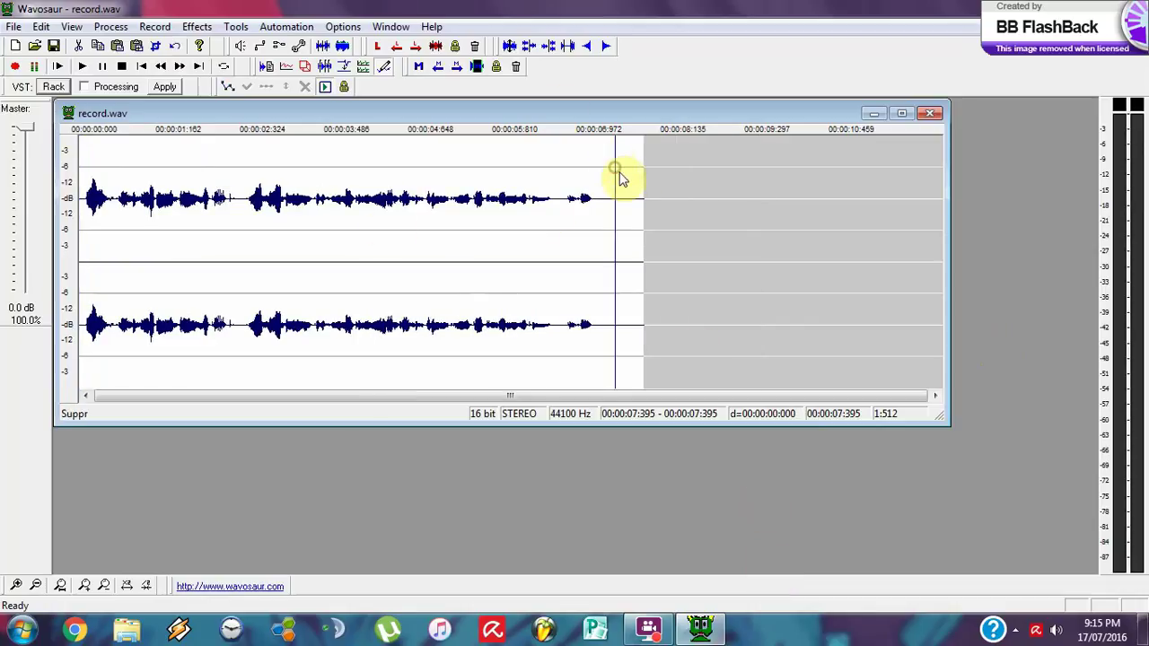
click(603, 177)
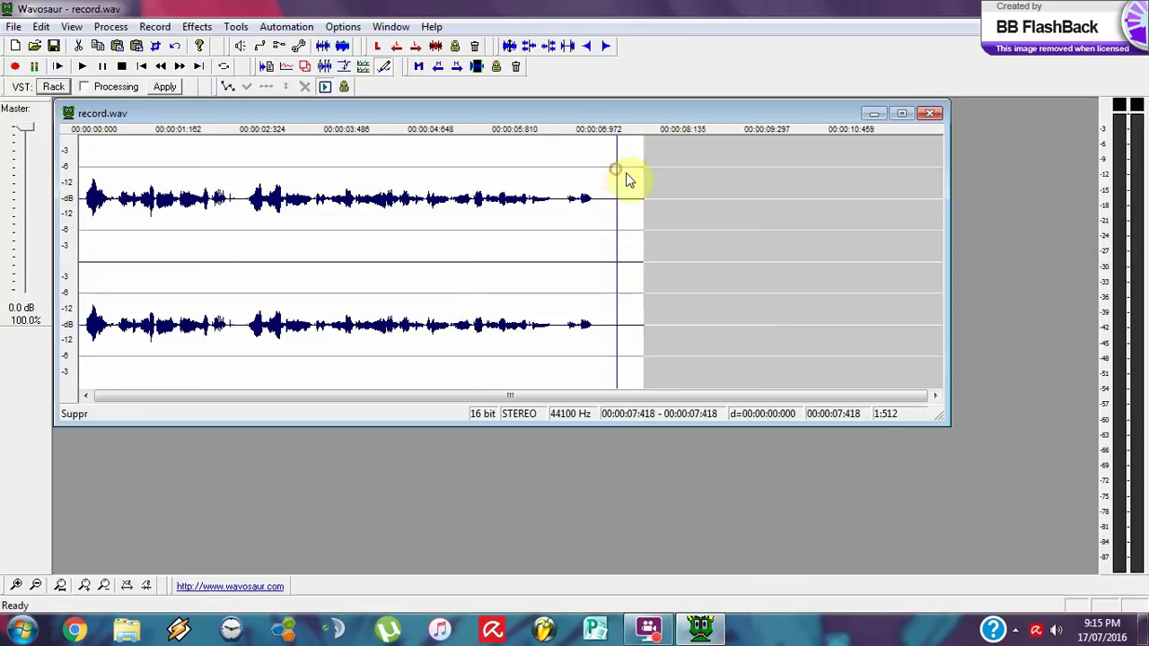
drag(614, 169, 661, 173)
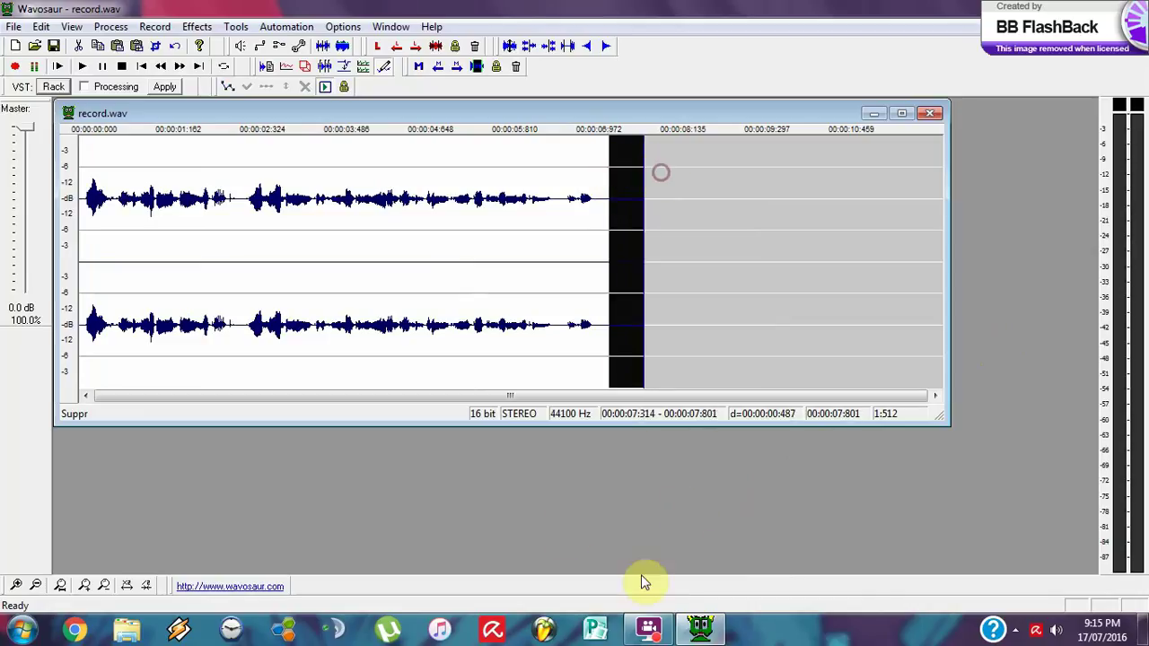
key(Delete)
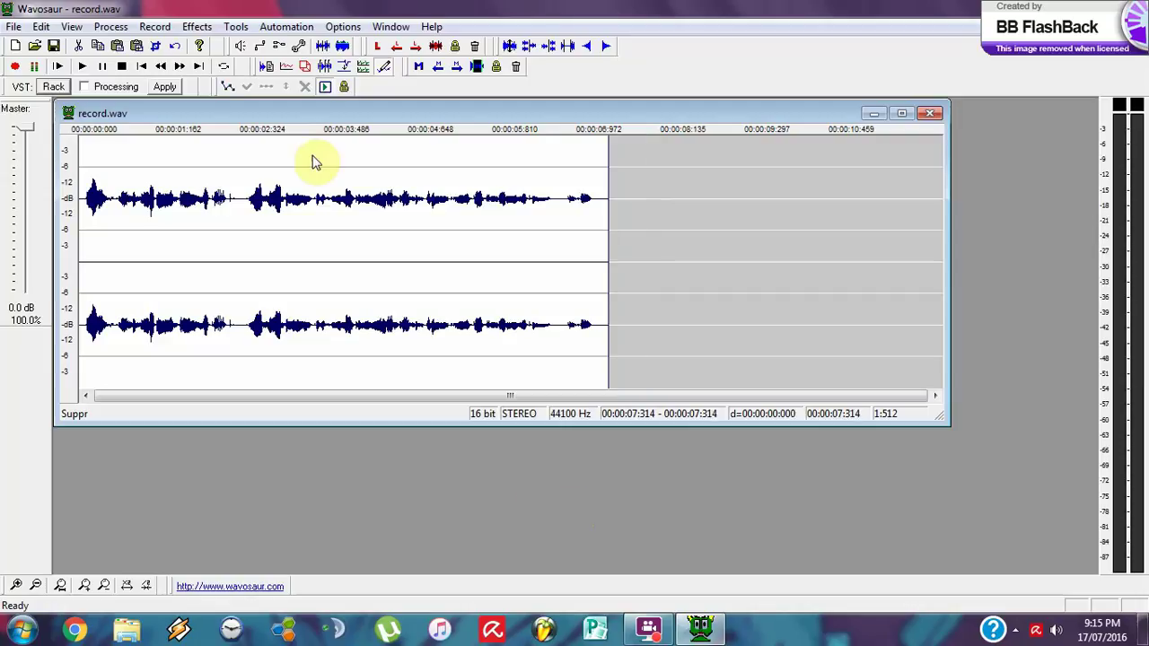
click(61, 68)
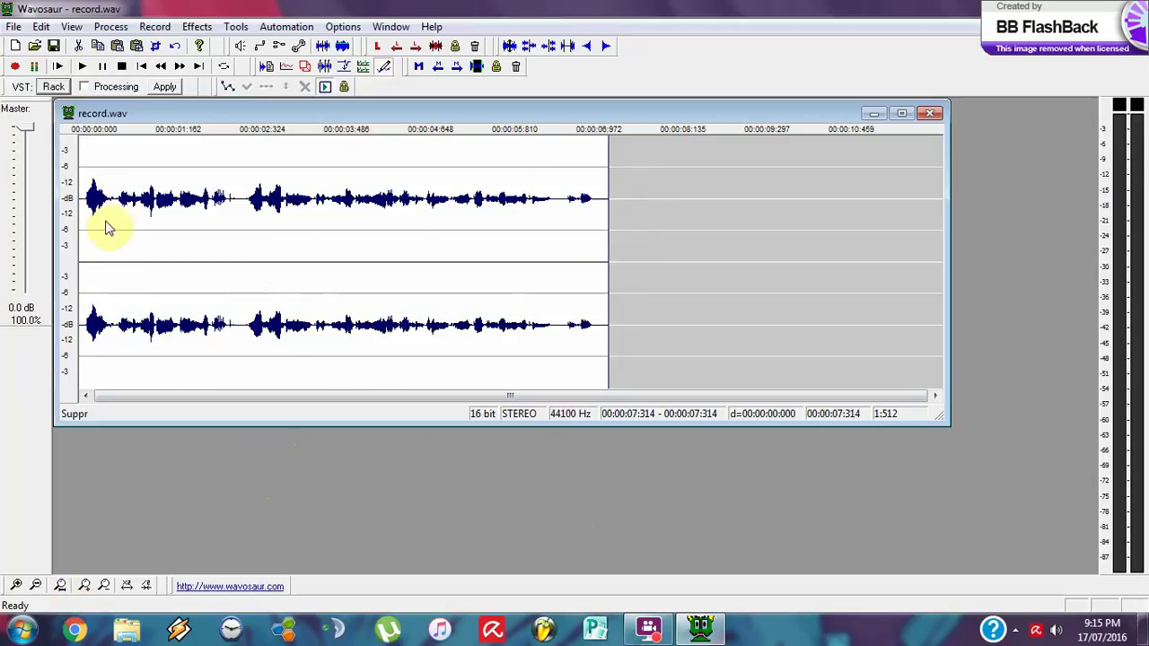
Normalize the trimmed voice recording to 0 dB and play back part of the louder clip
click(509, 48)
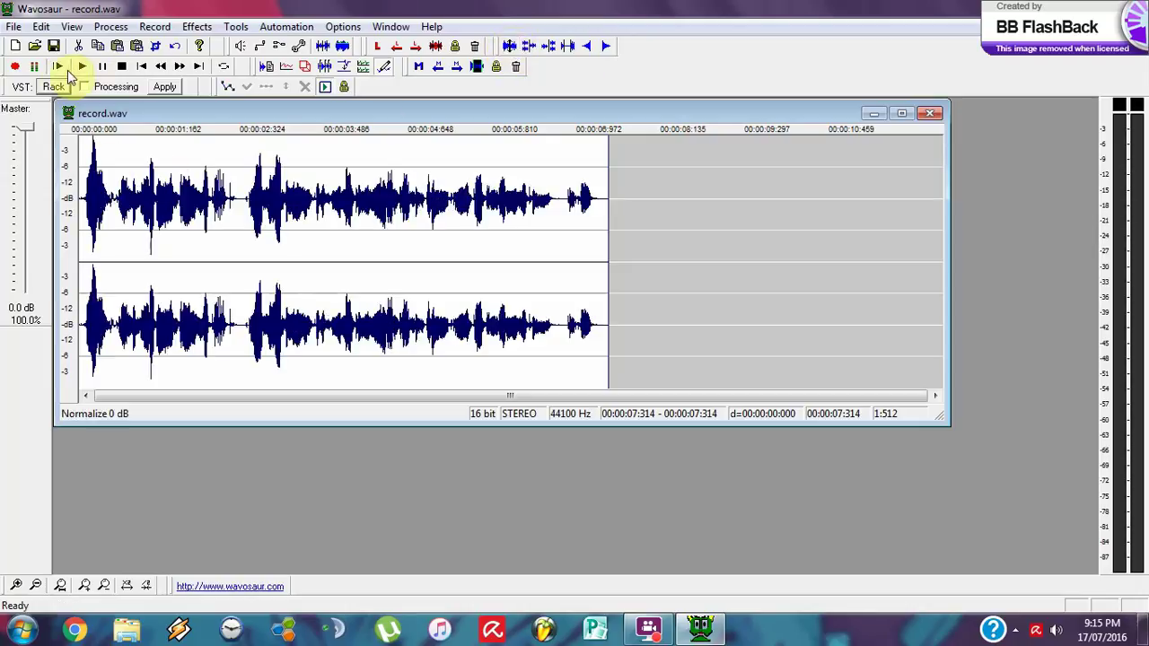
click(63, 69)
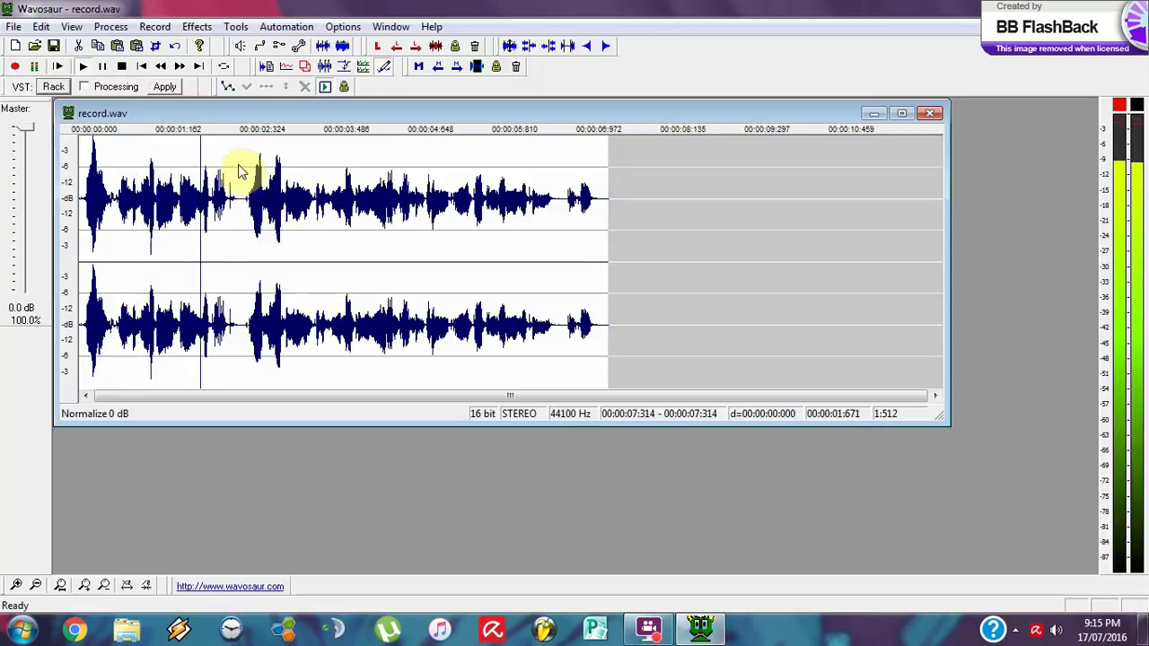
click(121, 66)
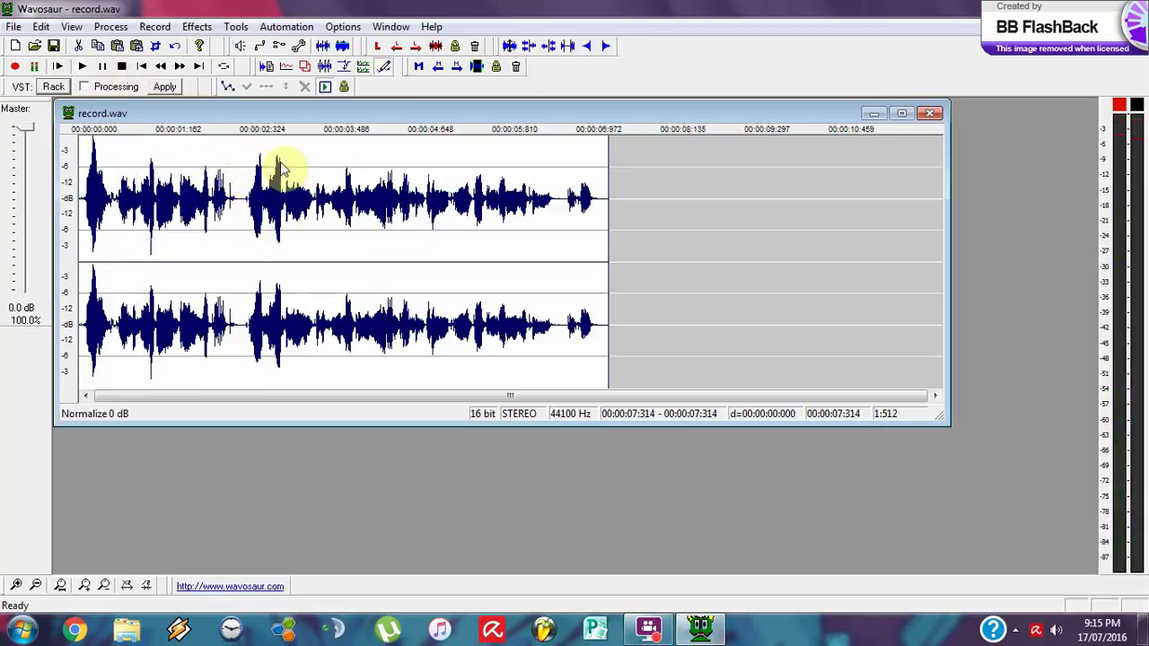
click(530, 47)
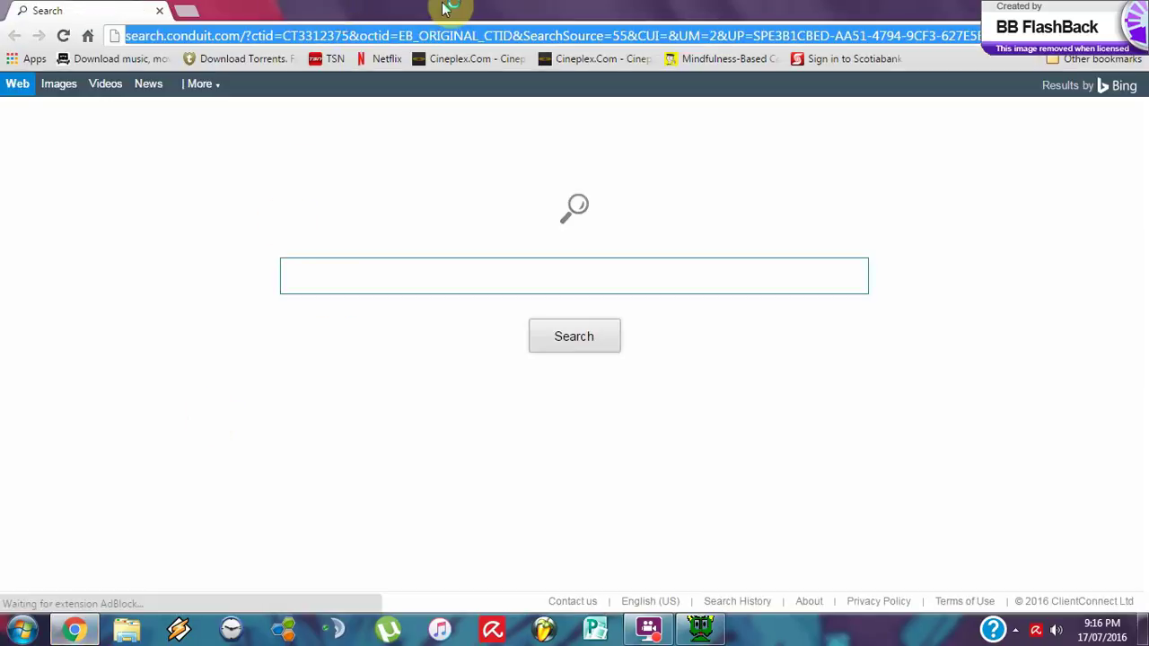
Switch to Chrome, search Google for "freesound.org" and open the Freesound website
text(g)
key(Return)
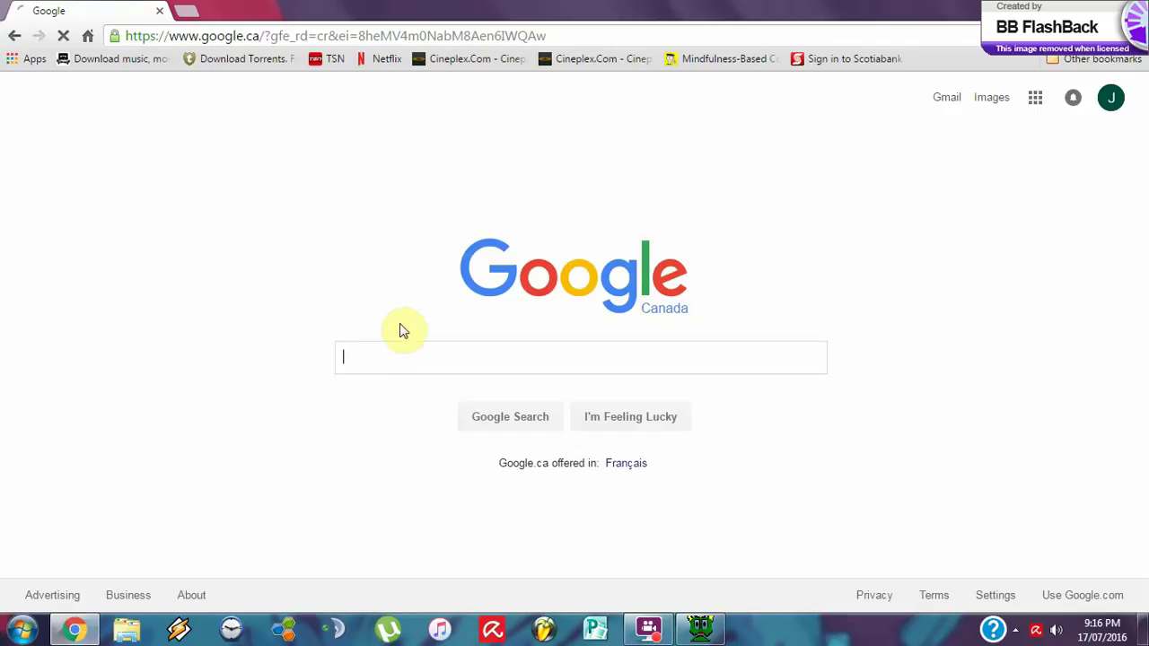
text(freesoun)
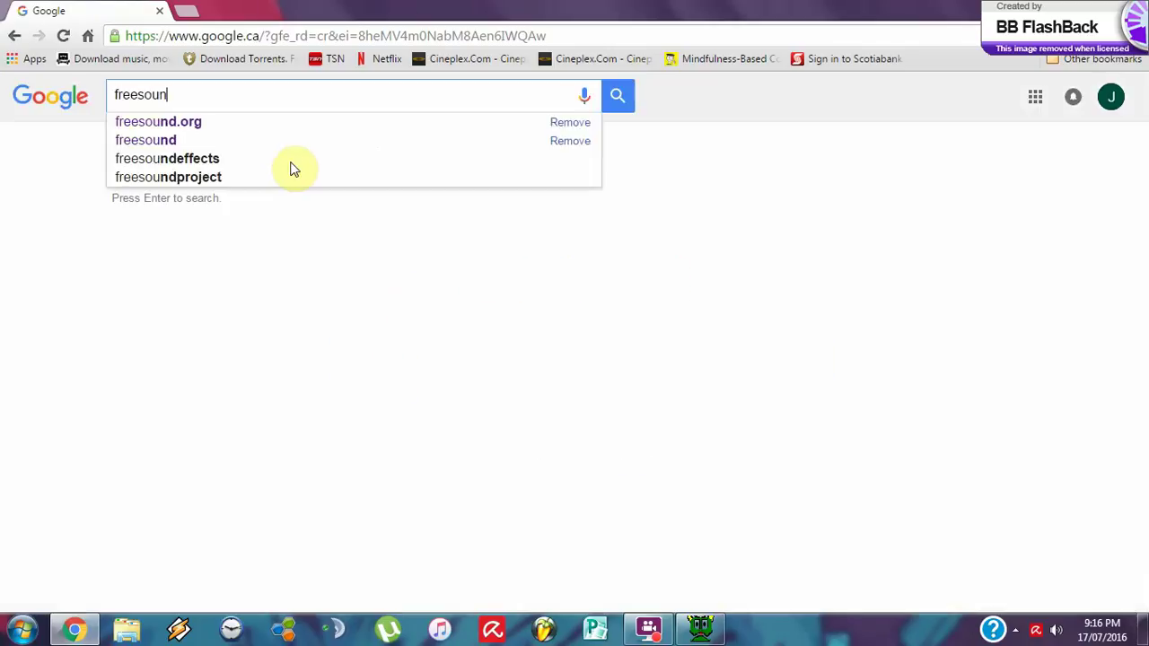
text(d.org)
key(Return)
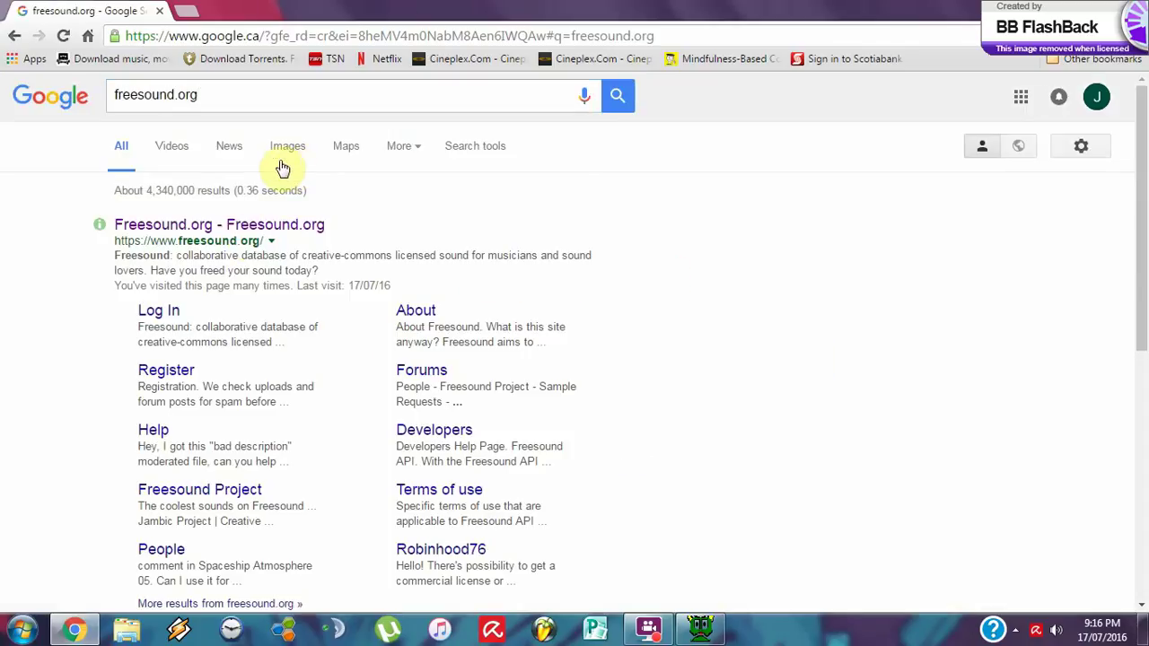
click(245, 226)
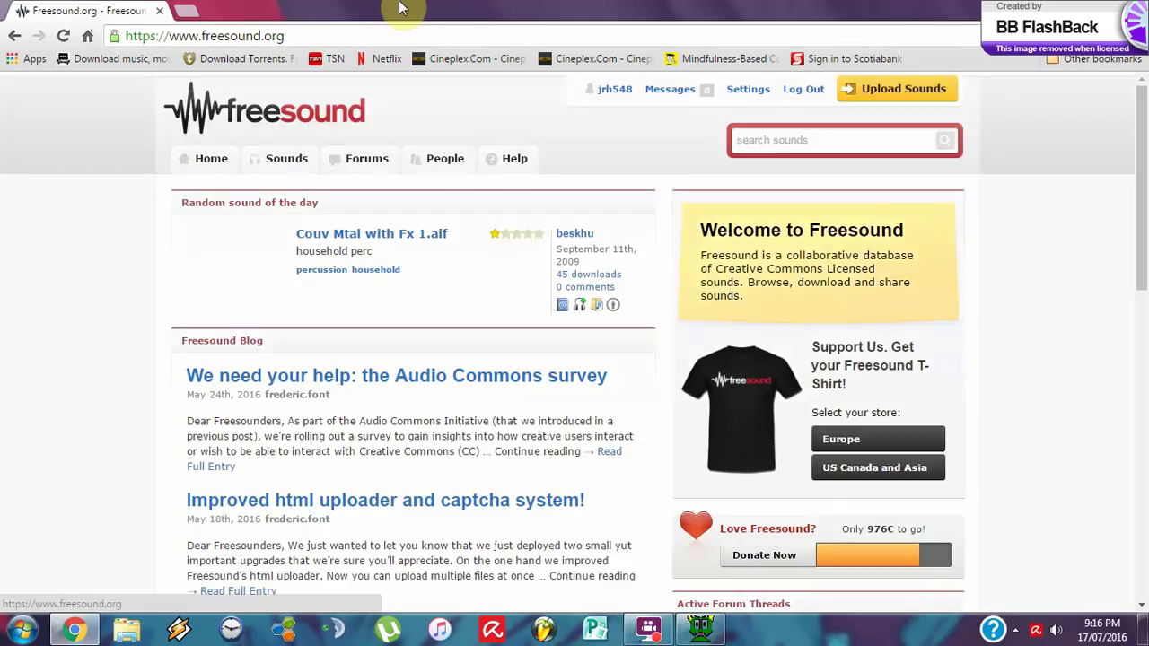
Search Freesound for "phone beep" and open the PhoneBeep_.wav sound page
click(782, 145)
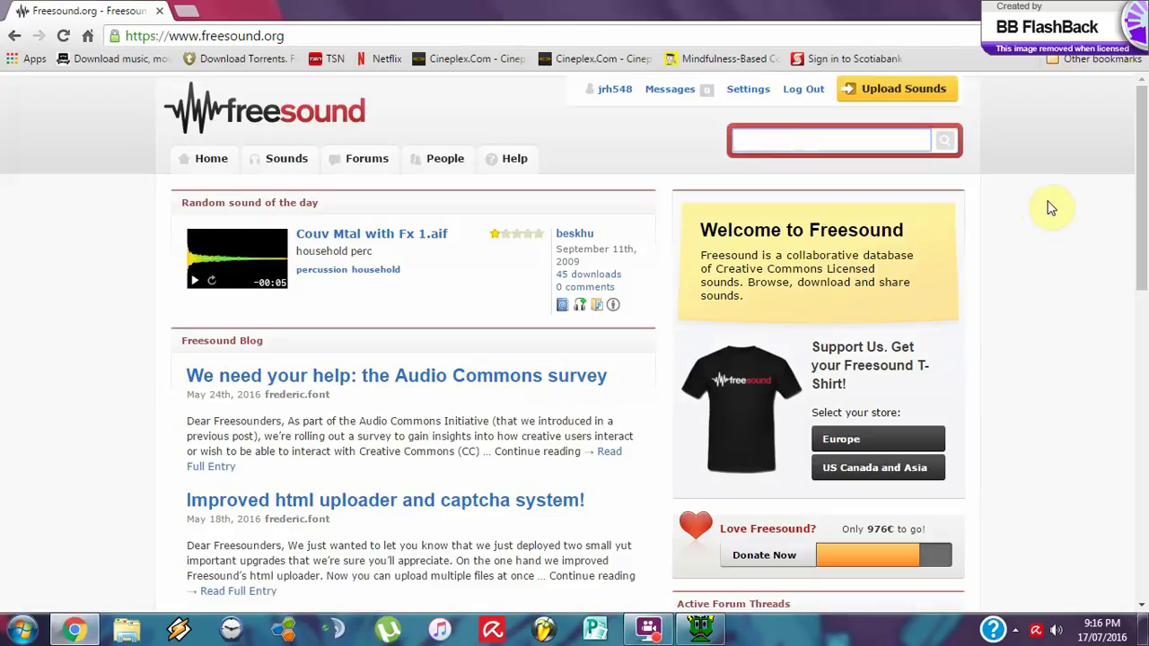
text(phone beep)
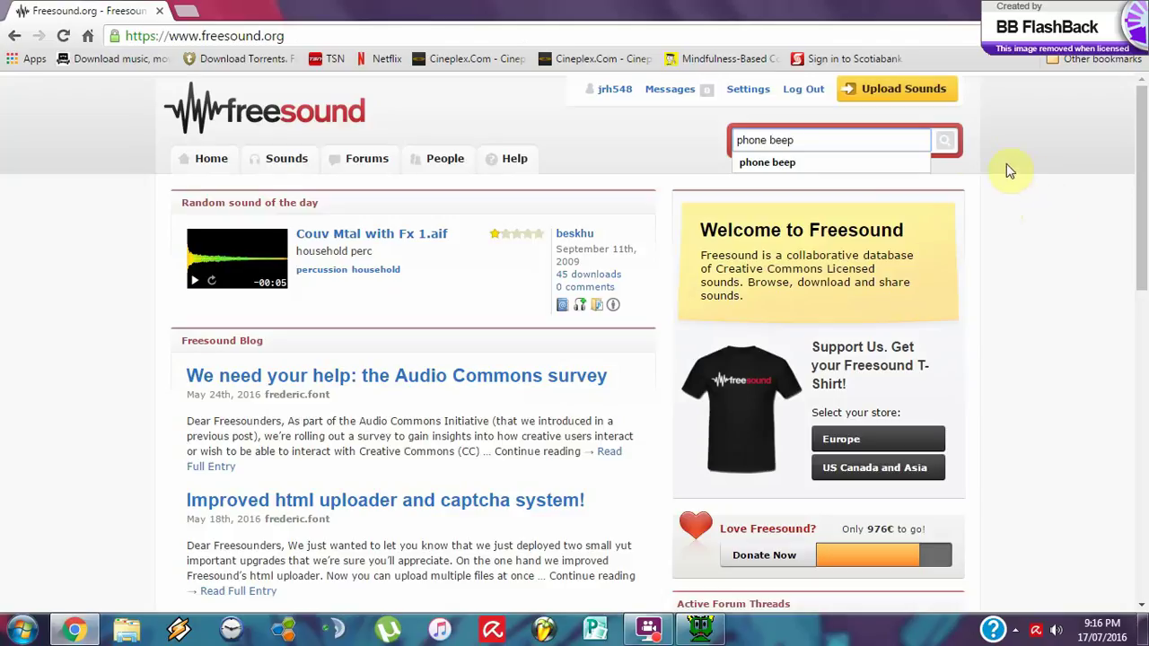
click(945, 144)
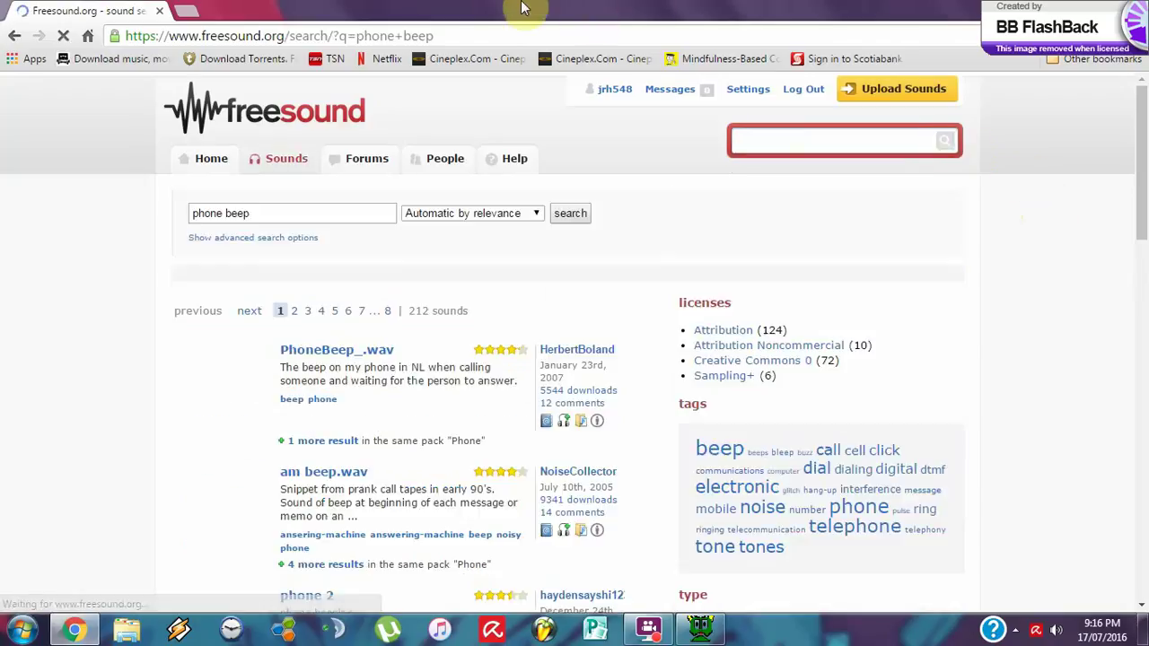
scroll(216, 377, down, 1)
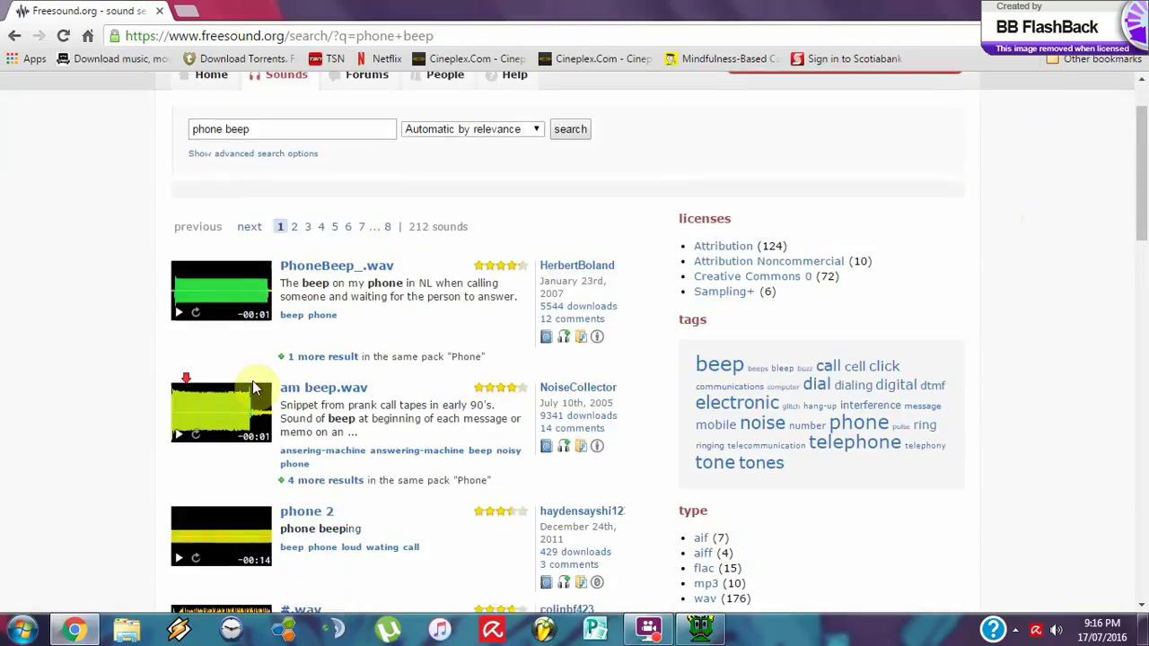
mouse_move(705, 629)
click(669, 517)
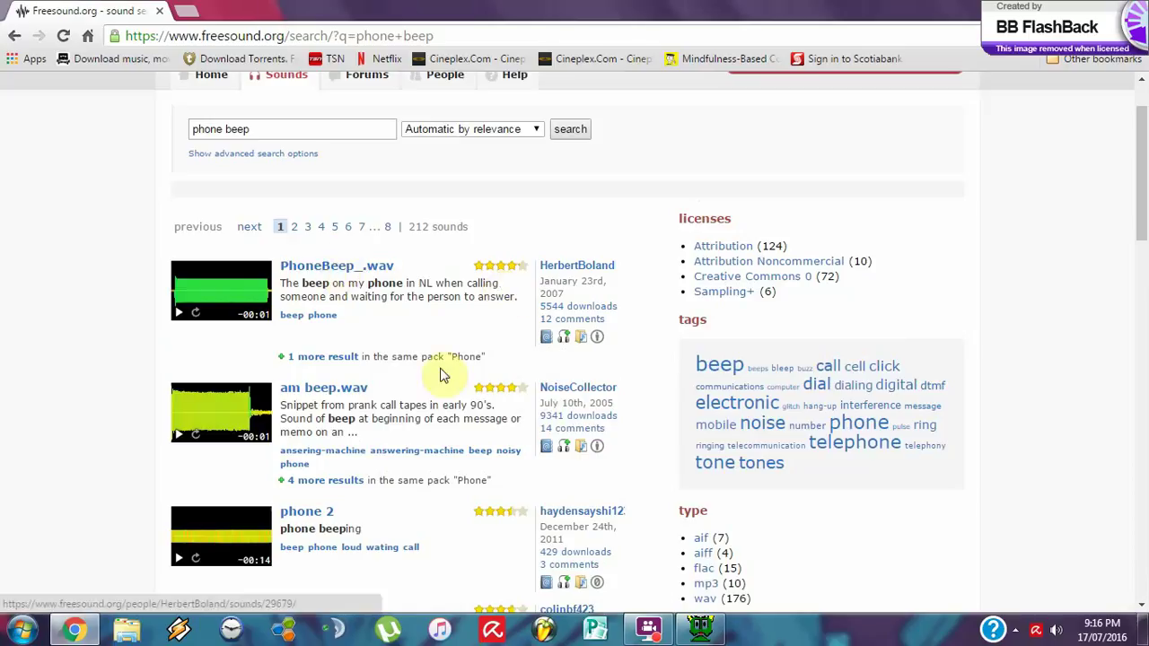
click(352, 266)
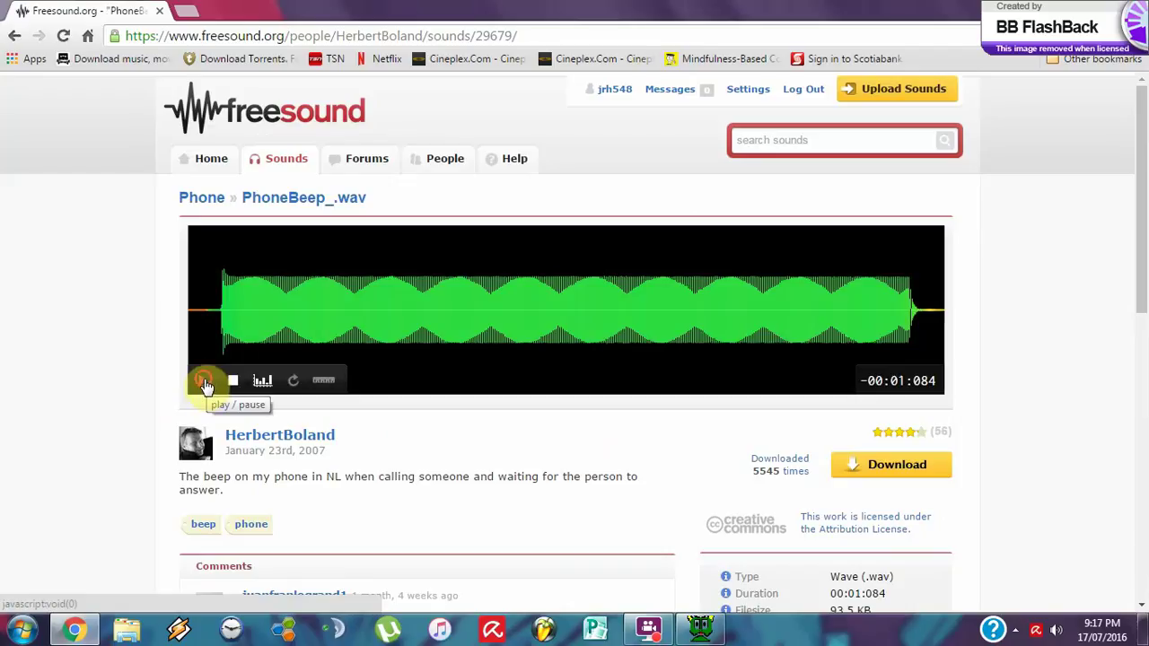
Play the PhoneBeep_.wav preview and examine its file type, sample rate, bit depth and channels
click(205, 384)
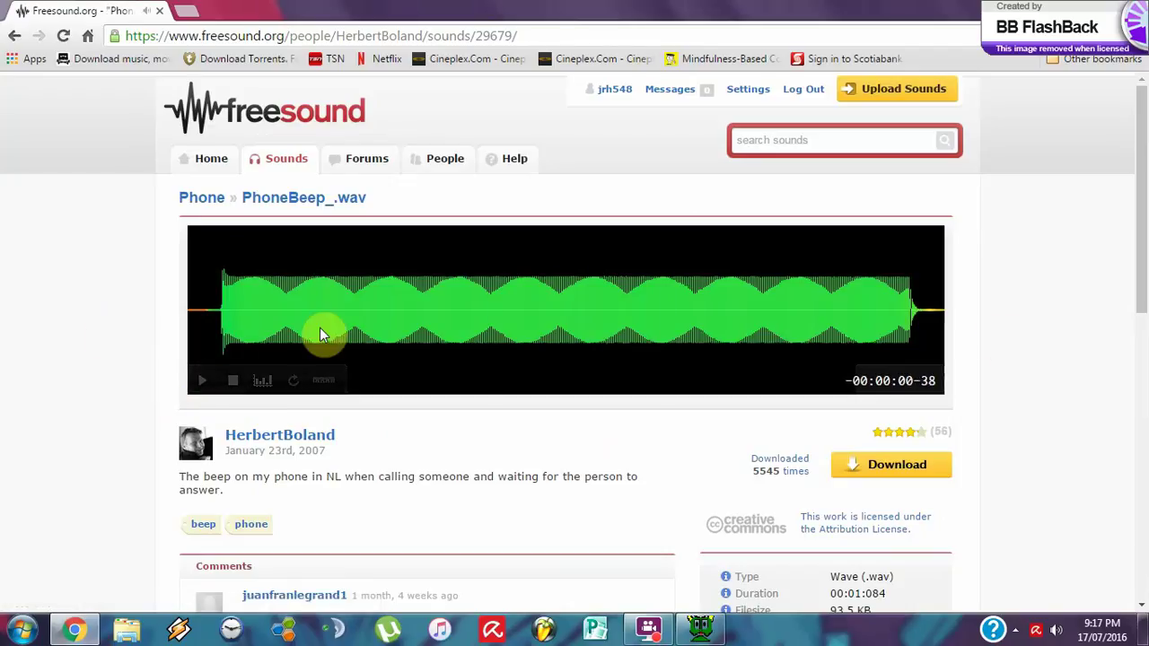
scroll(989, 423, down, 2)
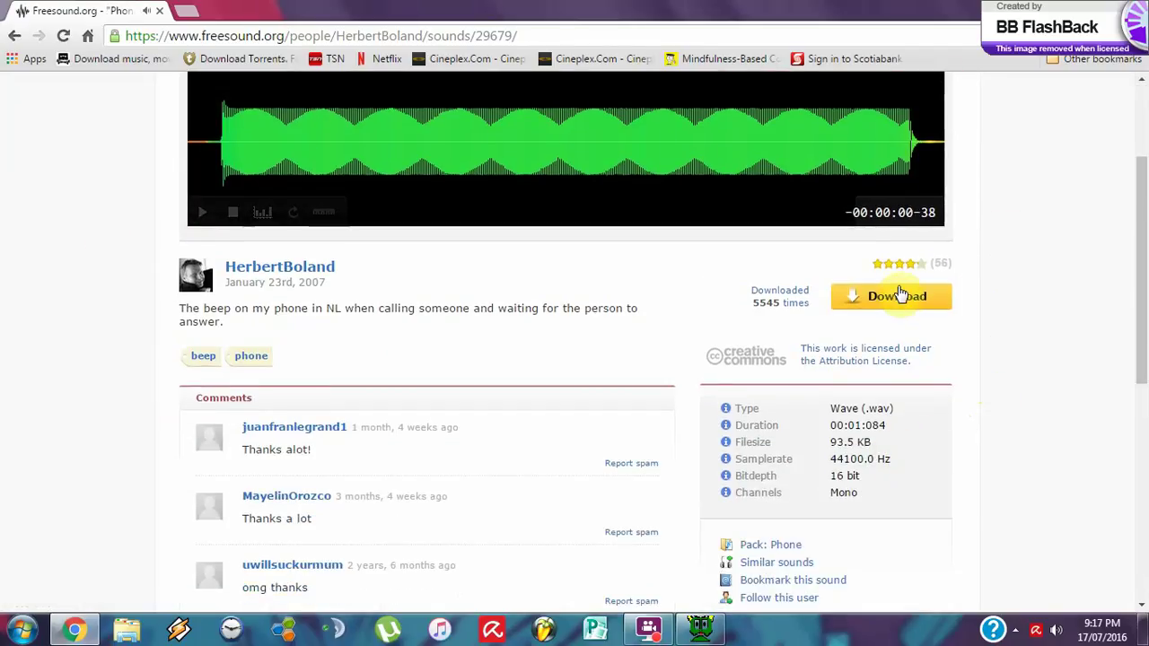
scroll(889, 364, down, 1)
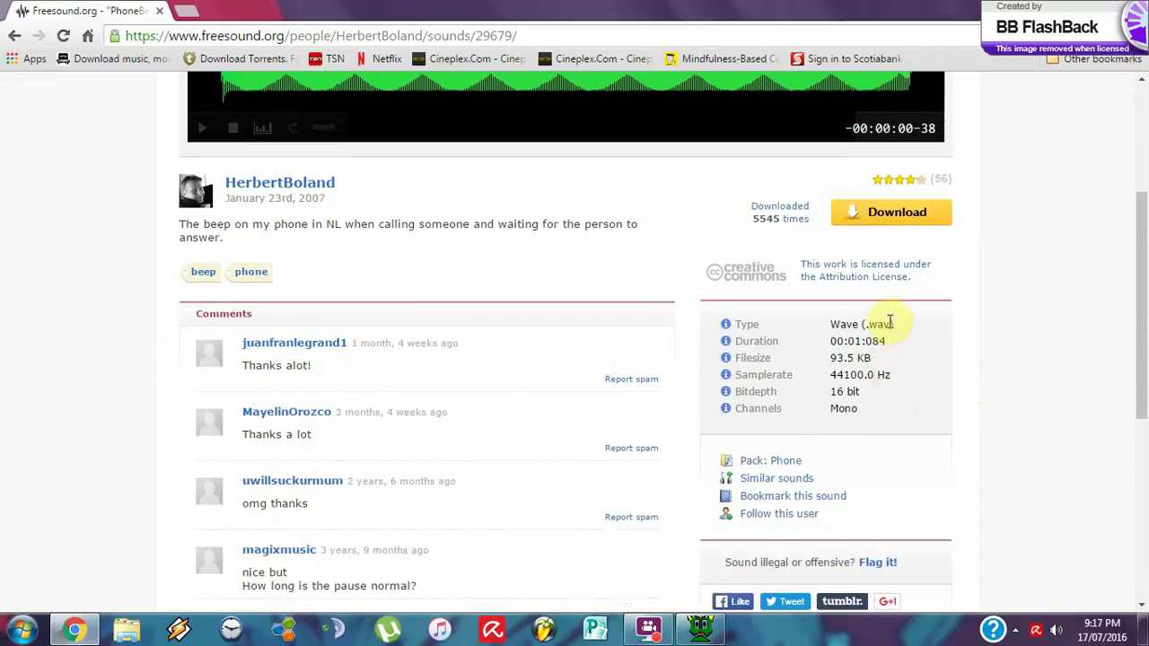
drag(889, 325, 828, 325)
click(902, 354)
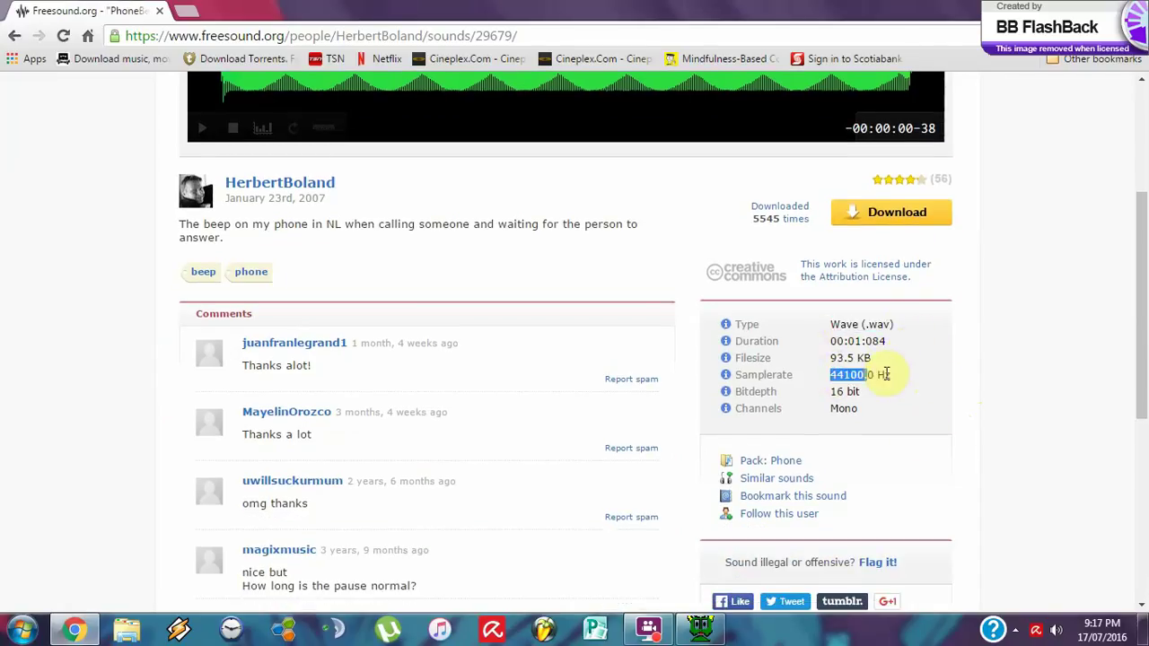
click(902, 386)
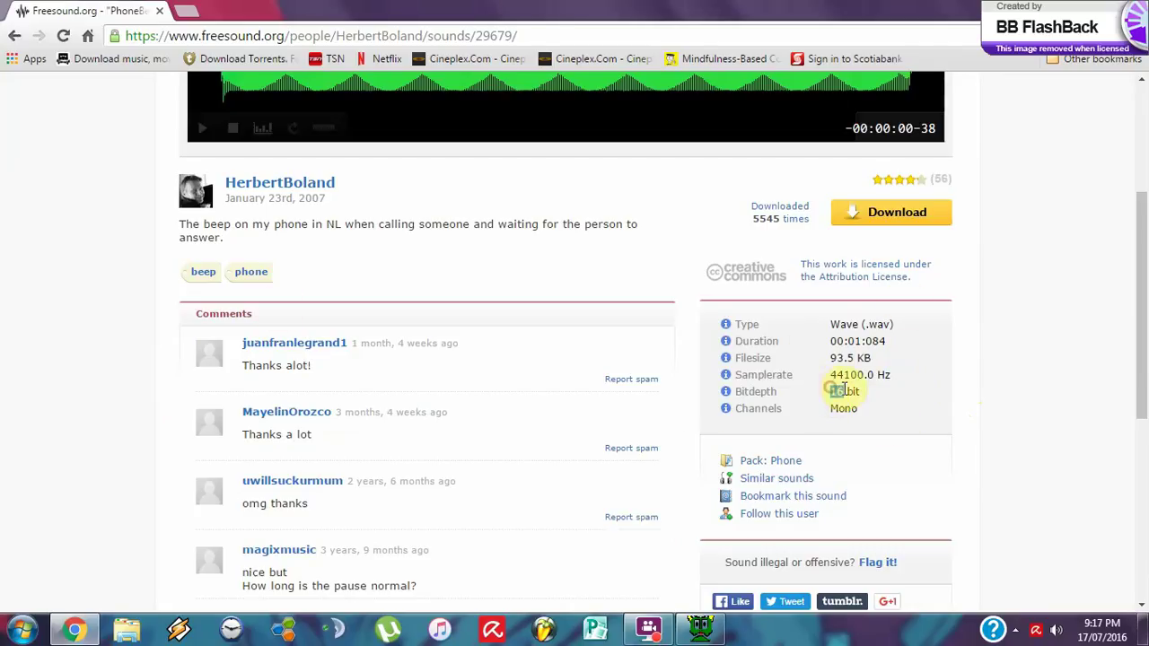
click(887, 402)
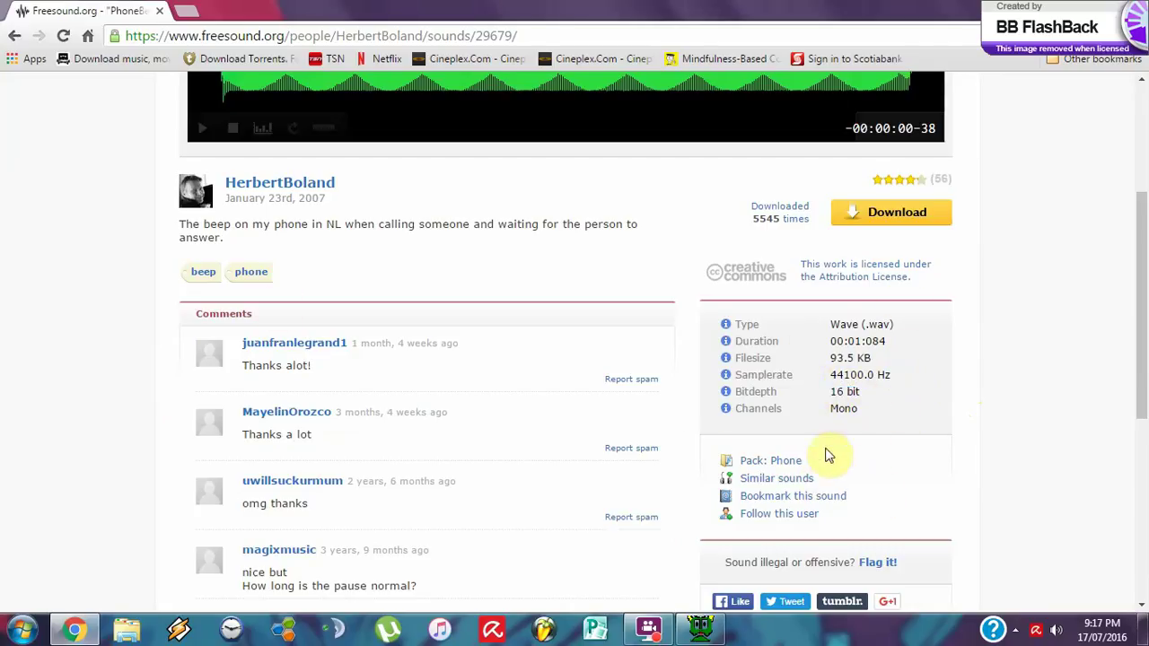
drag(828, 410, 895, 429)
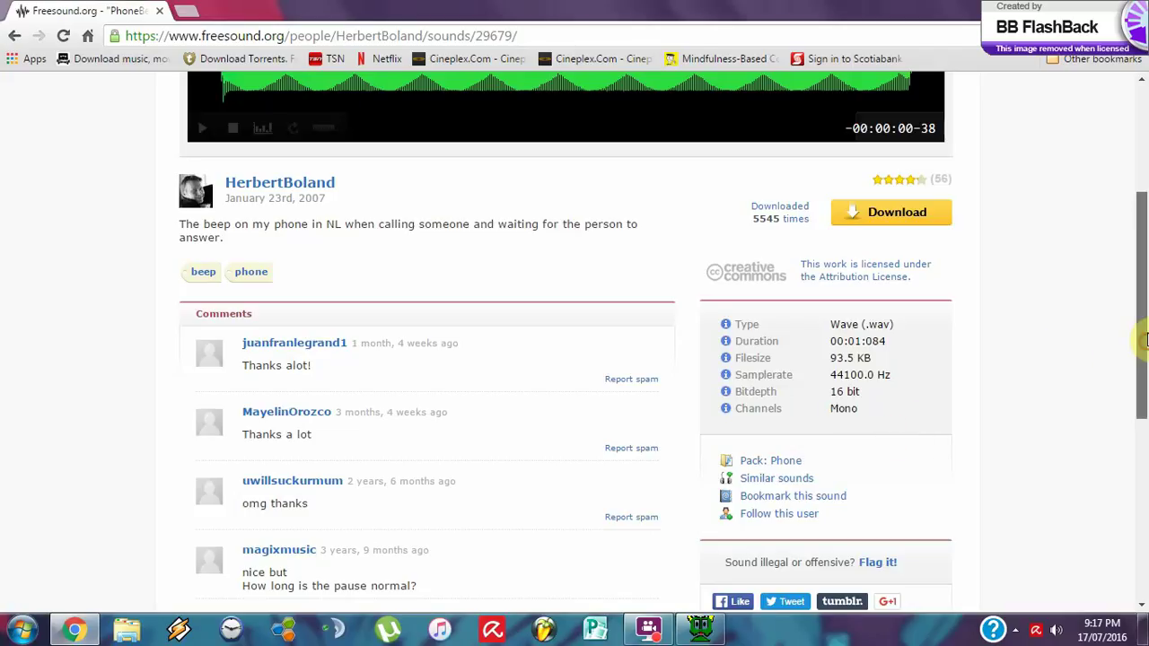
drag(1142, 341, 1142, 229)
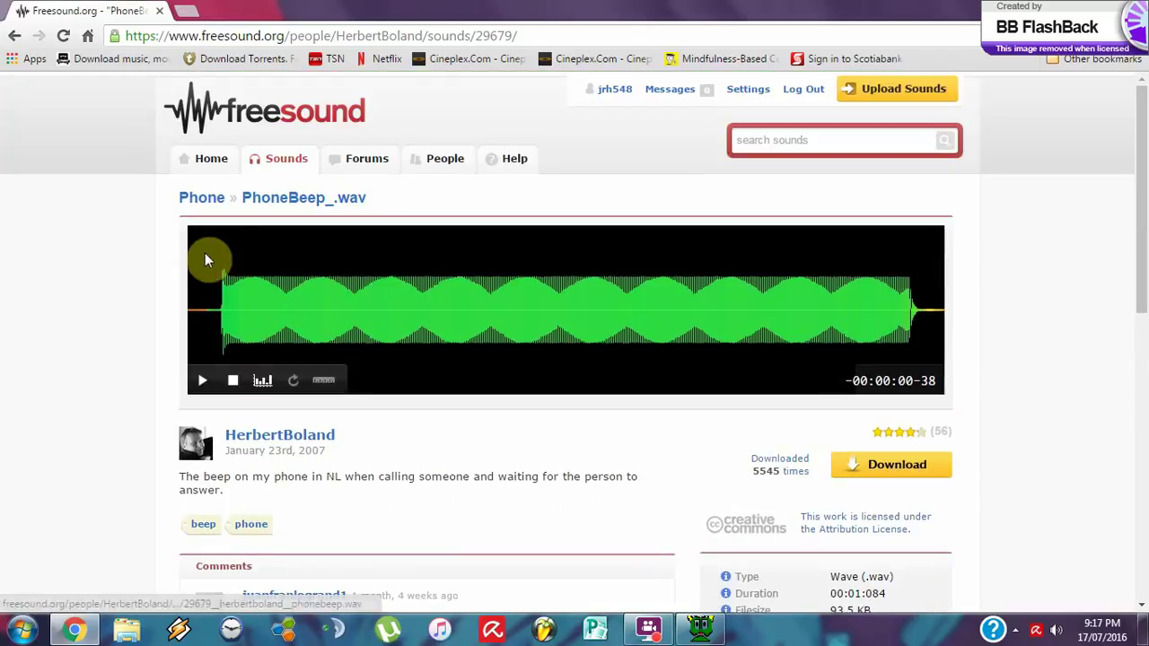
Search Freesound for "background music" and open the "abstract background music" sound page
click(14, 36)
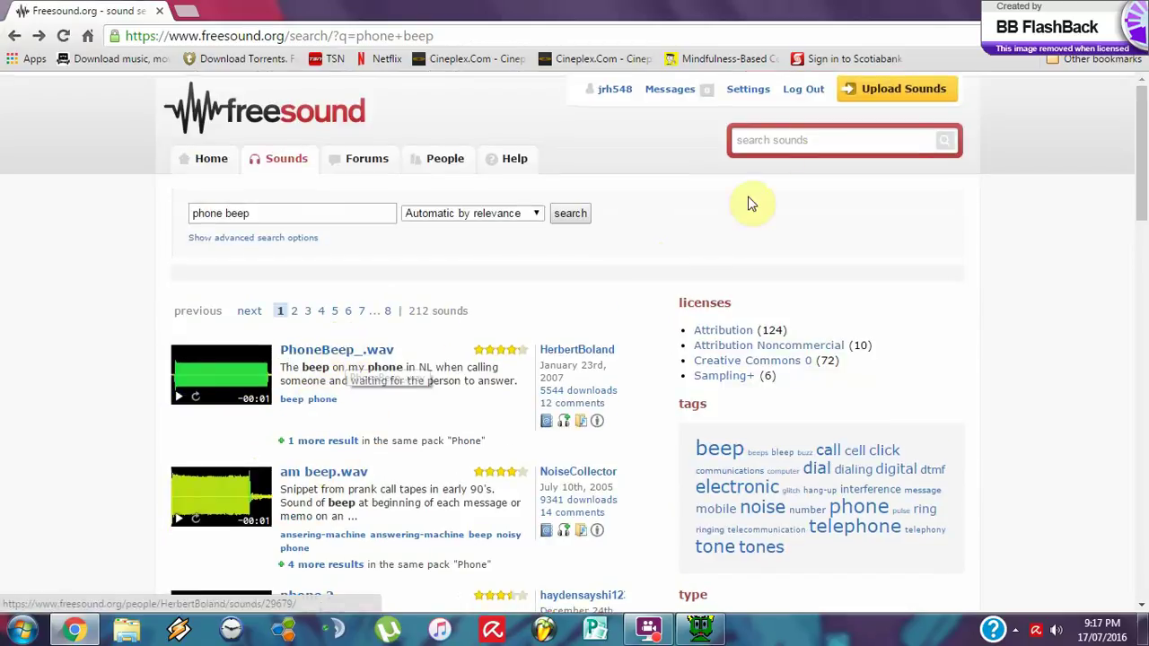
click(808, 140)
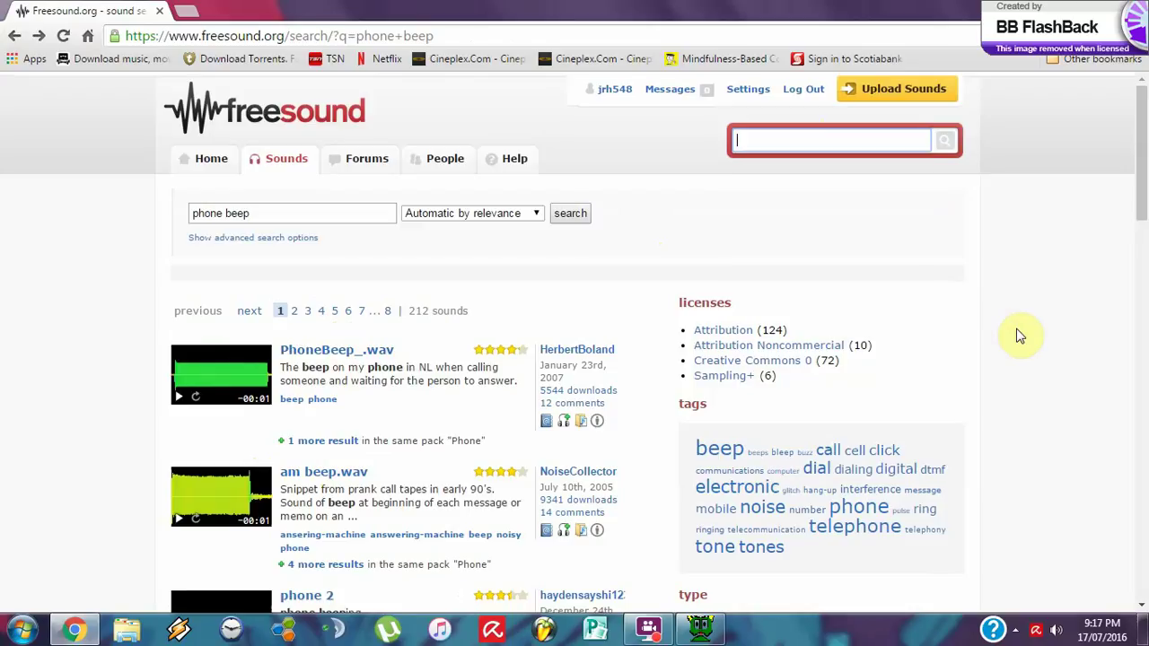
text(background)
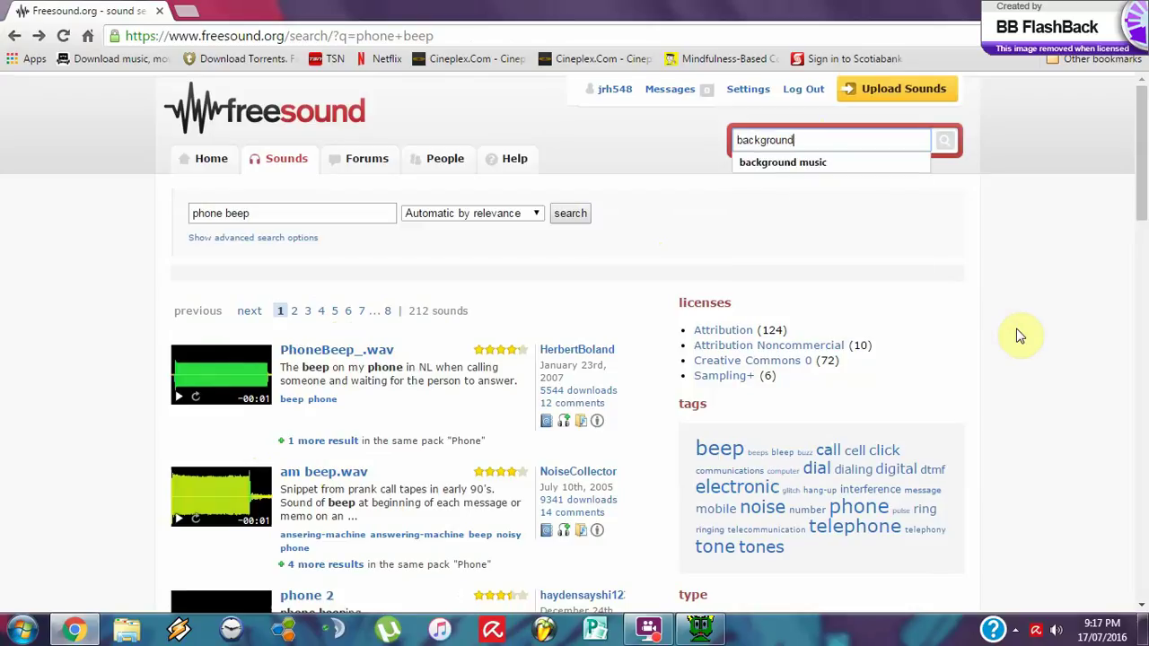
text( music)
click(946, 139)
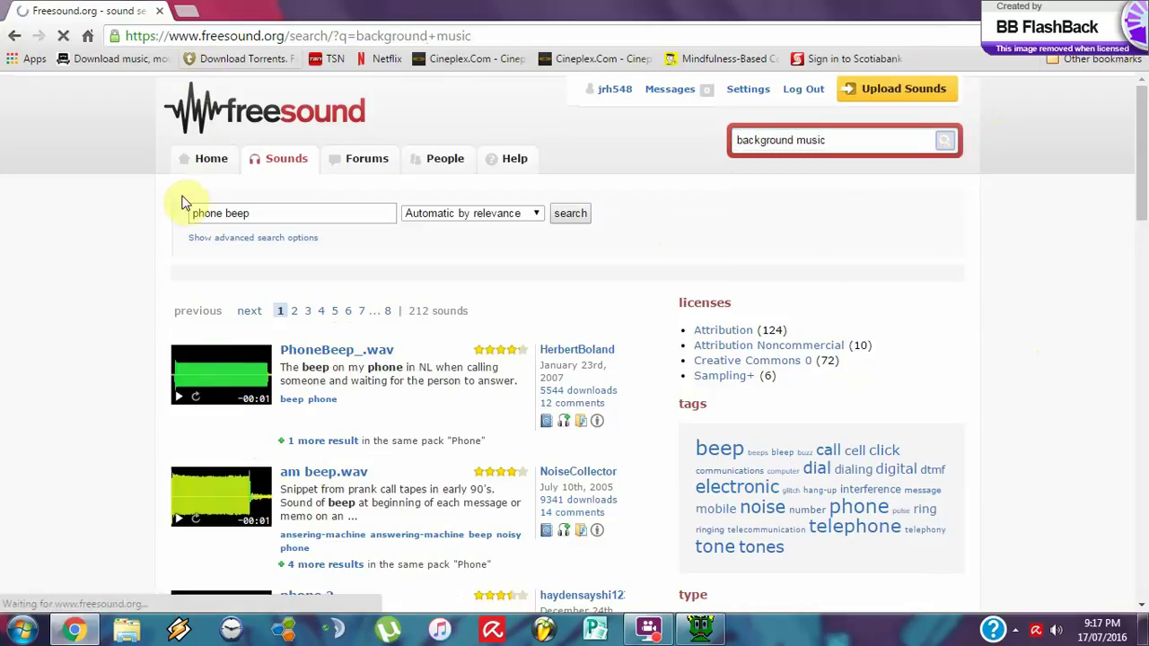
click(366, 352)
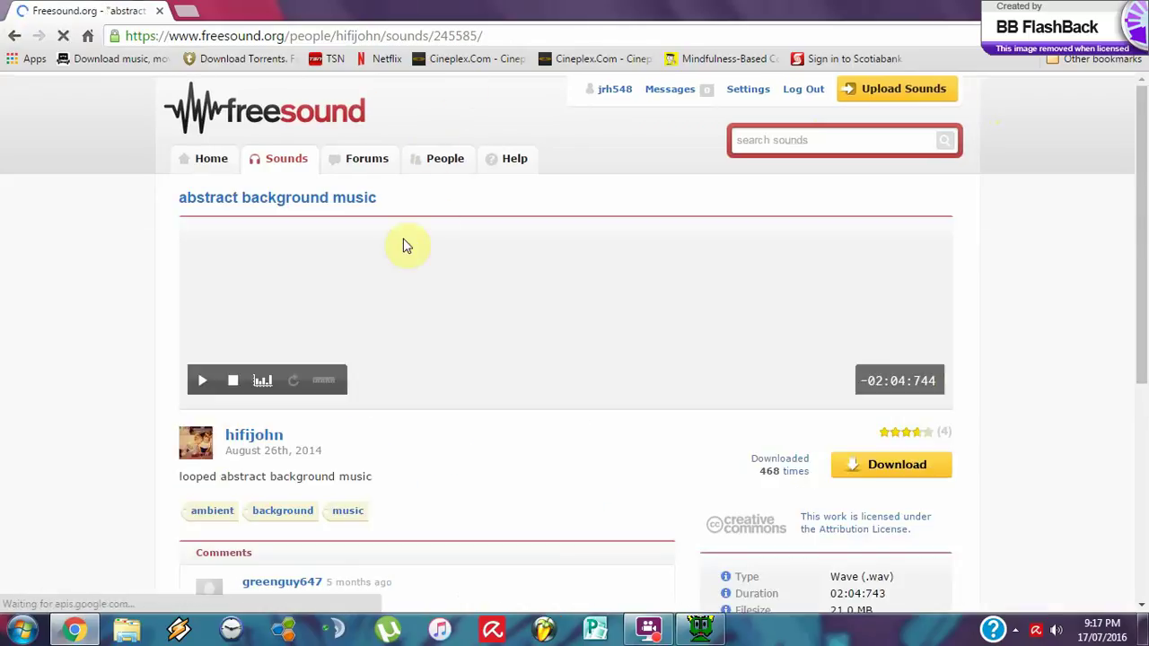
Examine the sample rate, bit depth, file type and channels of the abstract background music sound
scroll(138, 333, down, 3)
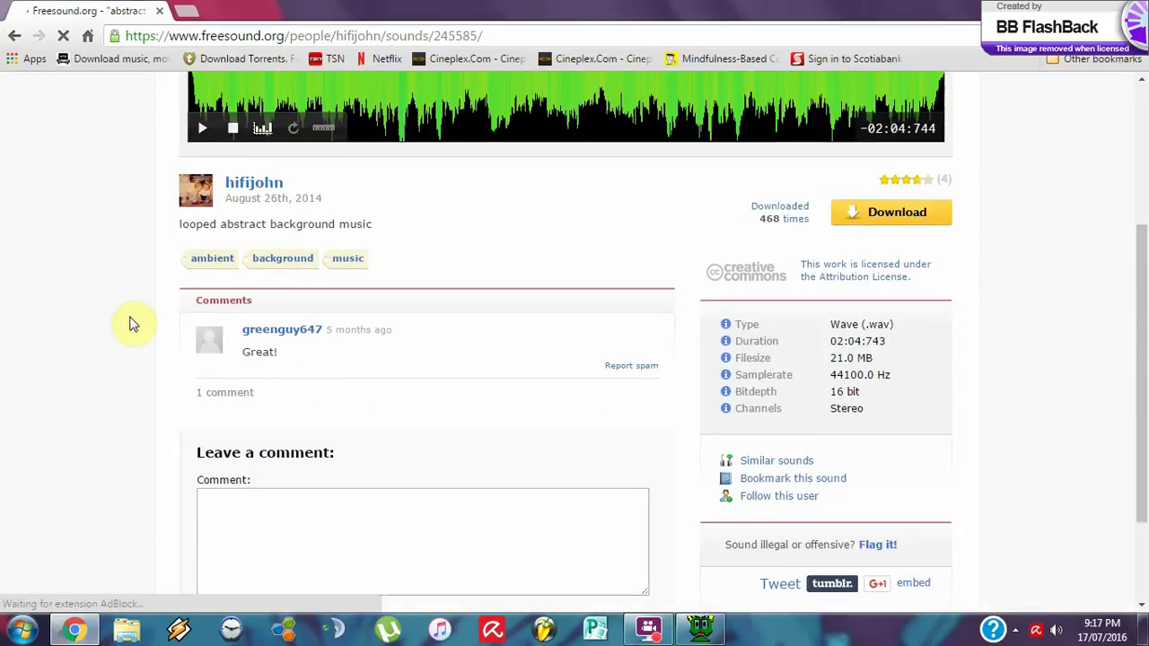
drag(833, 377, 867, 377)
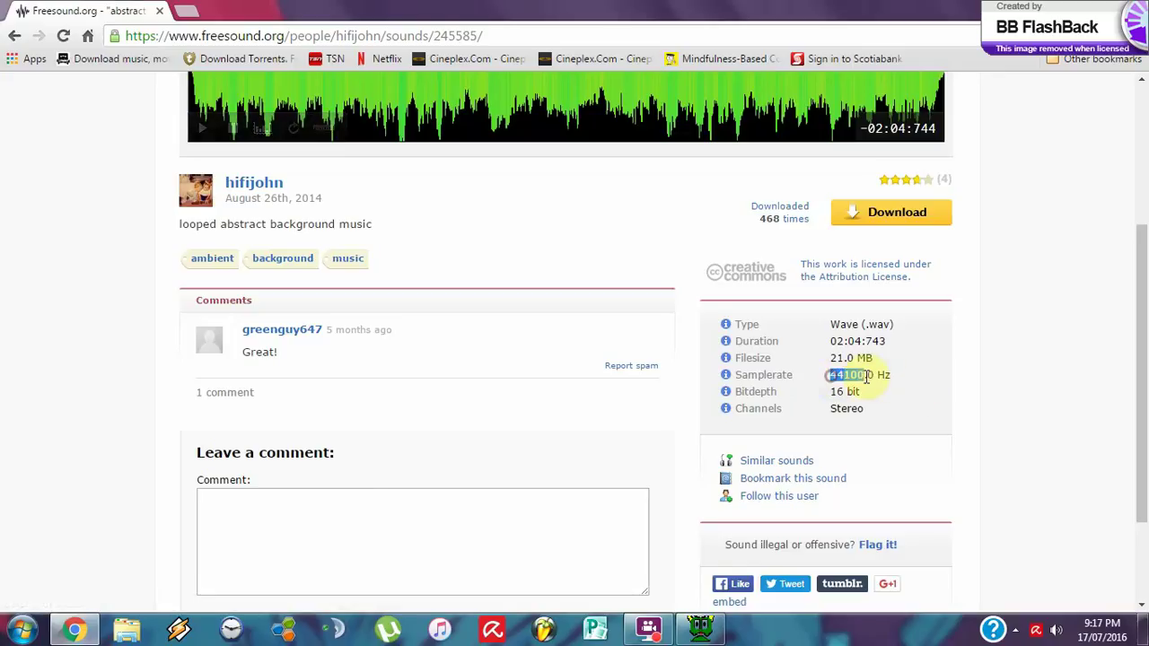
click(899, 379)
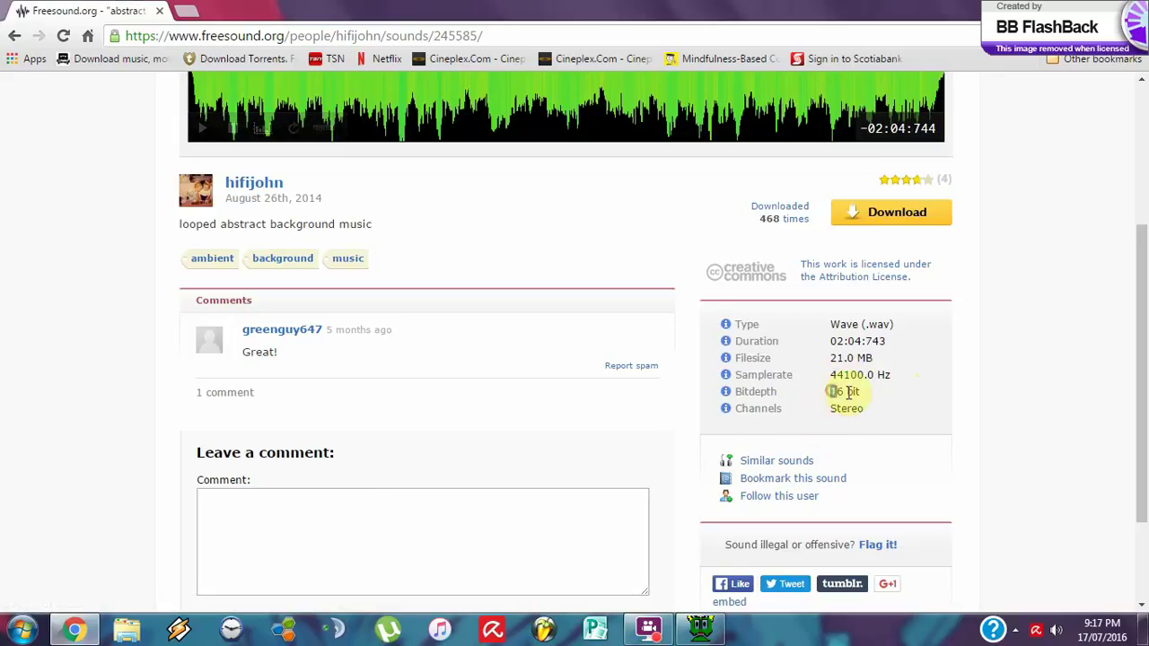
click(885, 405)
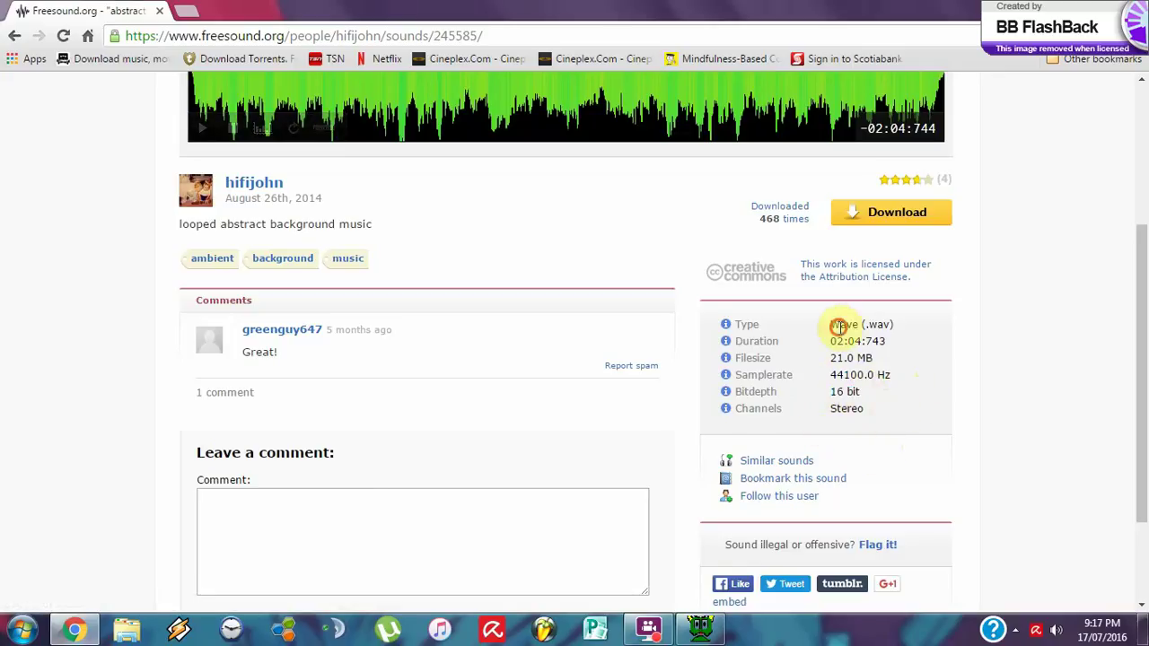
drag(835, 325, 894, 325)
click(932, 373)
drag(833, 409, 881, 418)
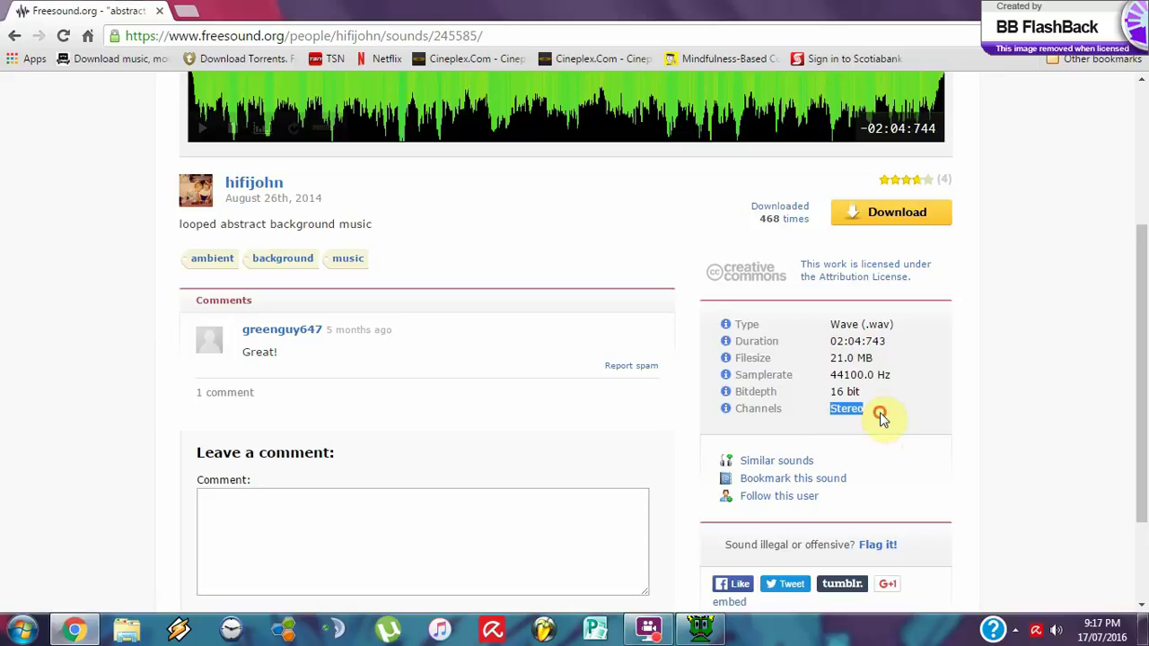
scroll(674, 345, up, 3)
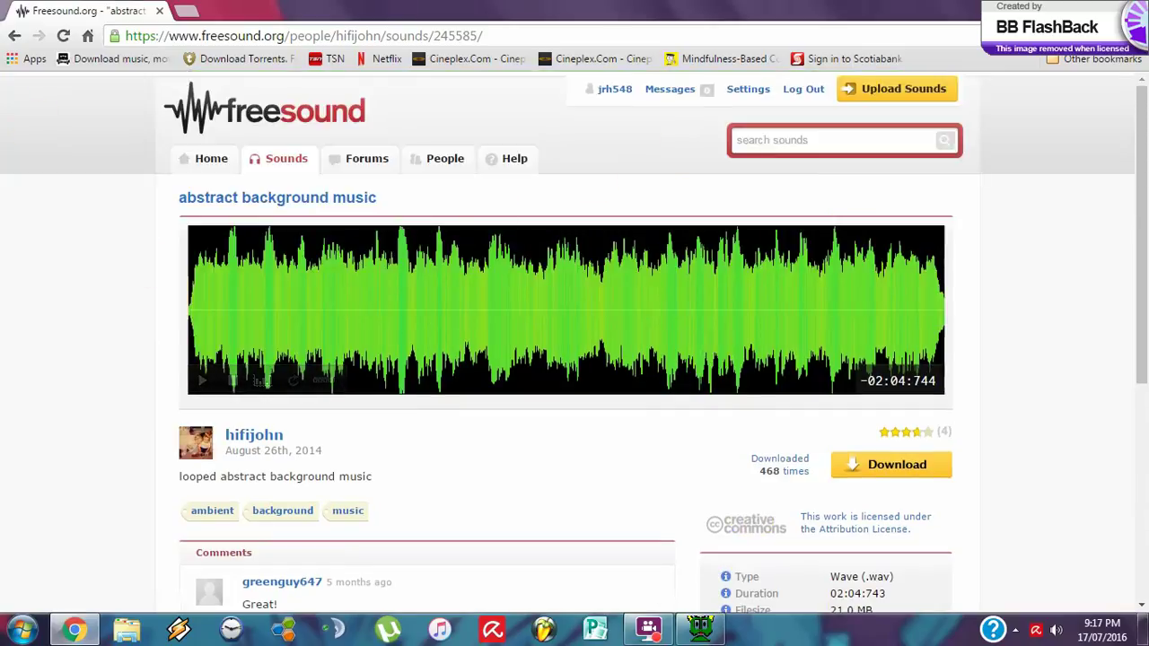
Switch to Wavosaur and choose the phonebeep WAV file on the Desktop as the binary file to import
mouse_move(308, 292)
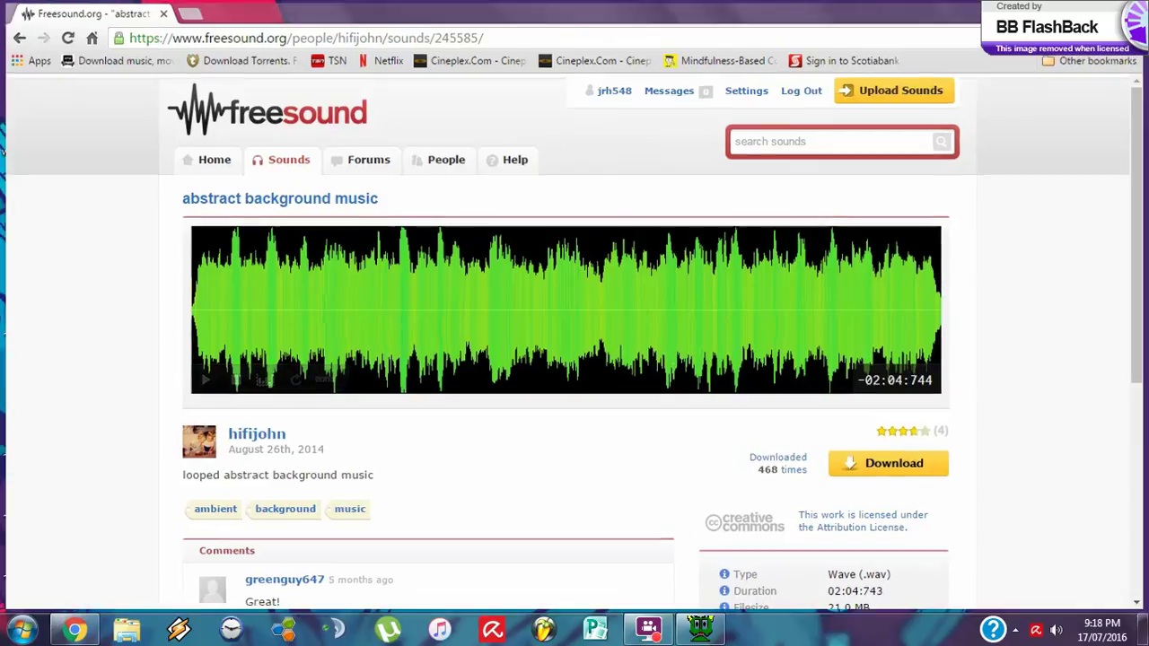
key(super+d)
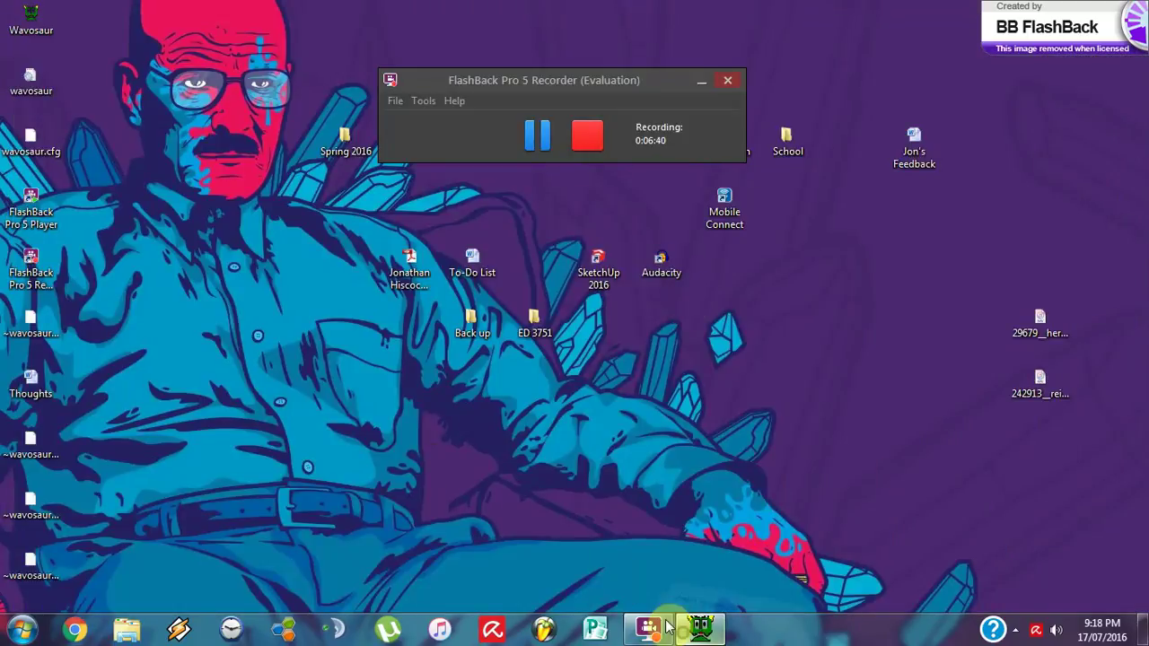
click(700, 628)
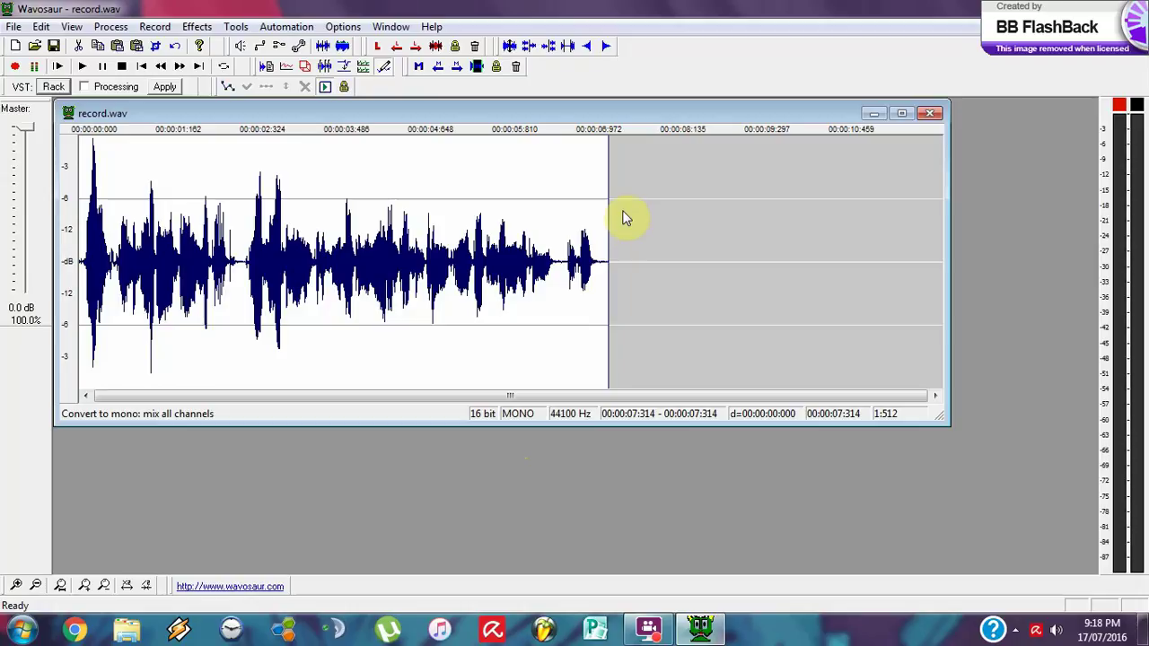
click(15, 27)
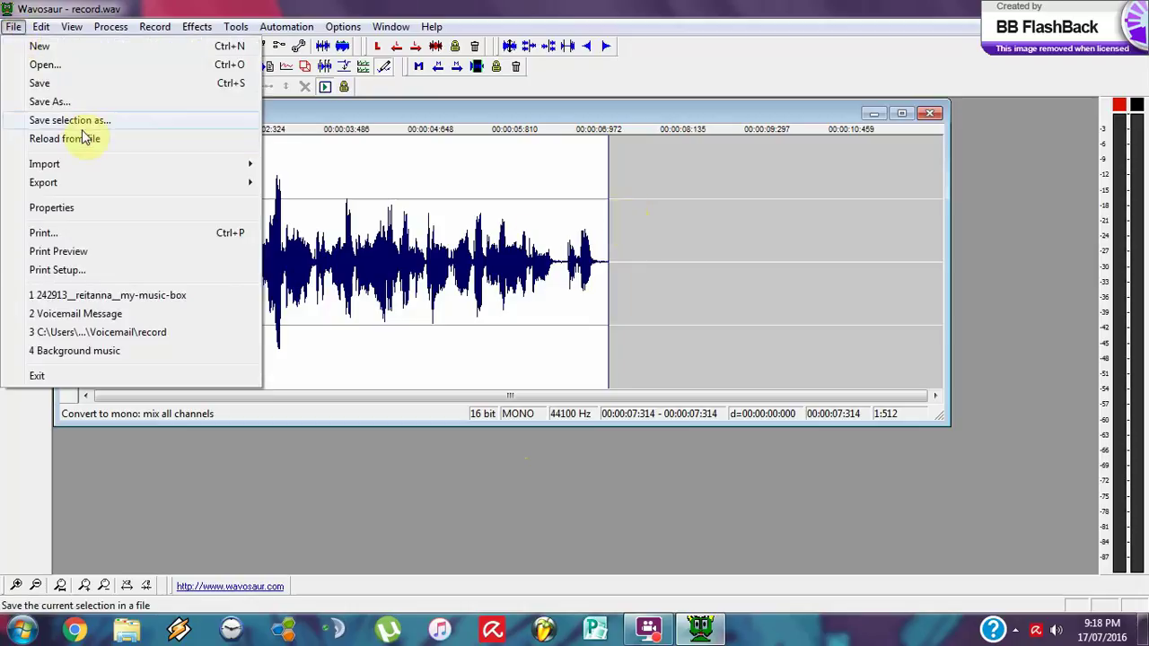
mouse_move(78, 165)
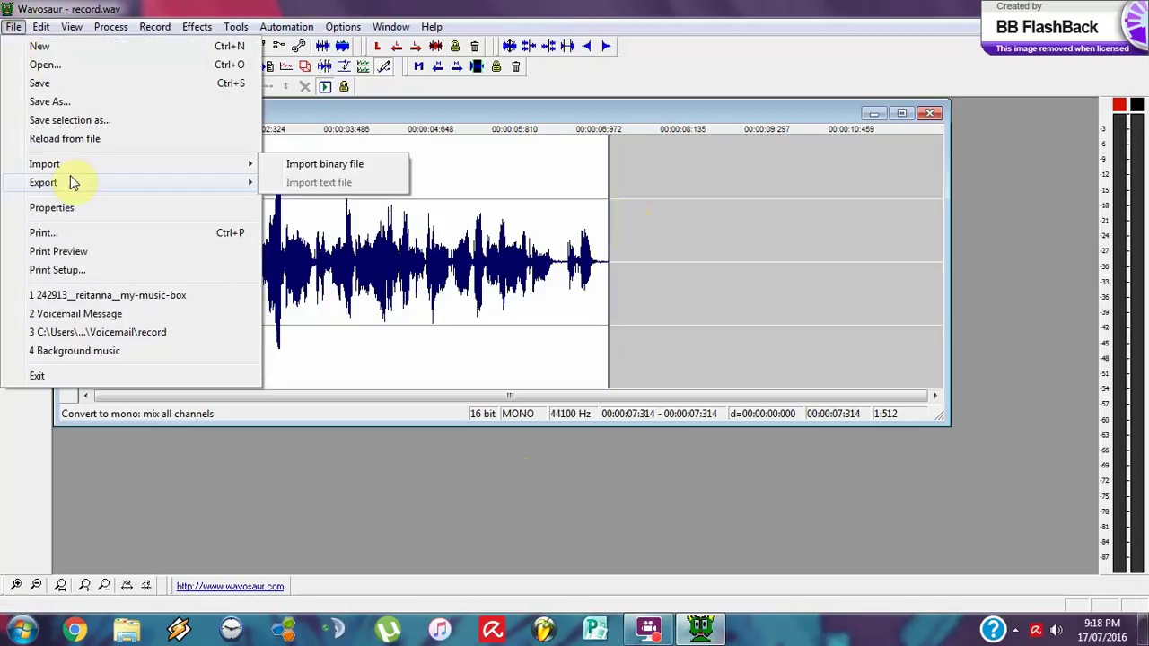
click(345, 168)
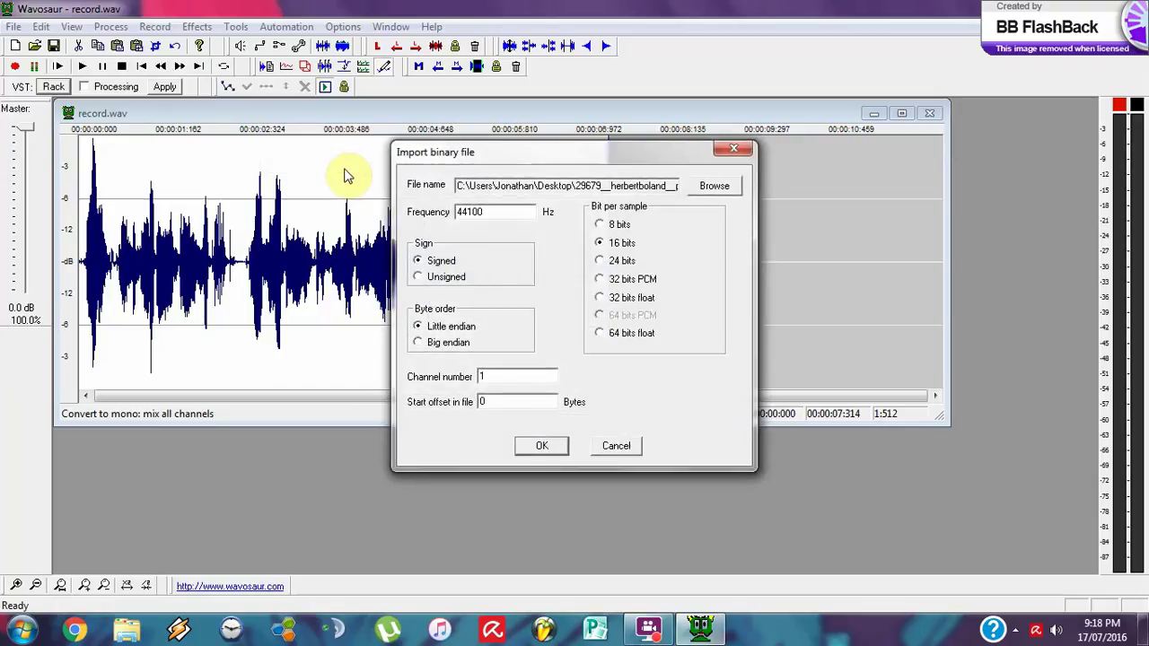
click(727, 188)
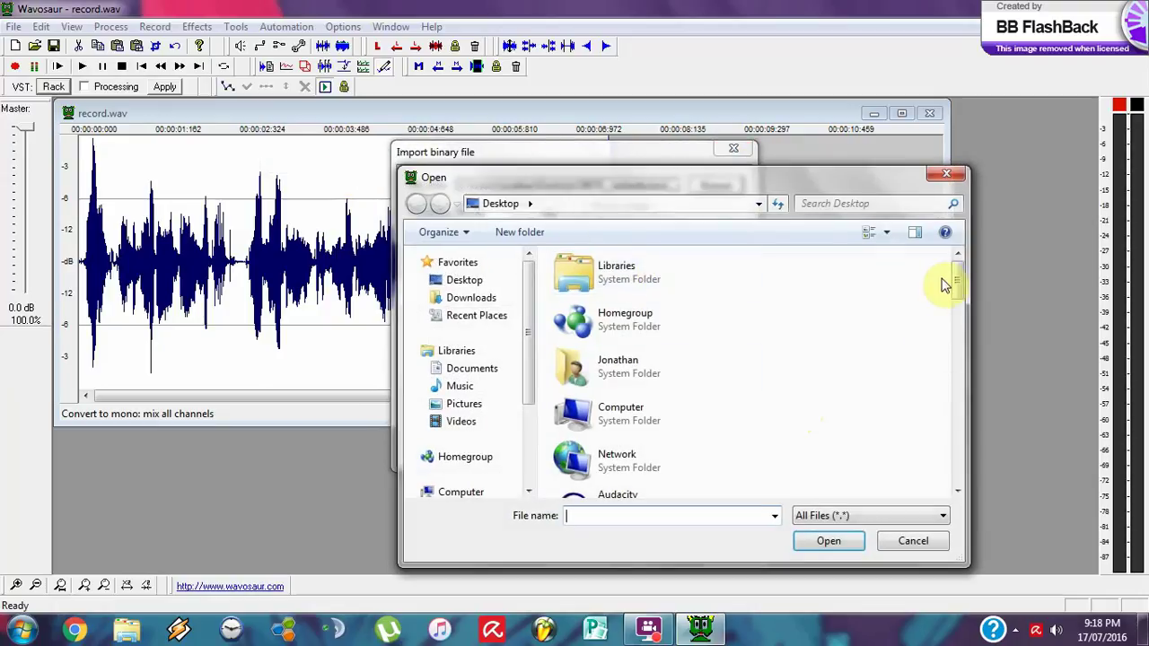
drag(953, 282, 962, 416)
click(678, 403)
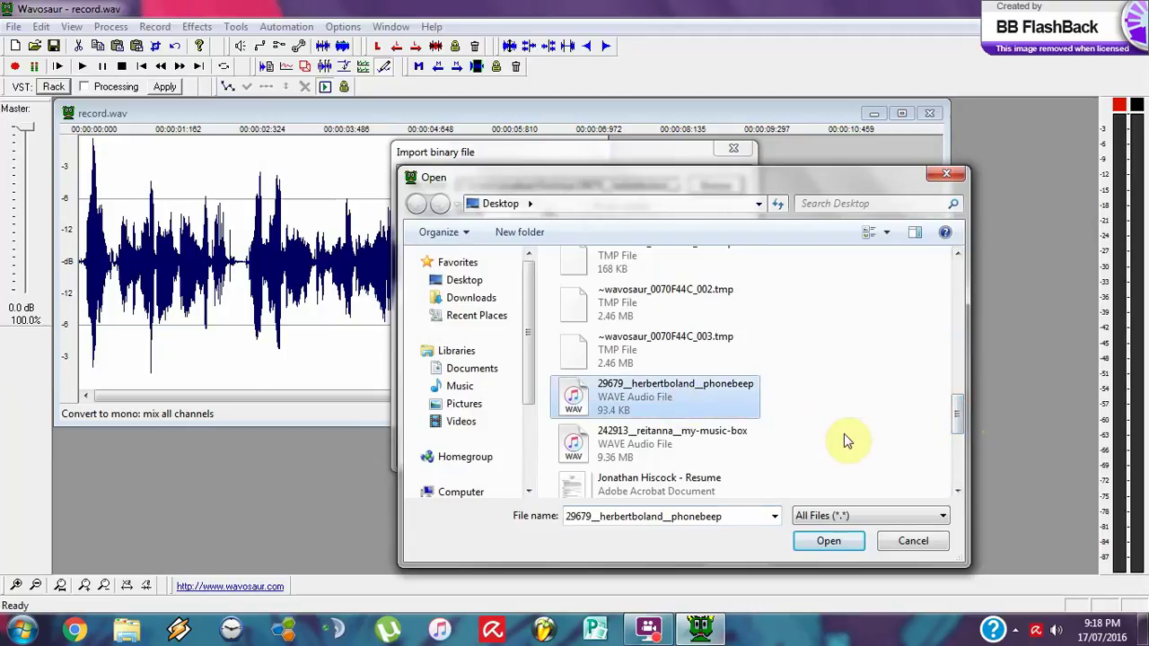
click(826, 540)
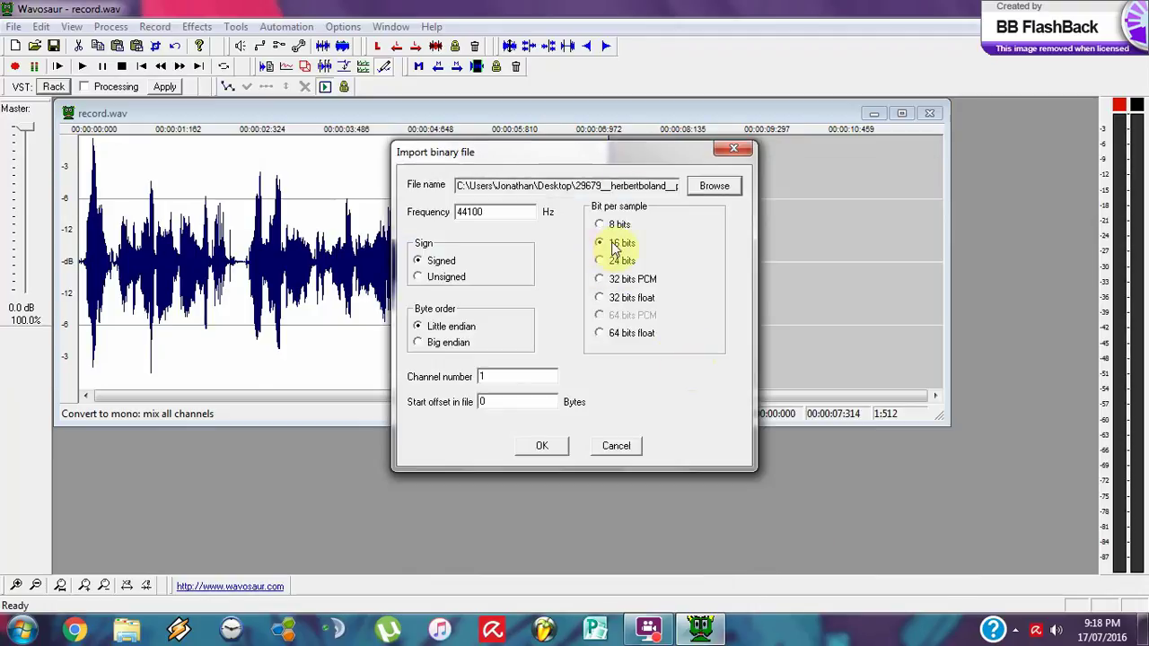
Import the phone beep as signed 16-bit audio at 44100 Hz with one channel, and play it back
click(476, 210)
drag(484, 212, 429, 210)
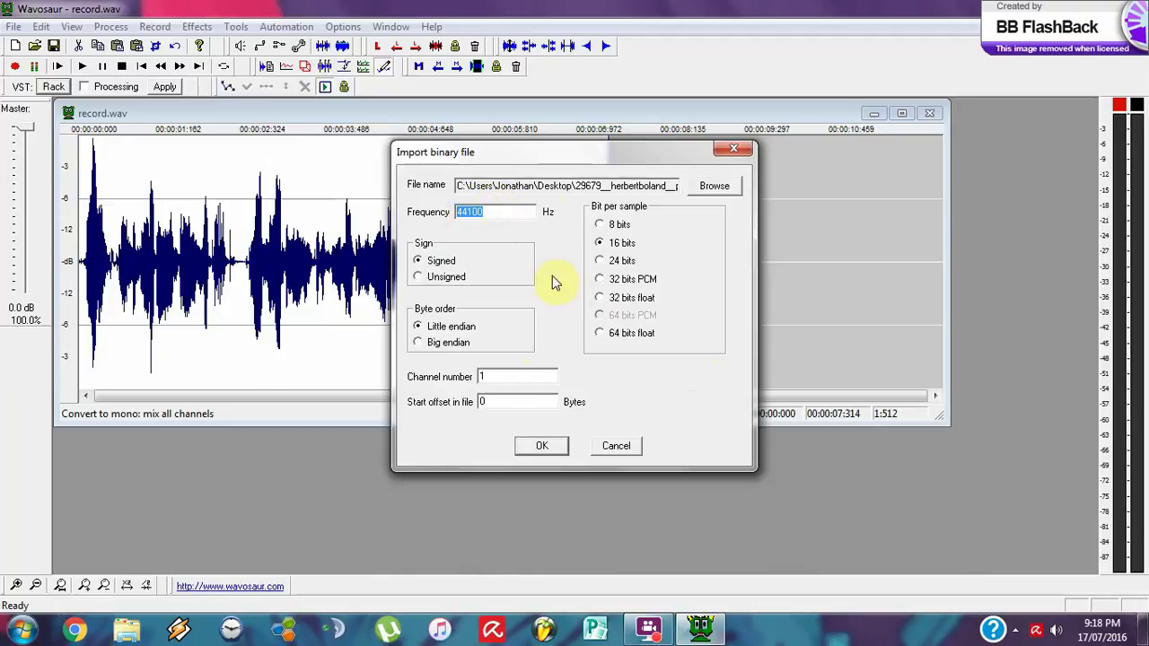
click(542, 447)
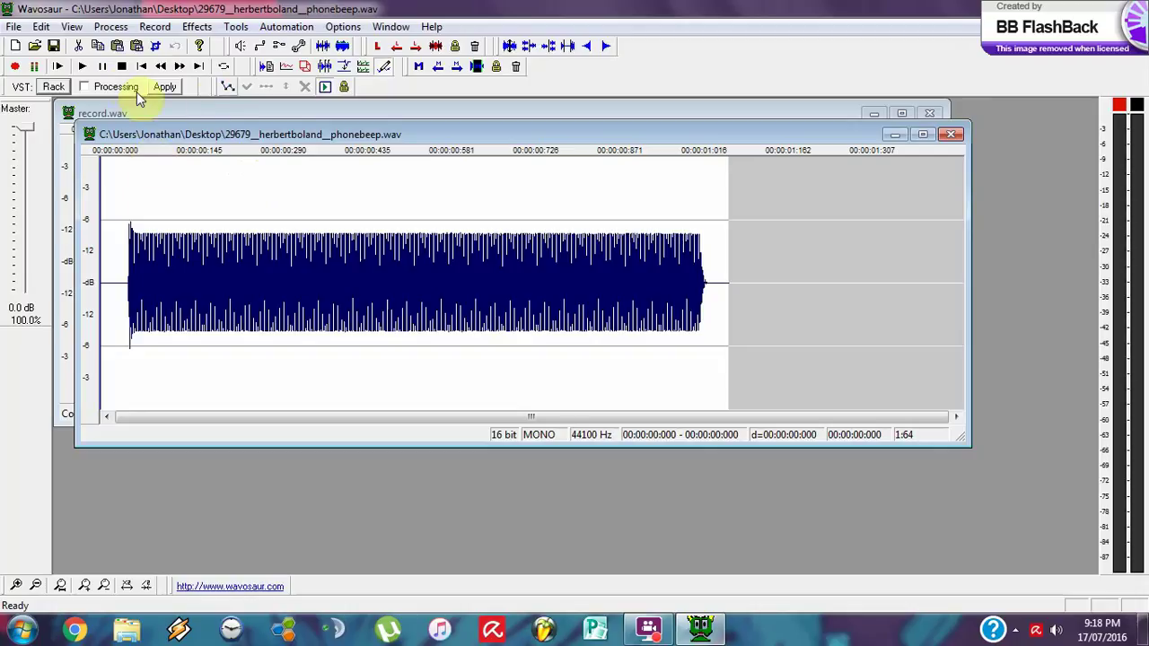
click(58, 66)
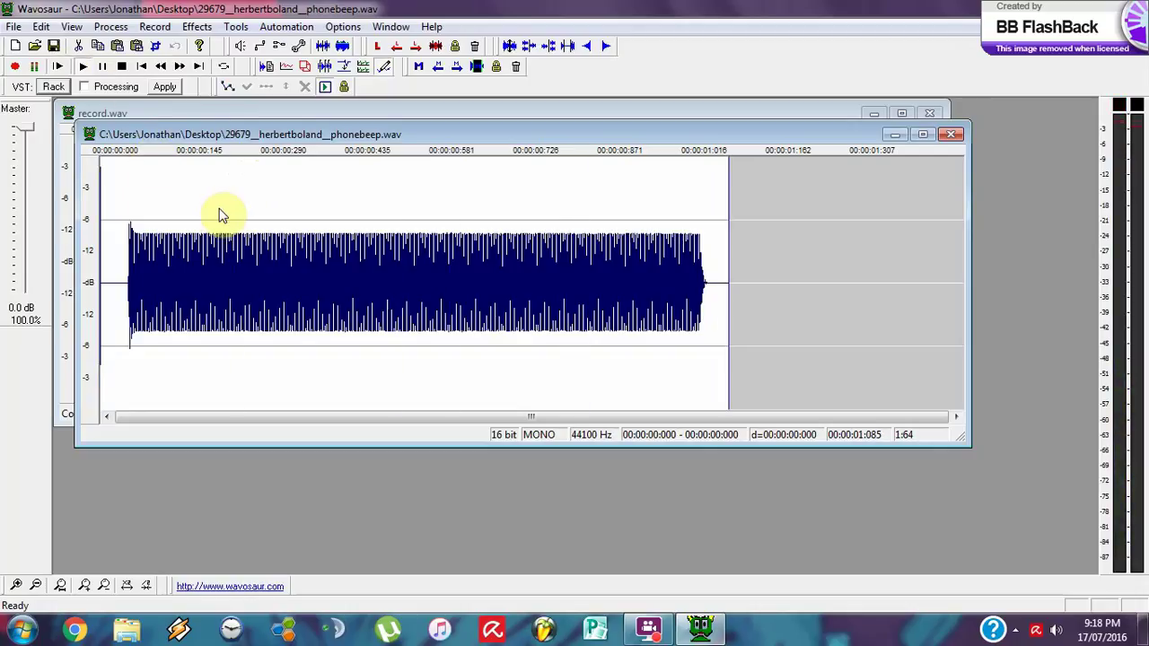
Cut the beep from about 0.020 s to 1.056 s, and close the phone beep file without saving
click(112, 192)
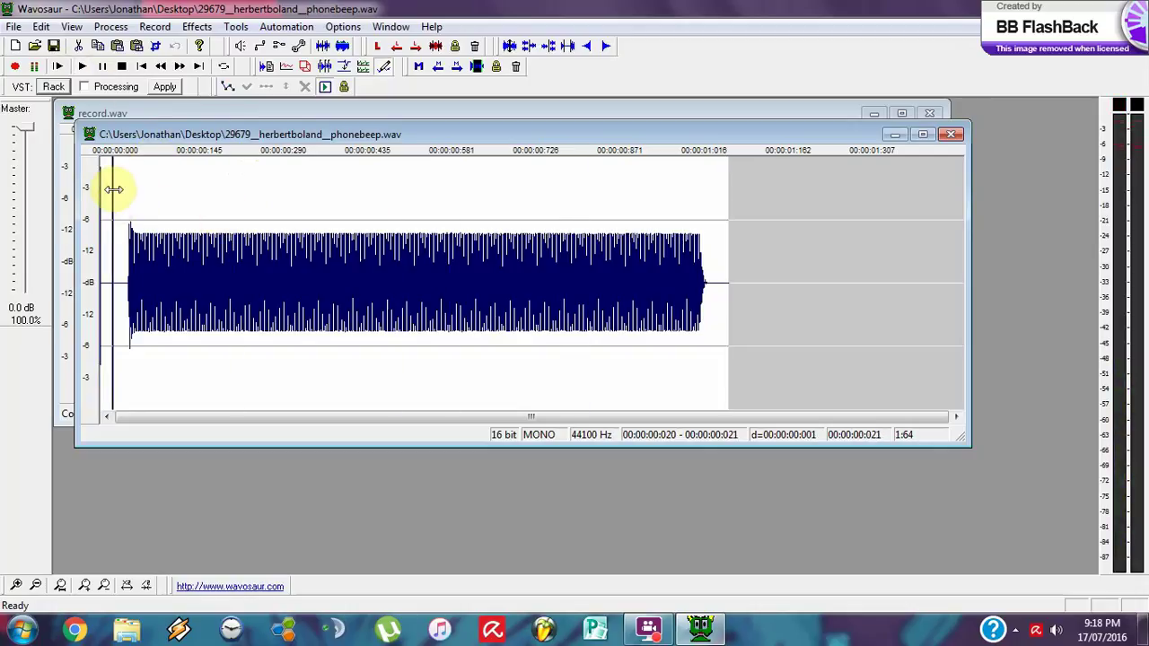
drag(114, 189, 710, 231)
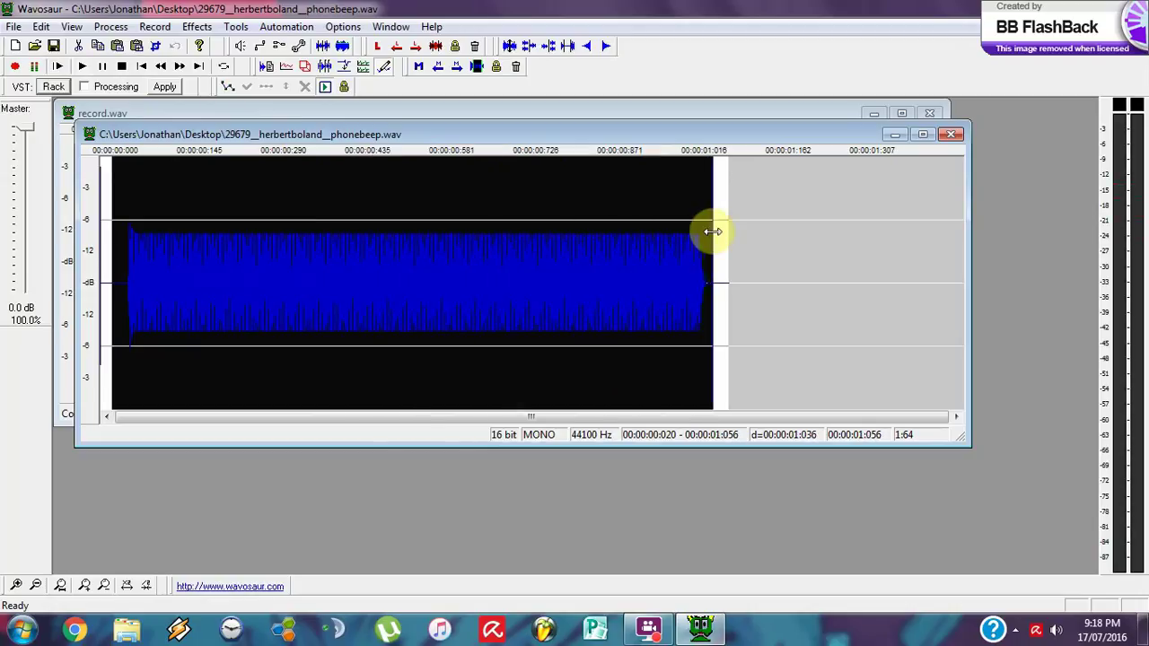
right_click(453, 280)
click(485, 287)
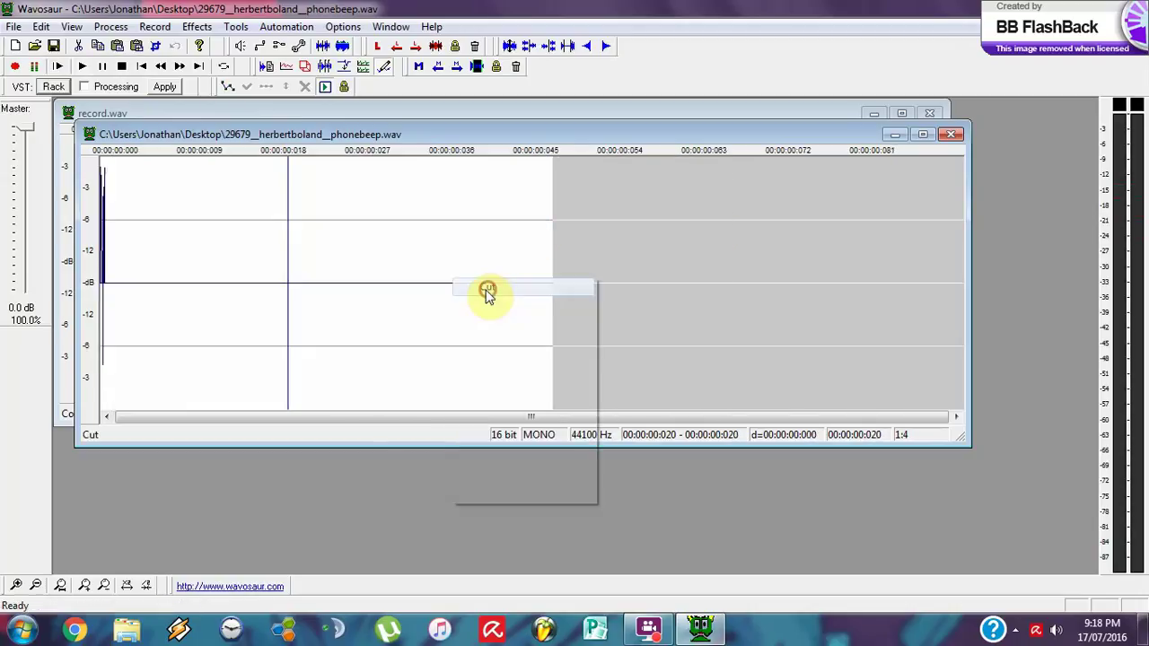
click(952, 134)
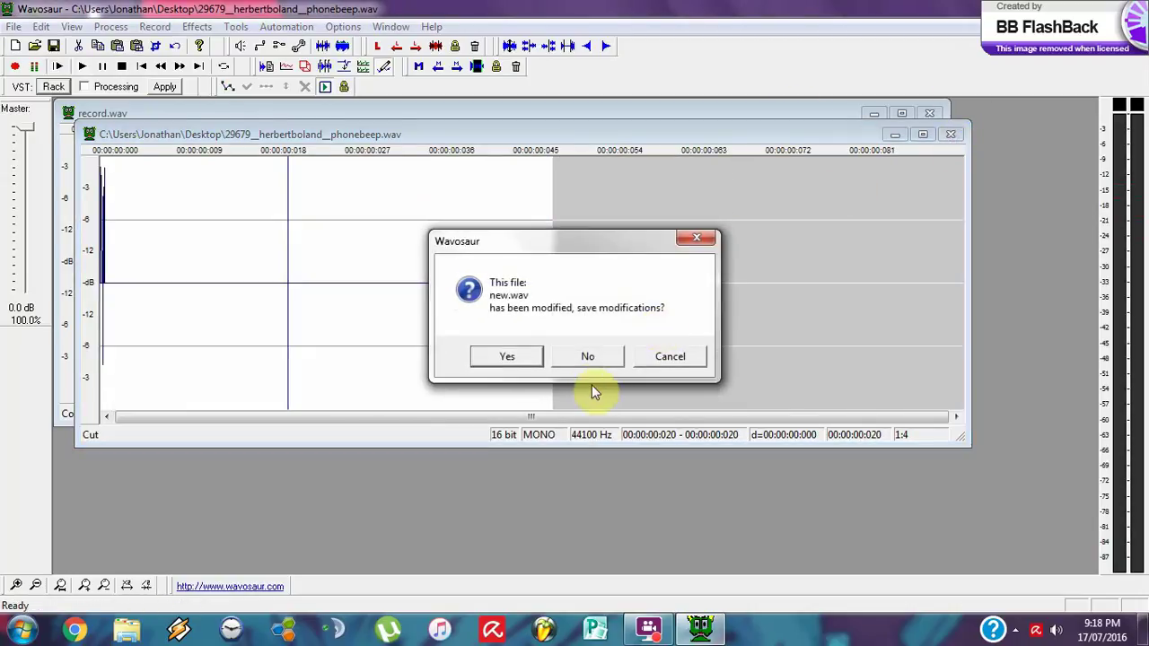
click(593, 356)
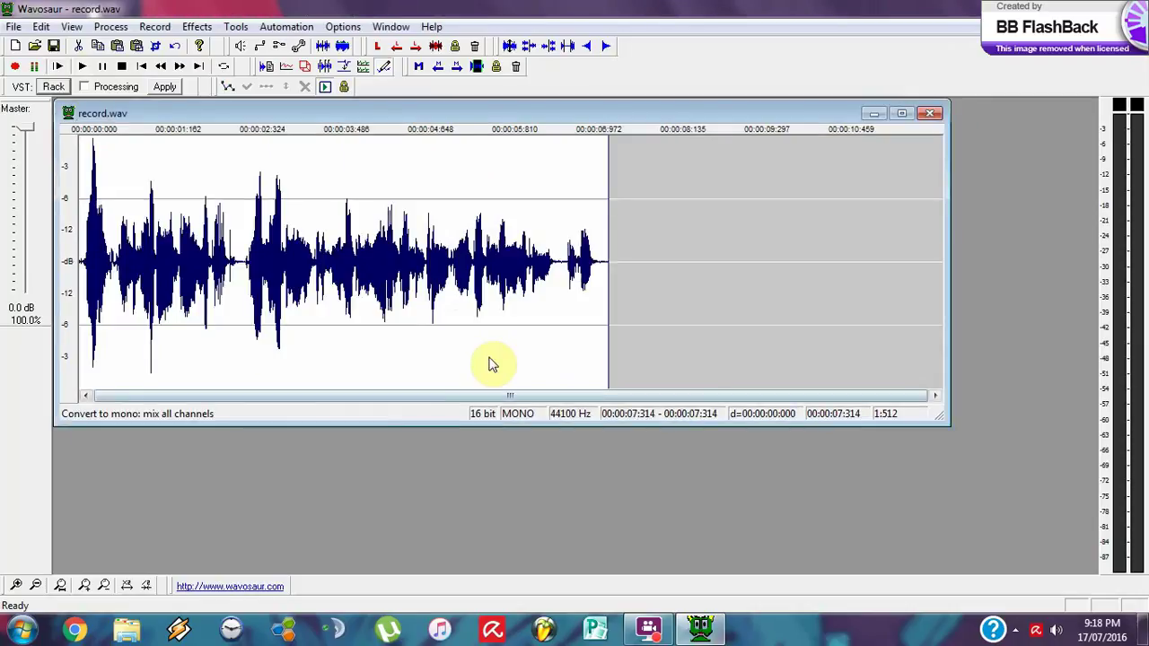
Paste the cut beep at the end of the voice recording in record.wav
right_click(670, 224)
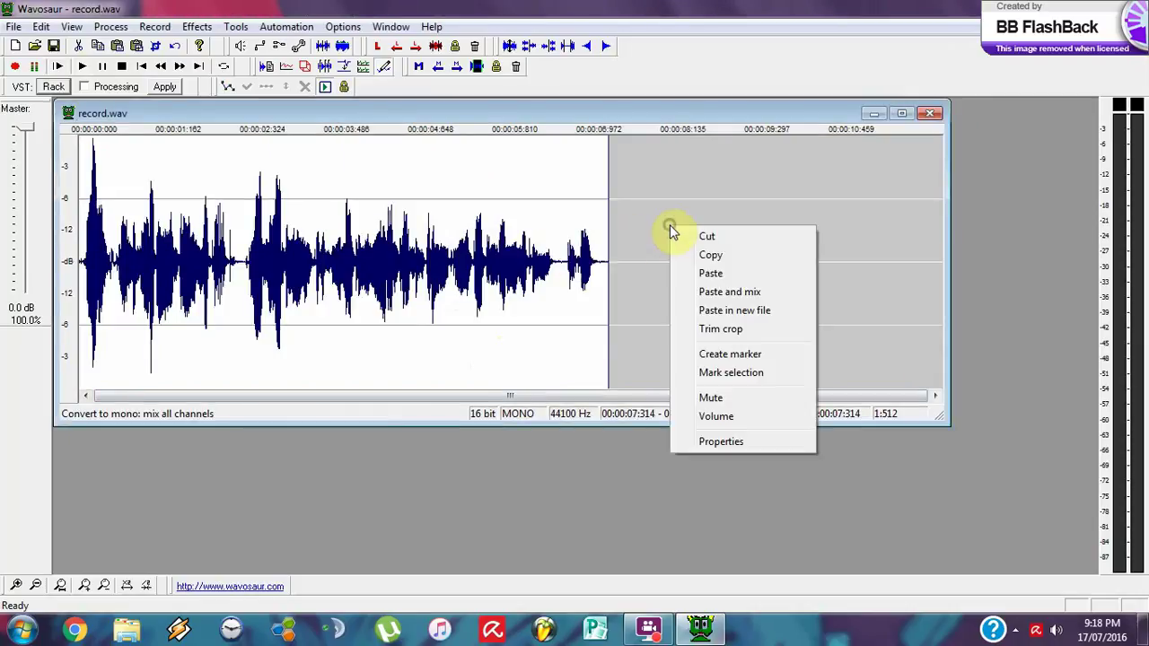
click(733, 274)
click(581, 328)
click(629, 257)
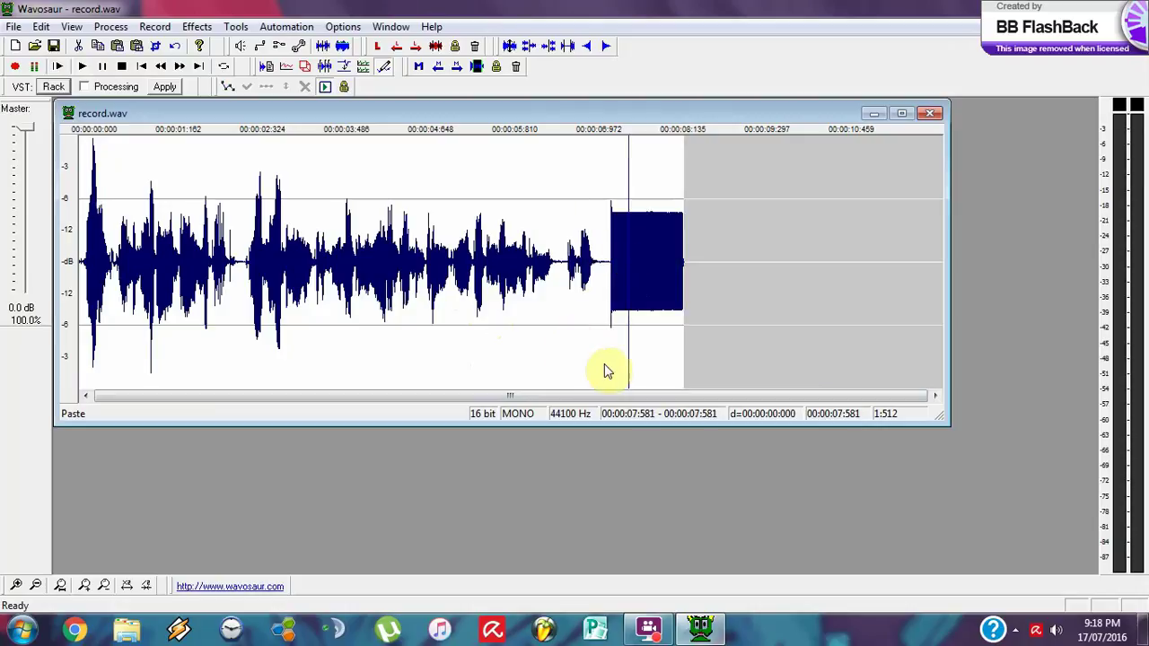
Play the whole voice recording together with the pasted beep
click(543, 319)
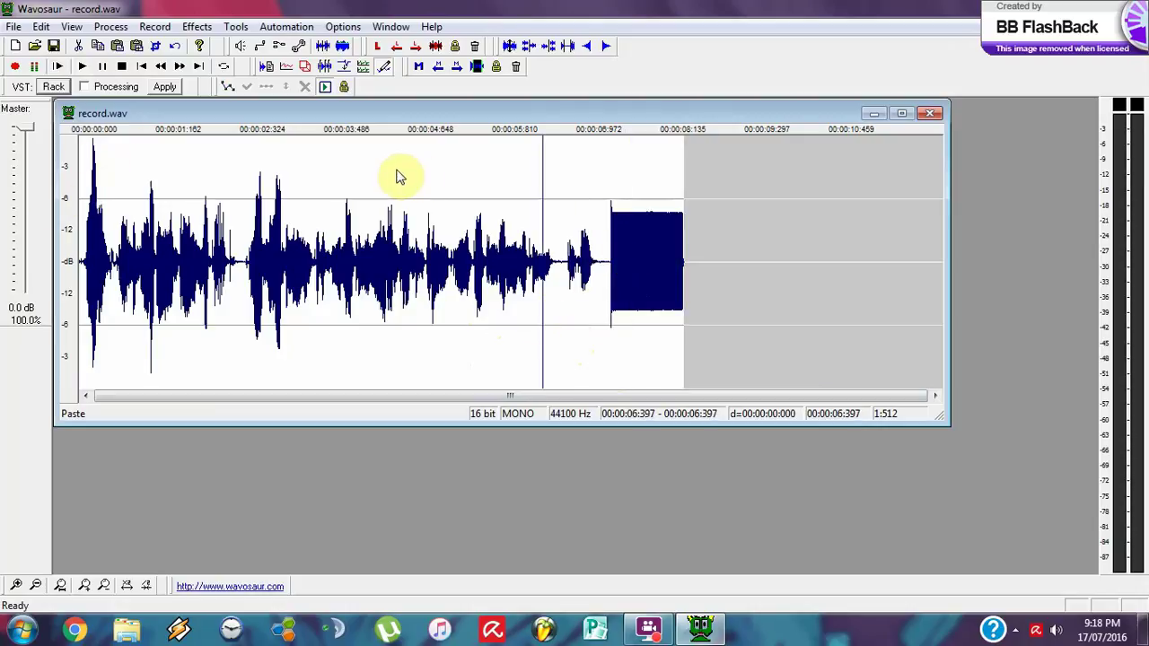
click(396, 171)
click(57, 66)
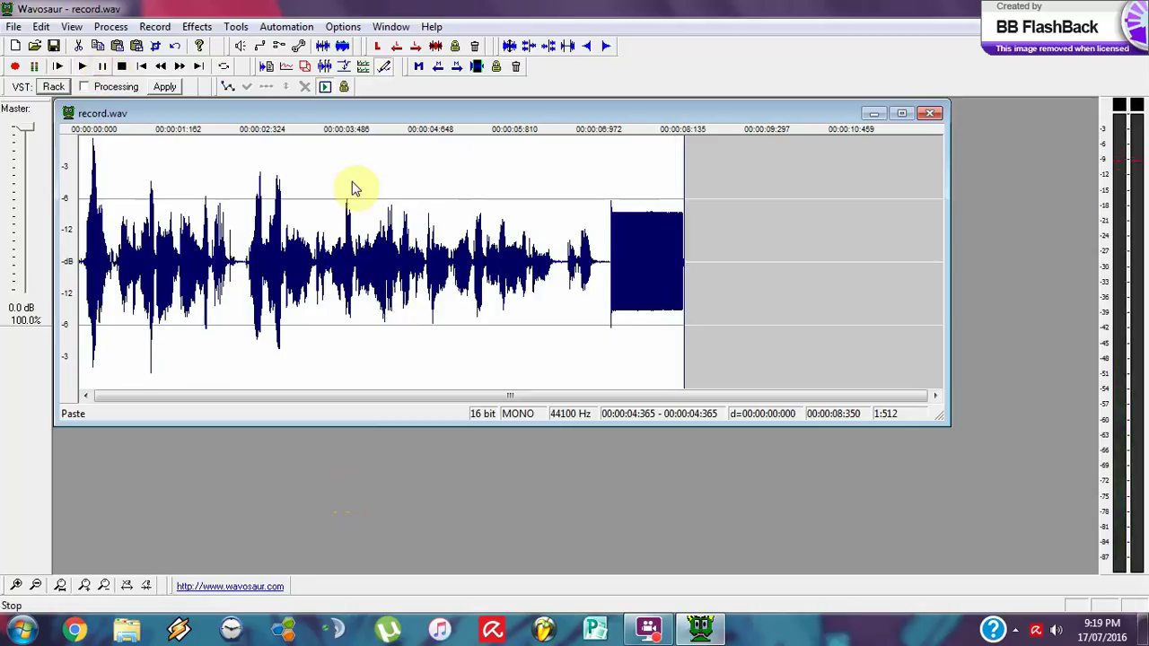
Play the recording from about 6.931 s and examine the pause between the voice and the beep
click(588, 207)
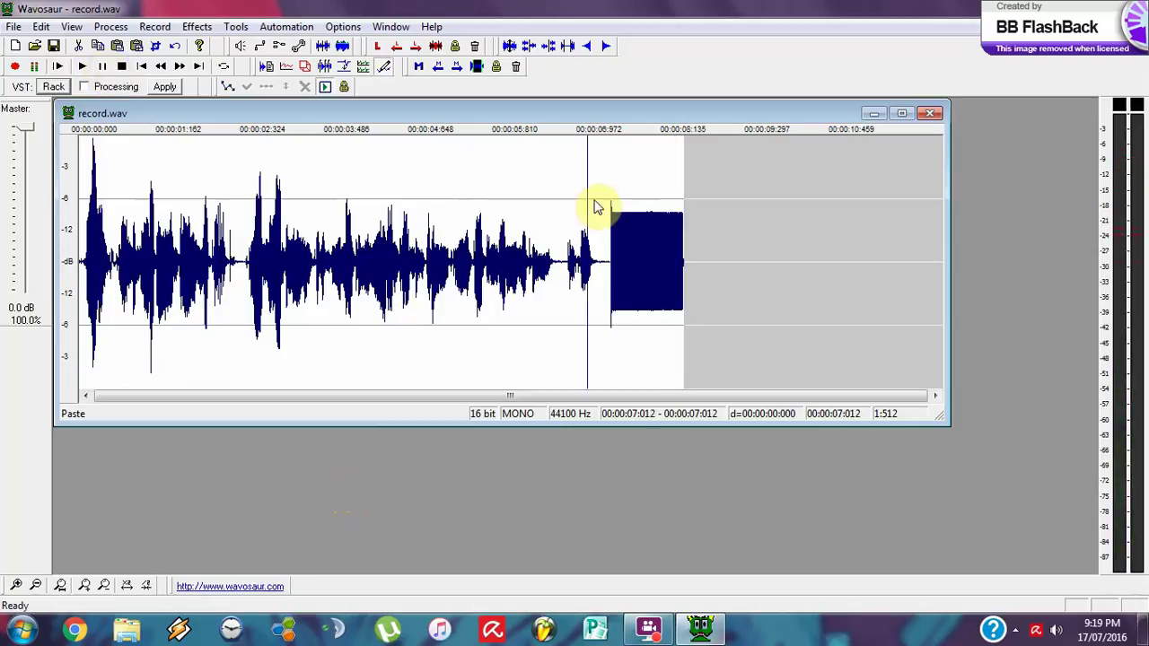
click(595, 200)
click(593, 195)
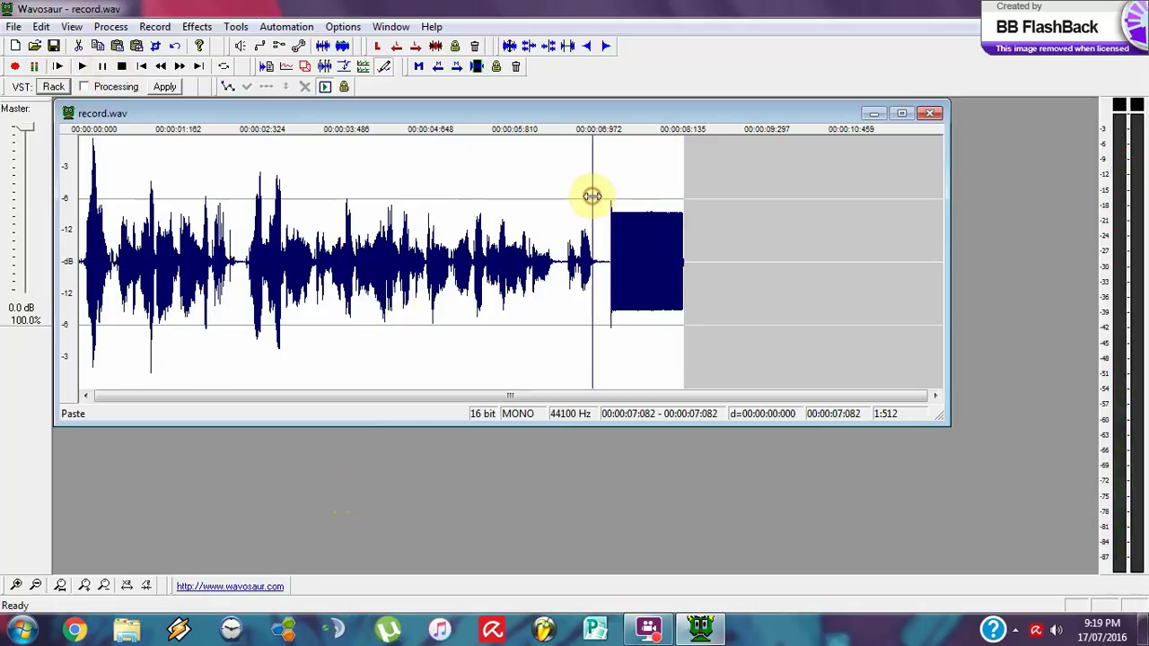
click(585, 195)
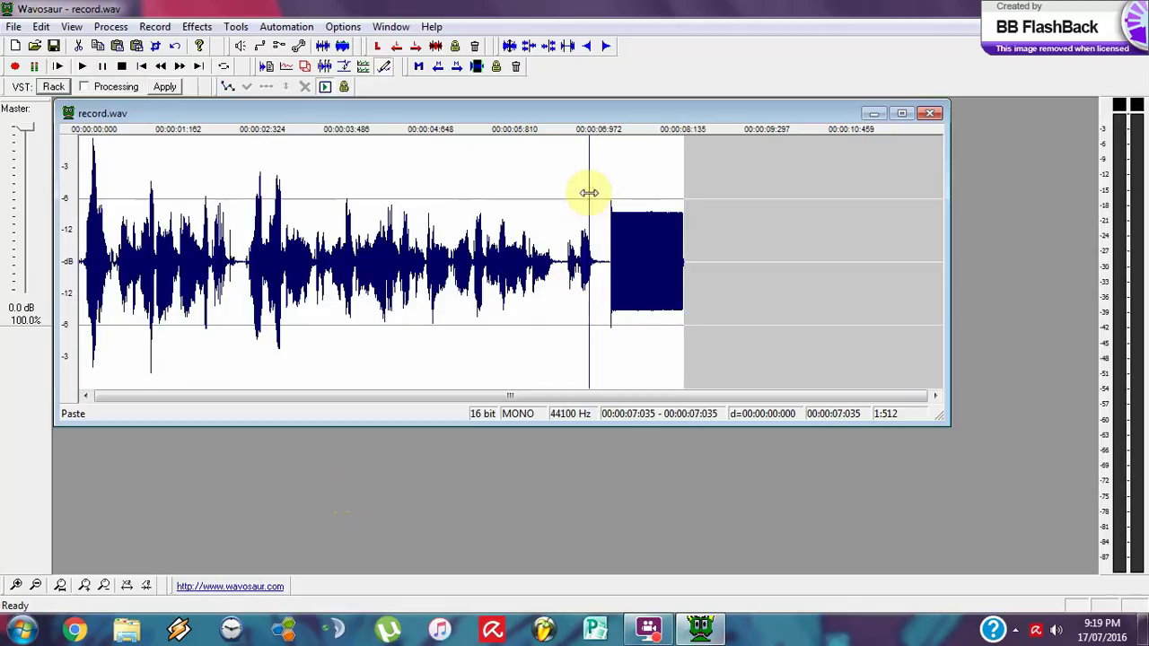
click(583, 193)
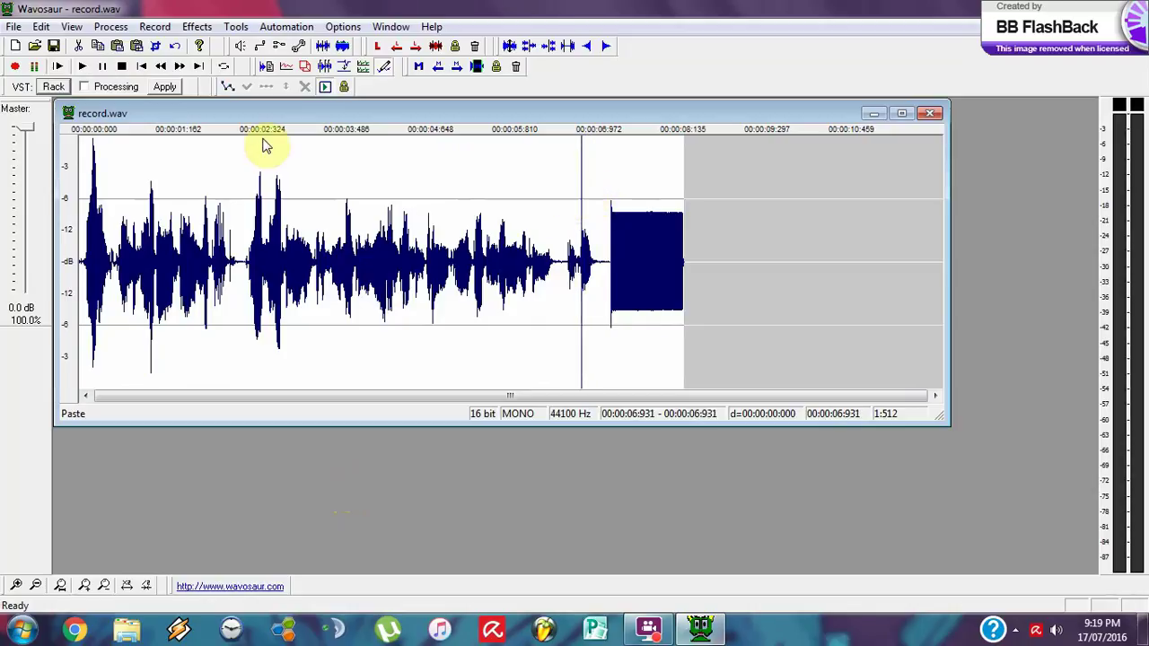
click(81, 66)
click(99, 68)
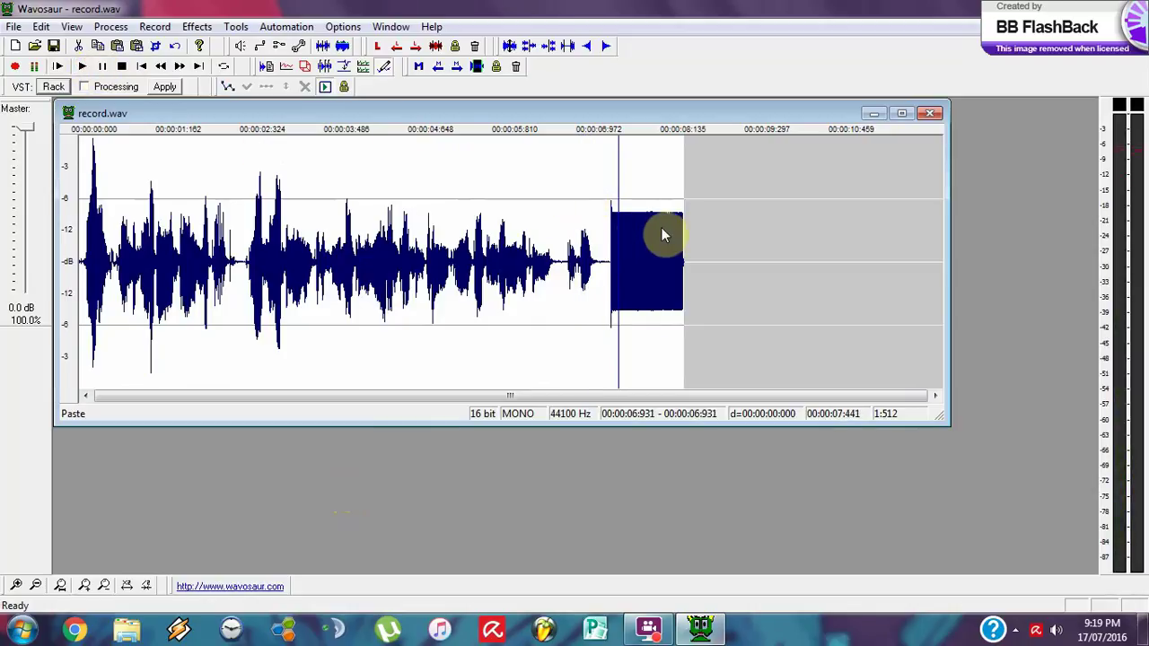
drag(589, 197, 594, 196)
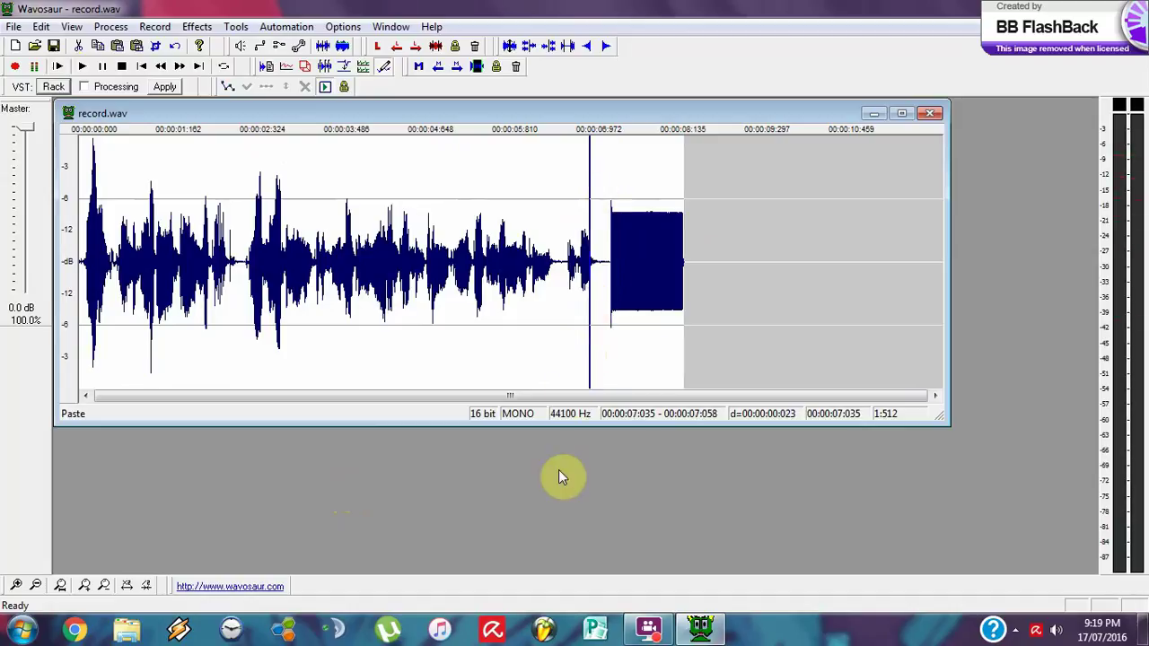
click(564, 346)
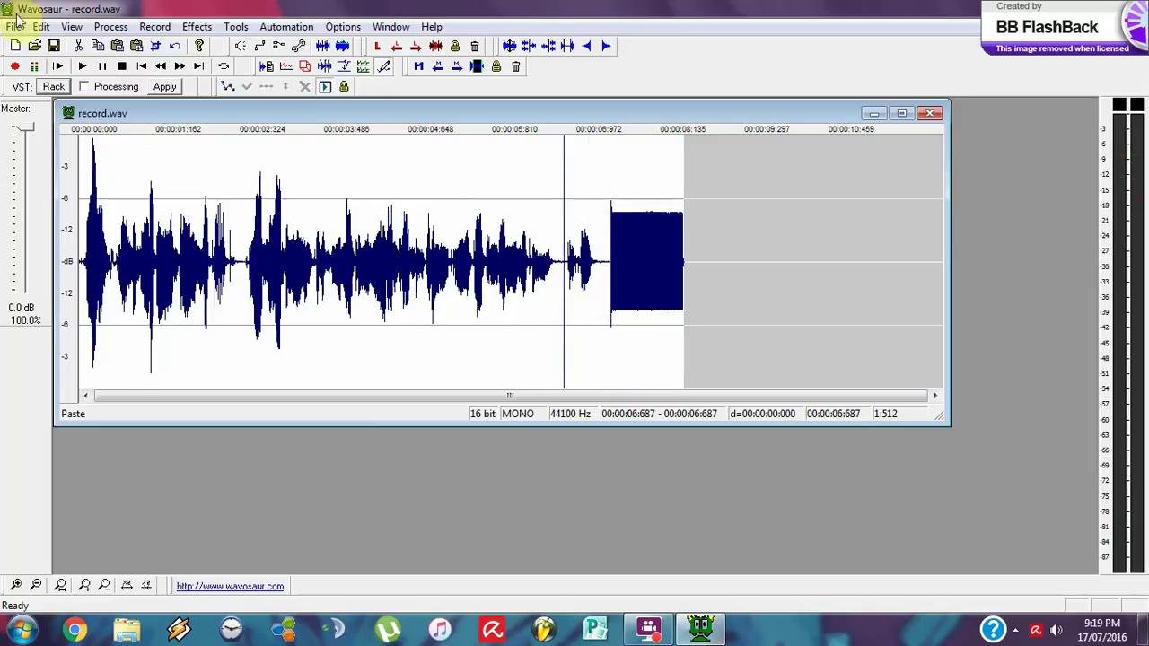
Save the recording on the Desktop as a Wav file named Voicemail Message, and close it
click(16, 23)
click(42, 26)
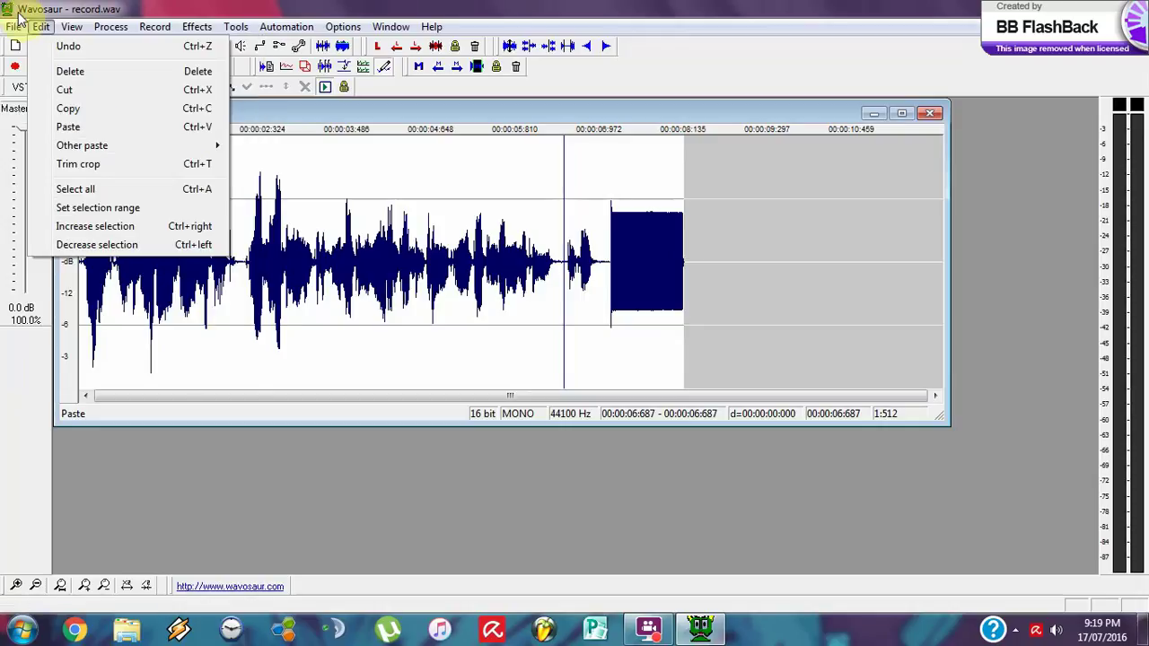
mouse_move(16, 27)
click(208, 86)
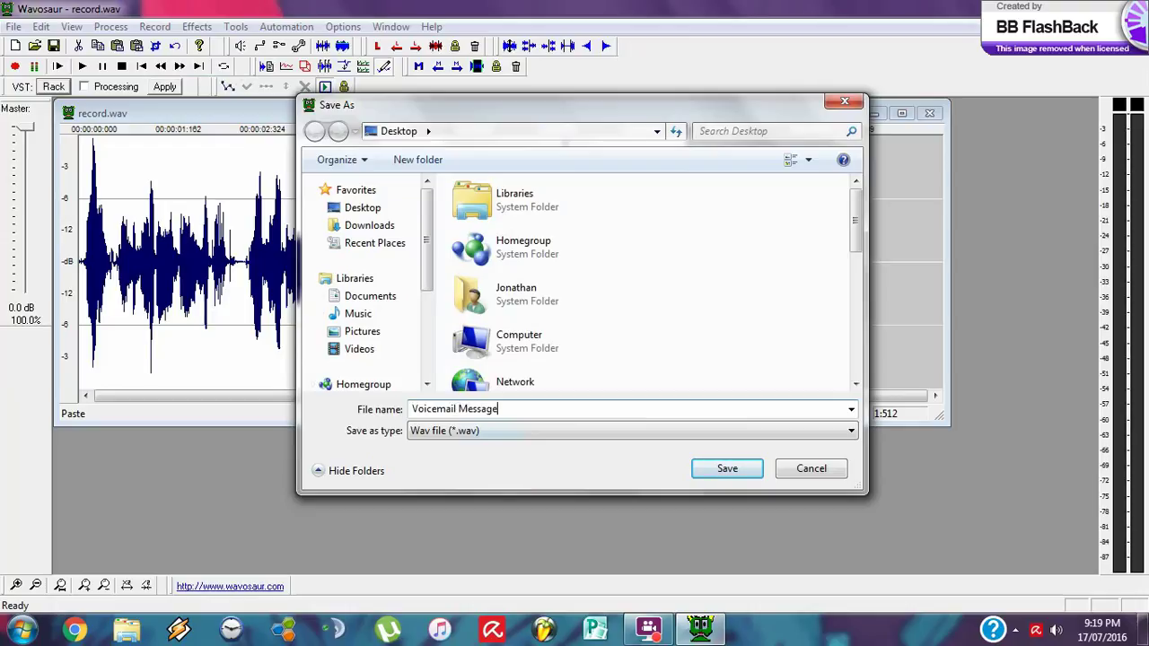
click(533, 421)
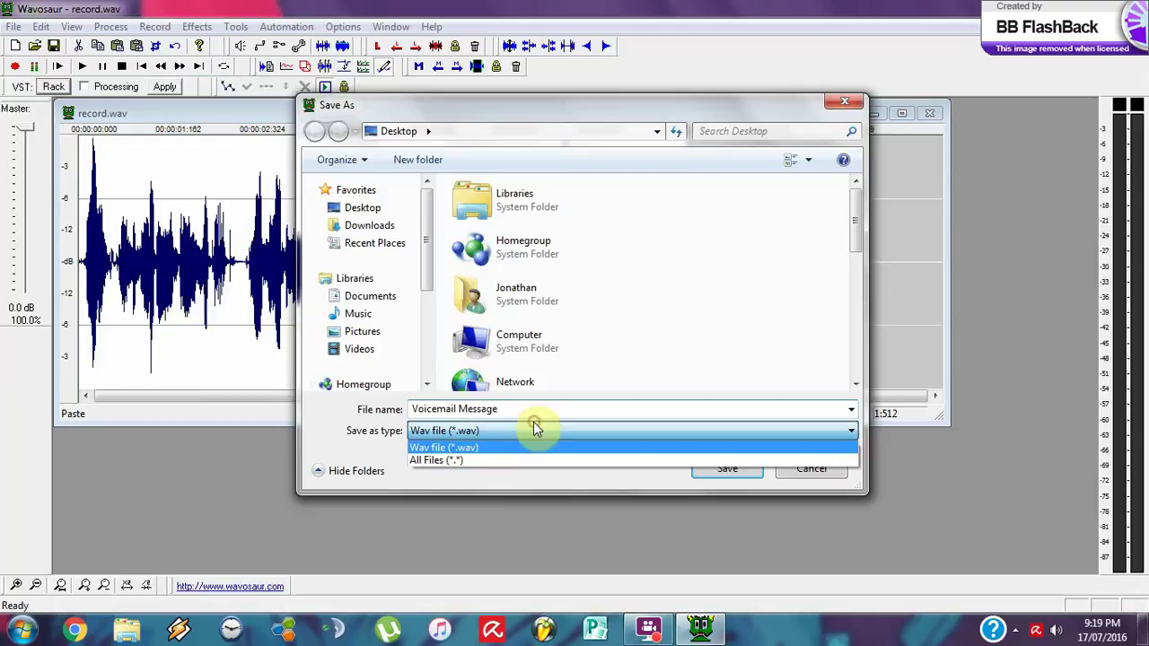
click(493, 448)
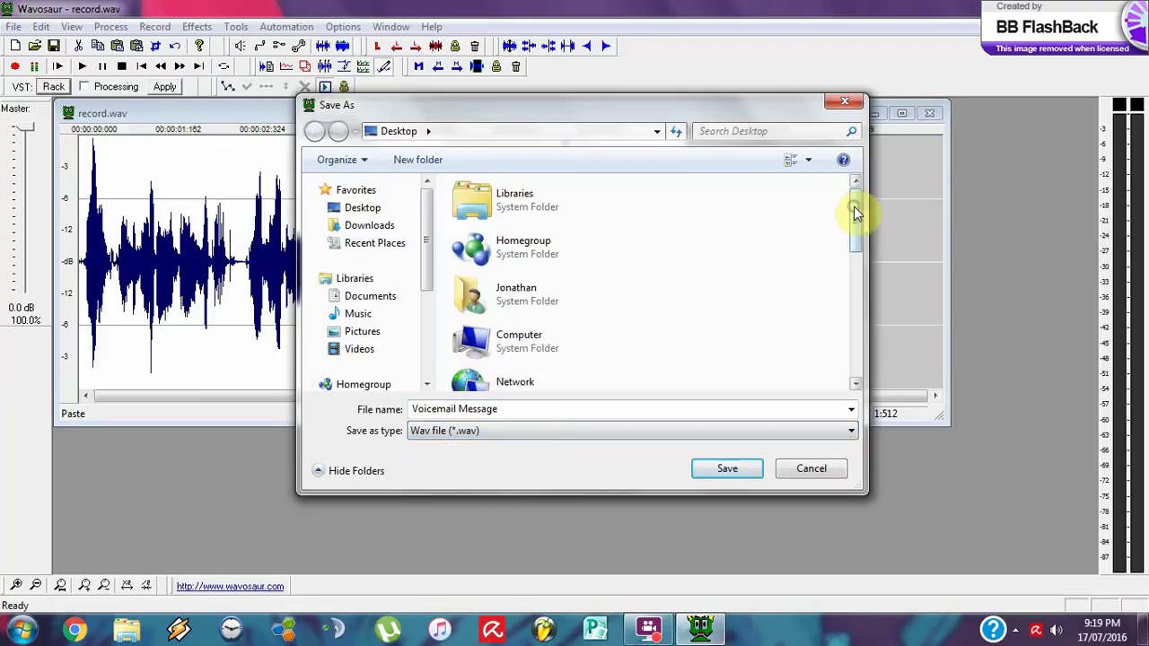
mouse_move(854, 213)
mouse_down()
mouse_move(849, 343)
mouse_move(859, 205)
mouse_up()
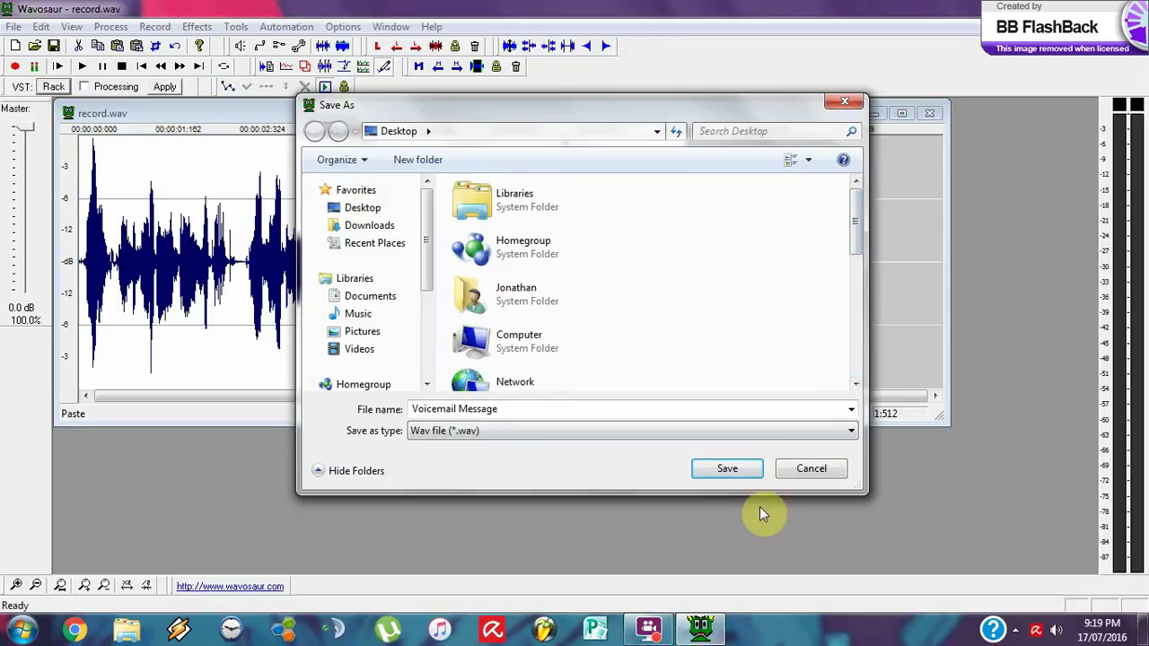
click(727, 469)
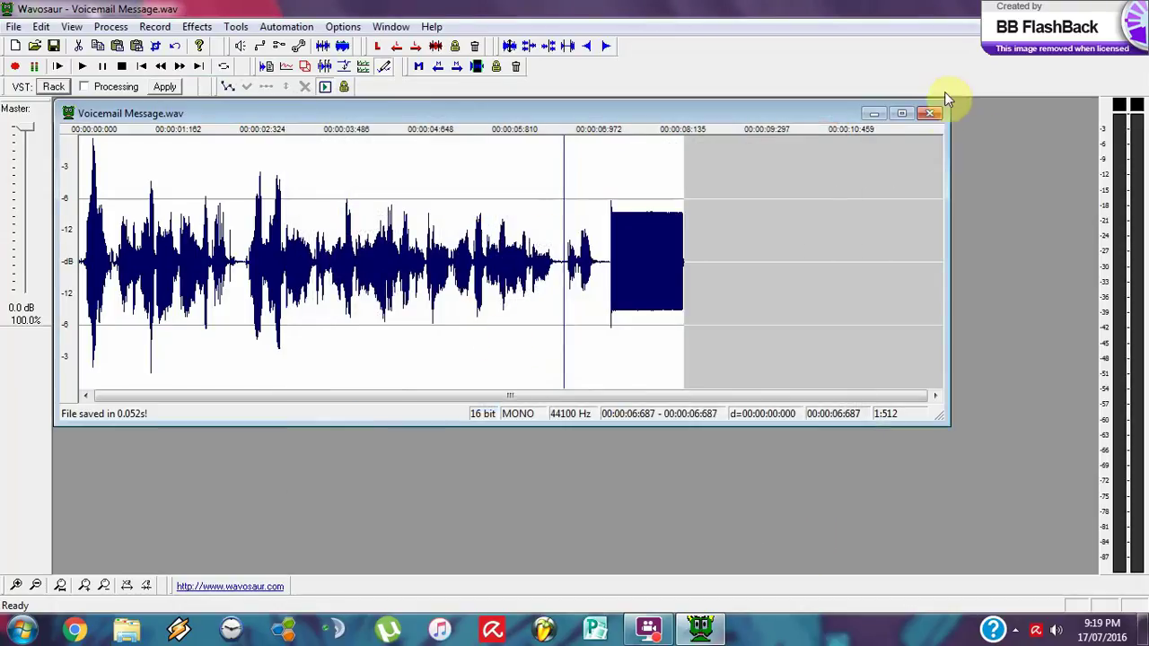
click(935, 113)
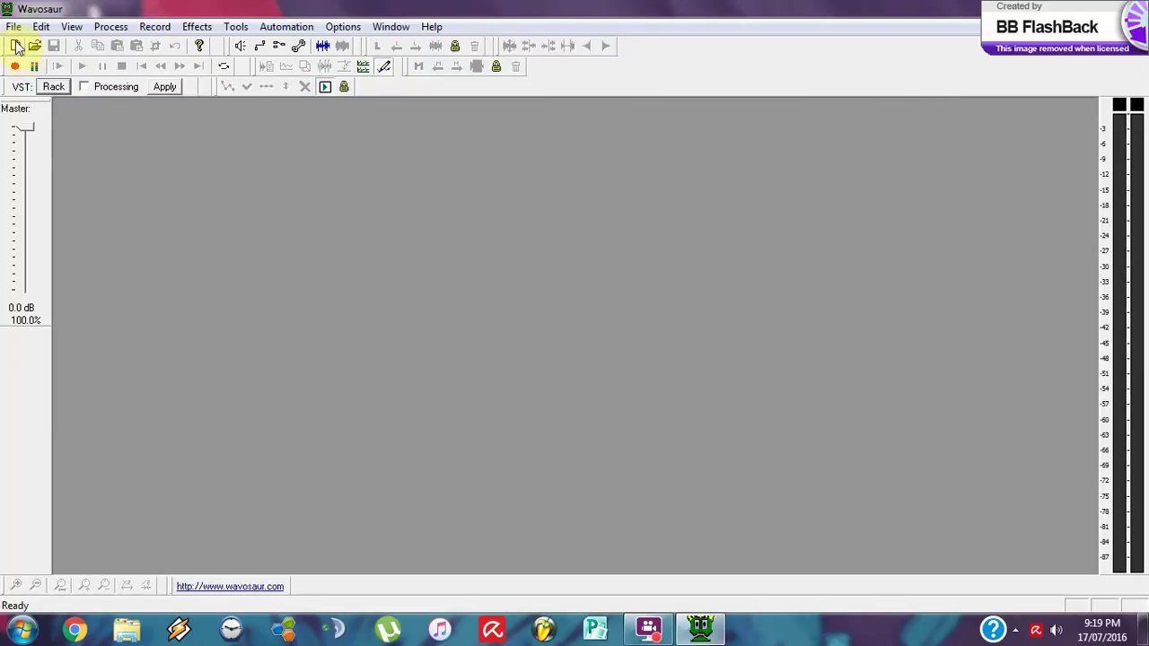
Open 242913__reitanna__my-music-box from the Desktop and play its first few seconds
click(13, 26)
click(57, 67)
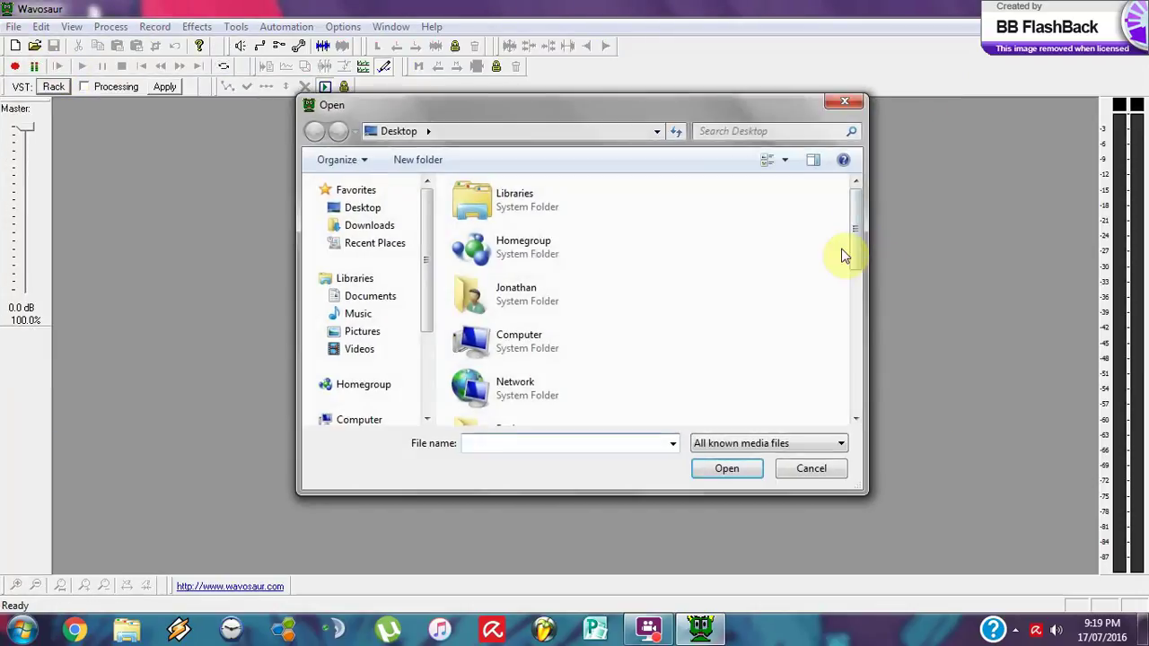
drag(857, 223, 880, 386)
click(608, 351)
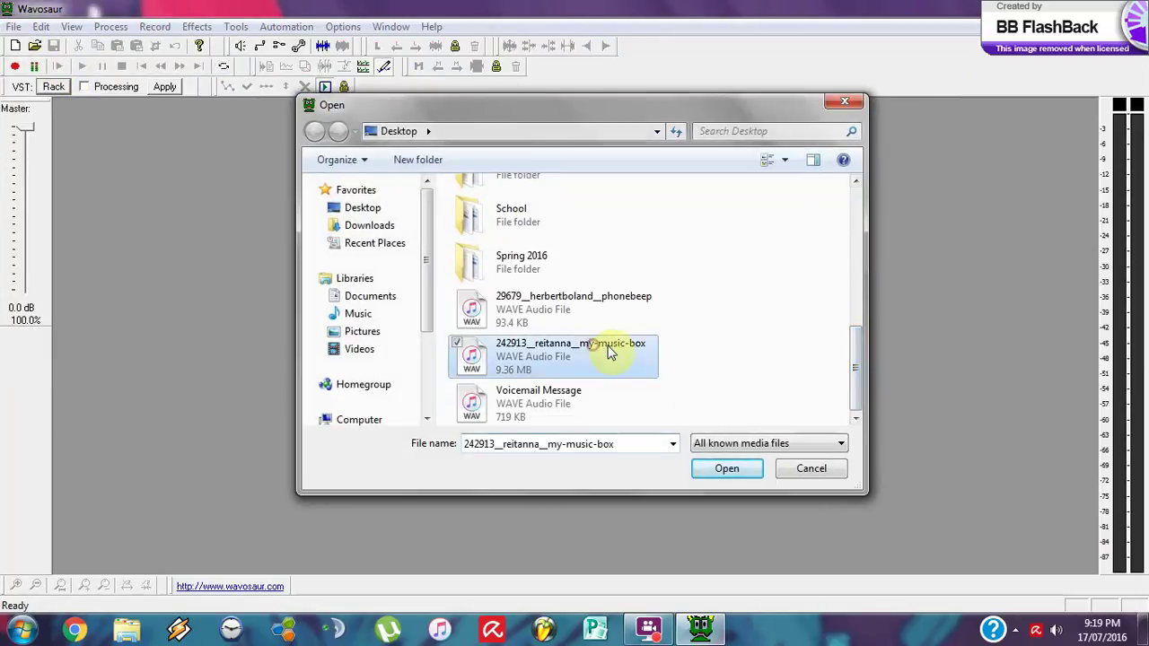
click(727, 469)
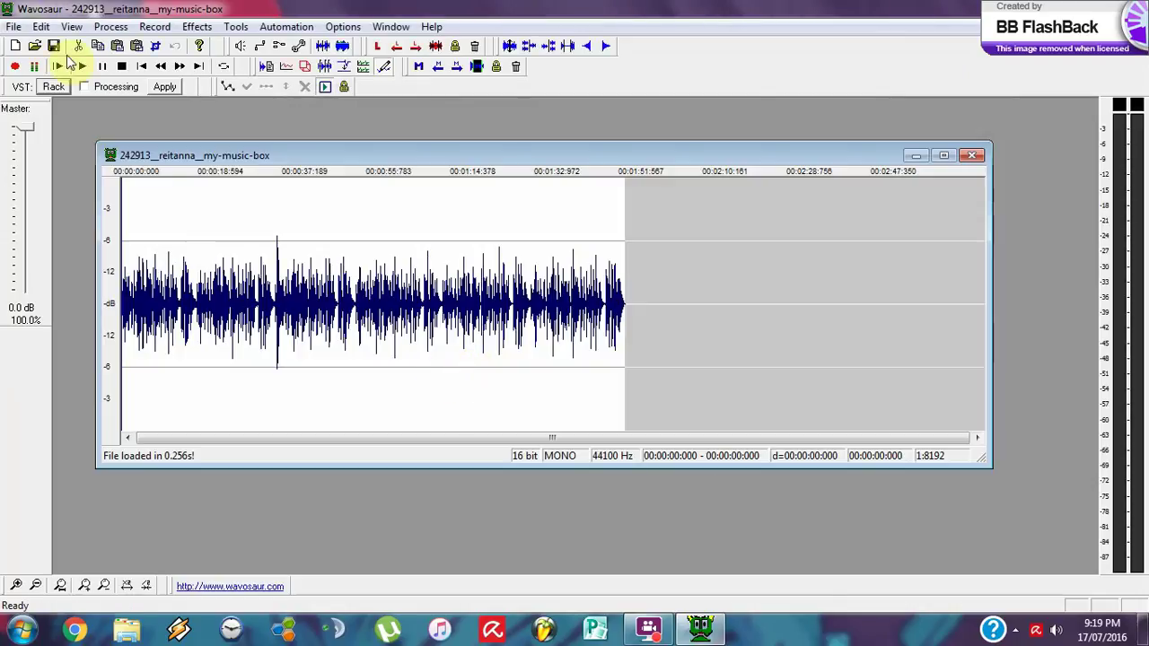
click(82, 67)
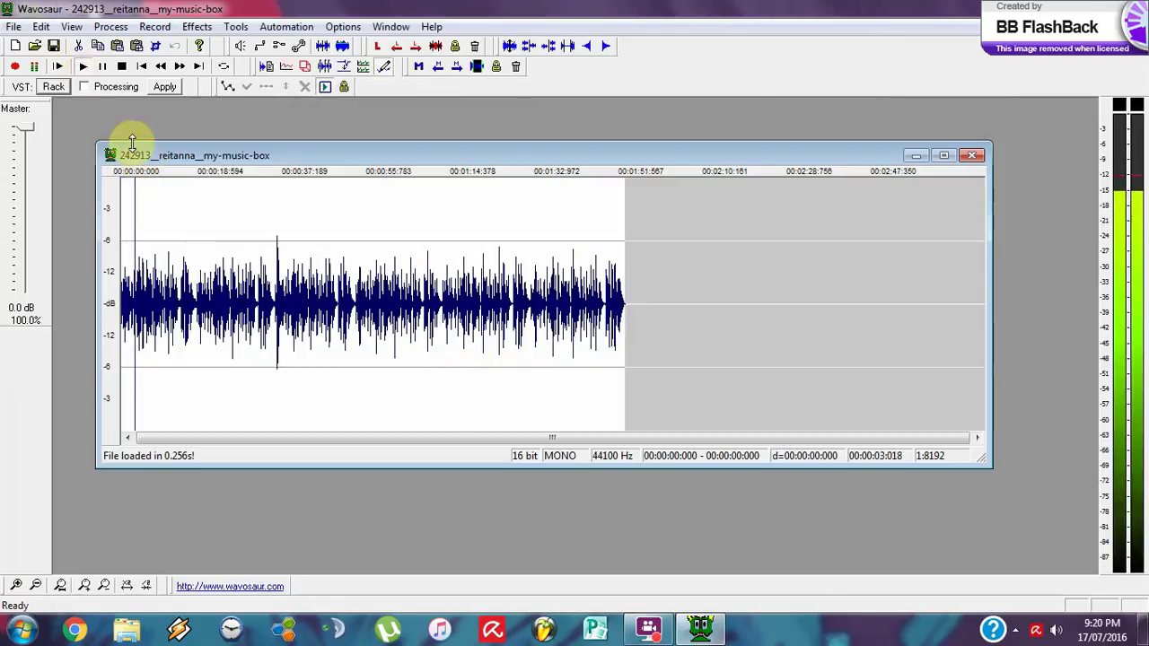
click(122, 66)
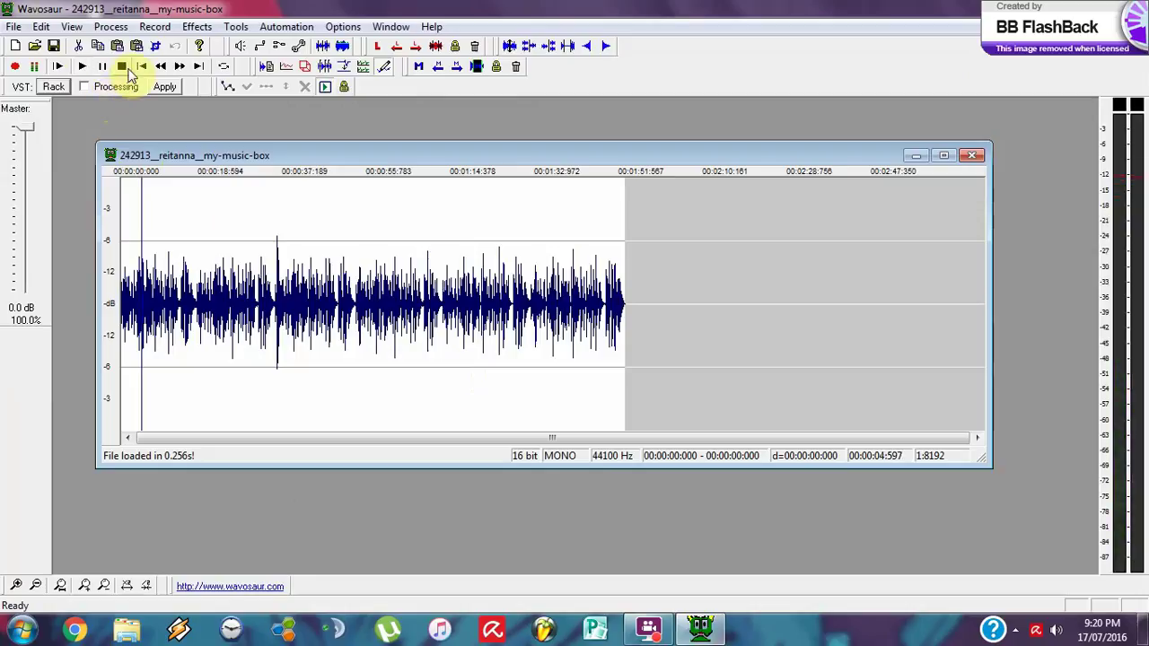
Examine the beginning of the music waveform around 7 seconds to find where to trim it to the voicemail's length
drag(141, 235, 146, 226)
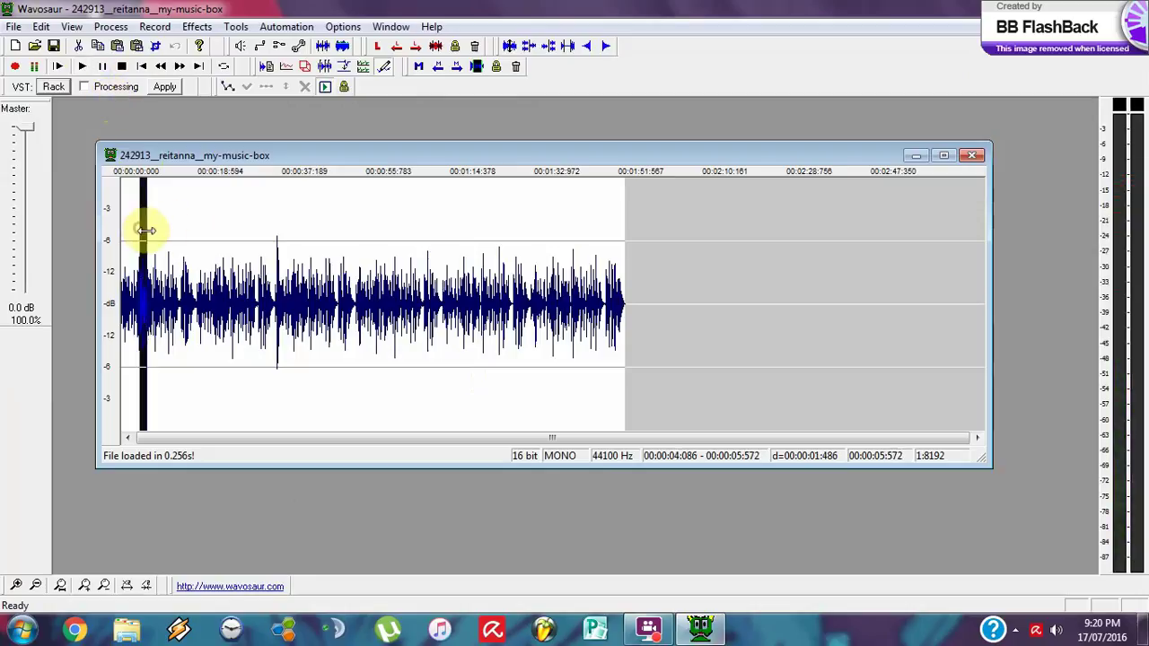
click(210, 237)
click(174, 231)
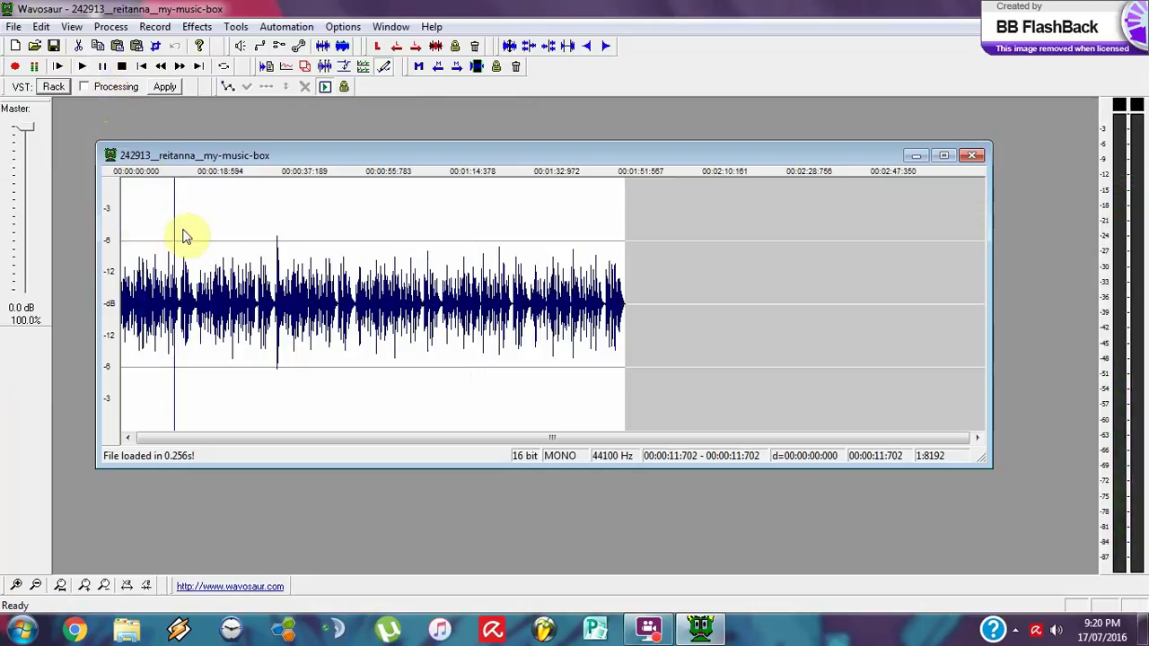
click(166, 227)
click(162, 229)
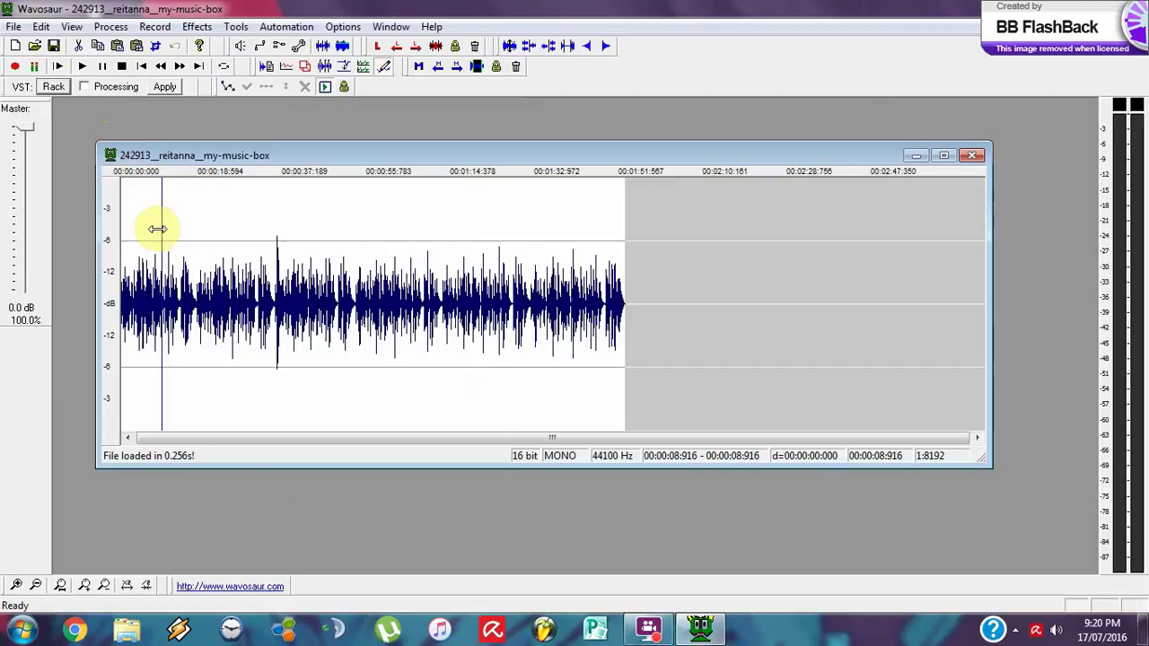
click(154, 231)
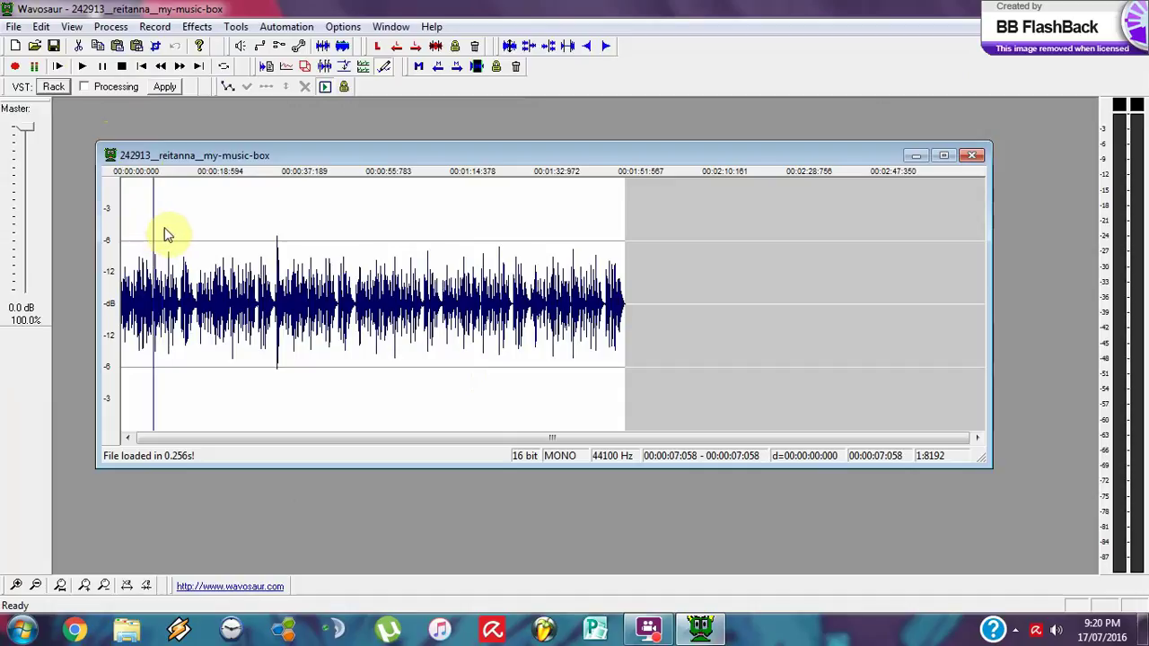
click(166, 228)
click(154, 232)
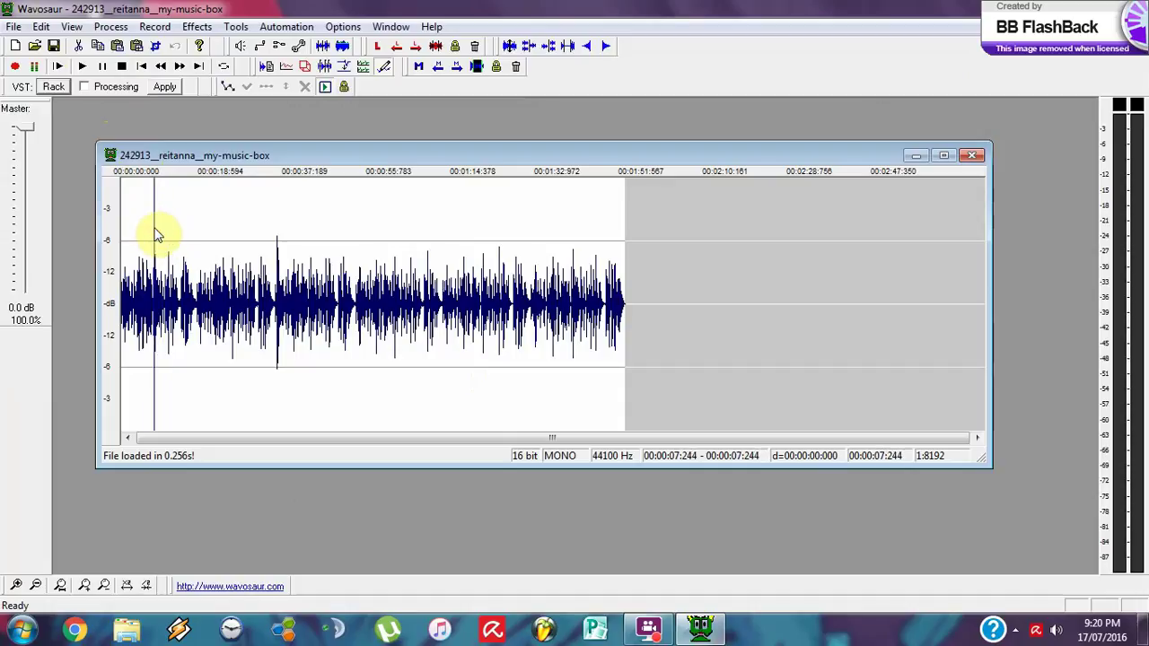
drag(155, 232, 153, 227)
click(166, 228)
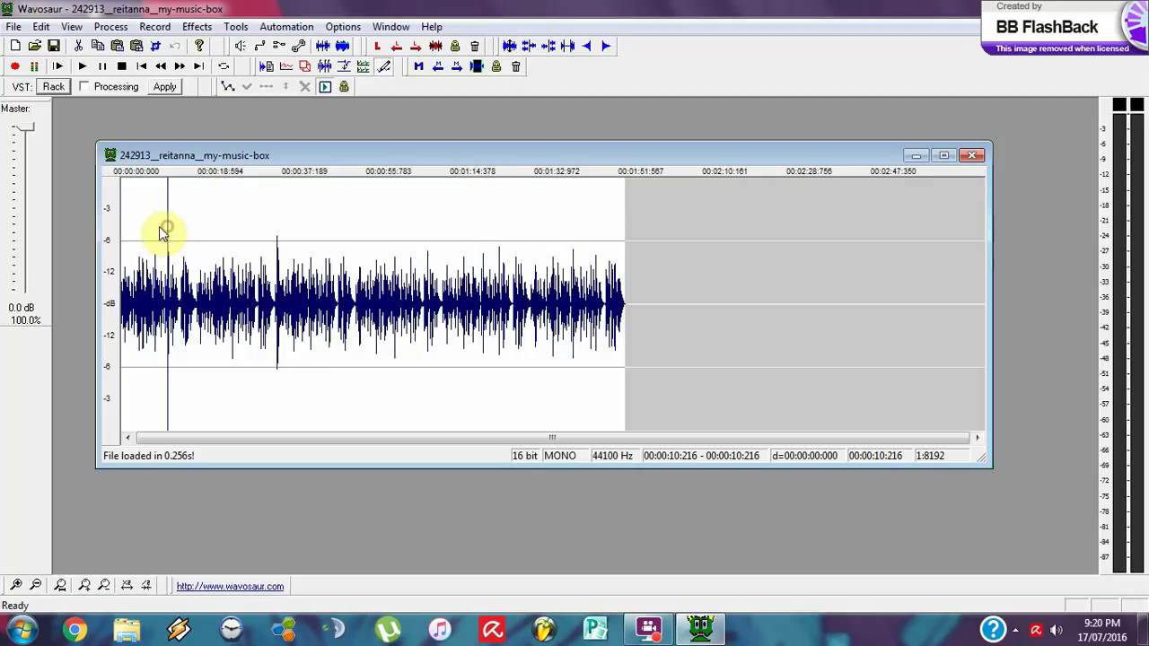
click(156, 231)
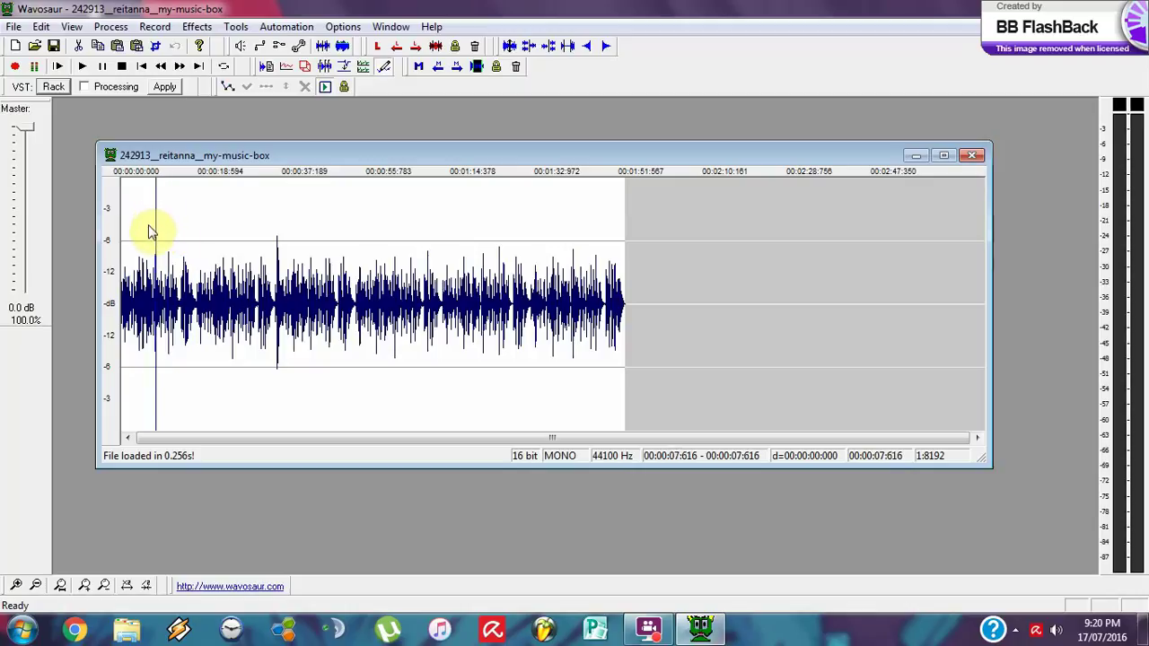
click(149, 230)
click(154, 229)
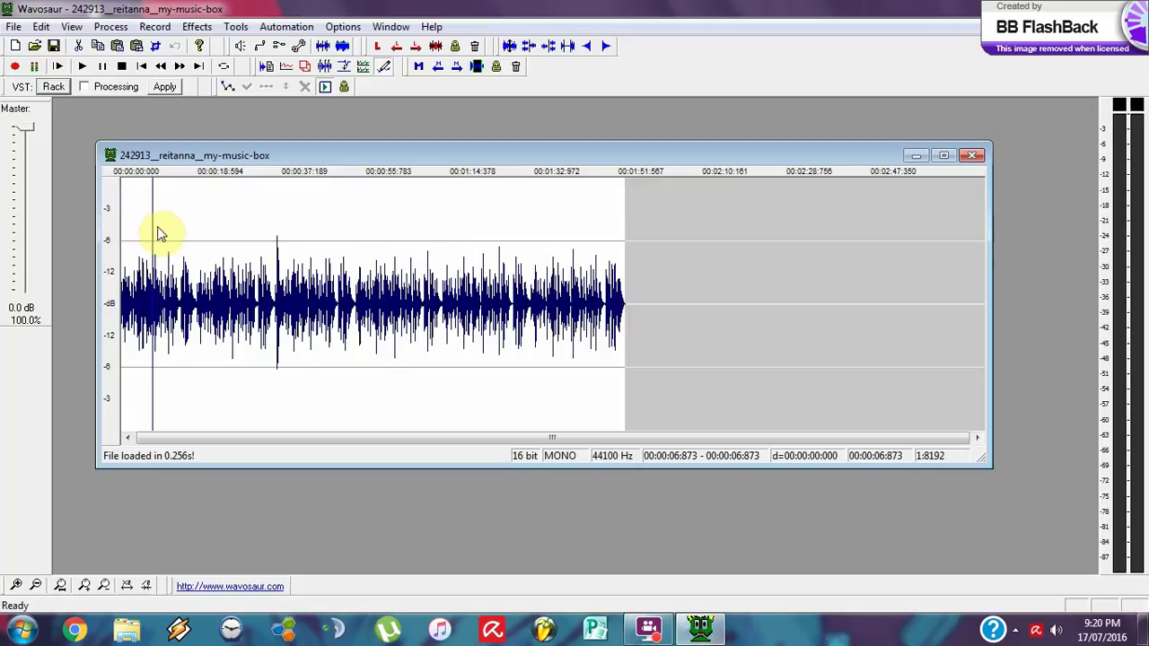
click(158, 226)
click(153, 227)
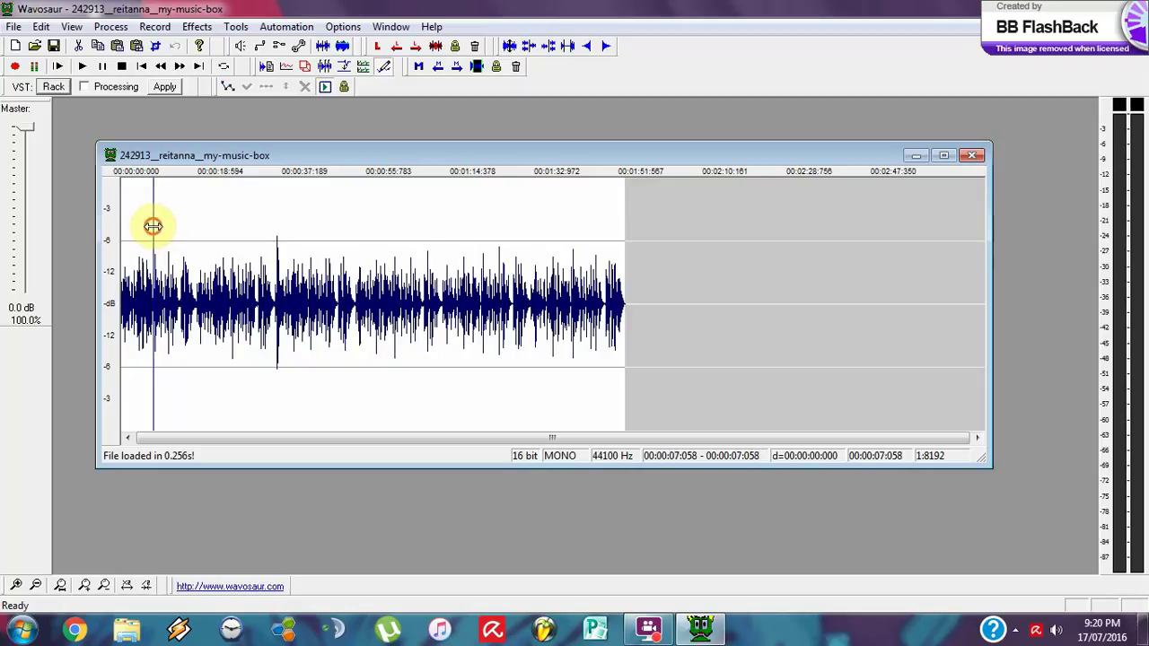
click(169, 226)
click(144, 226)
click(157, 226)
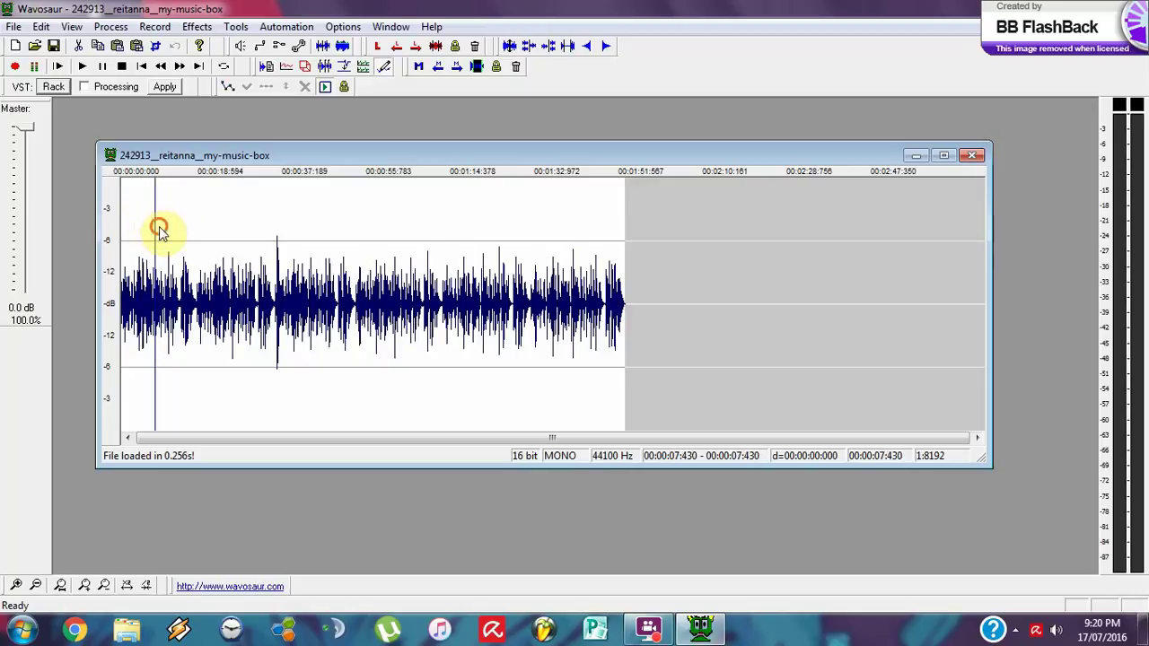
click(160, 234)
click(153, 226)
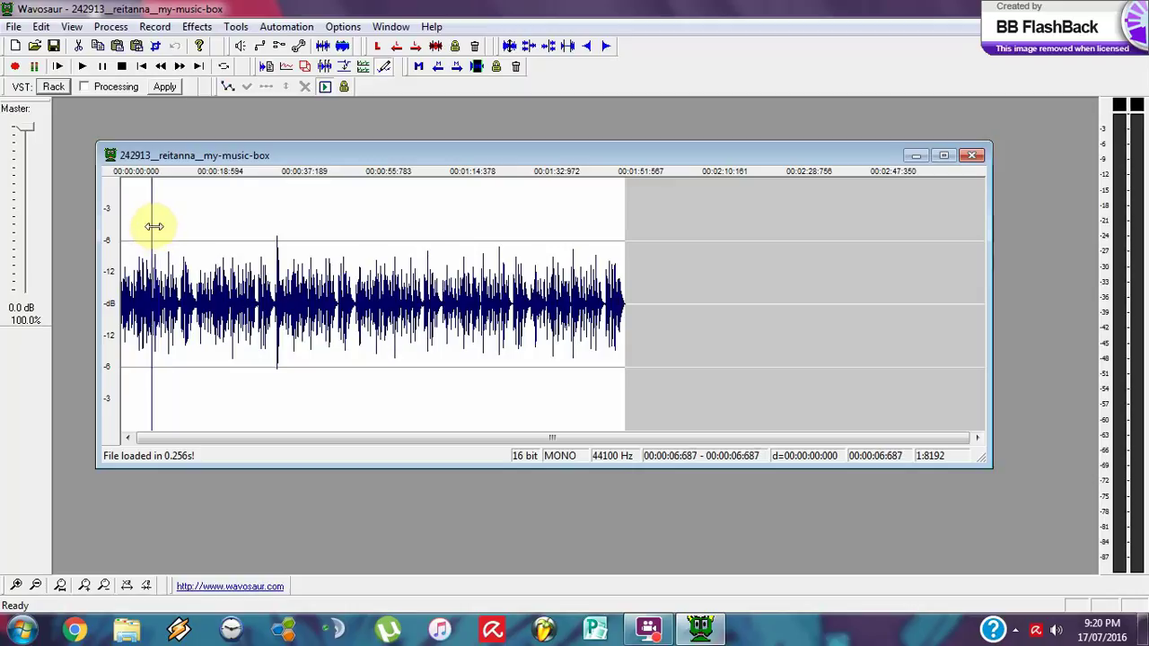
click(156, 233)
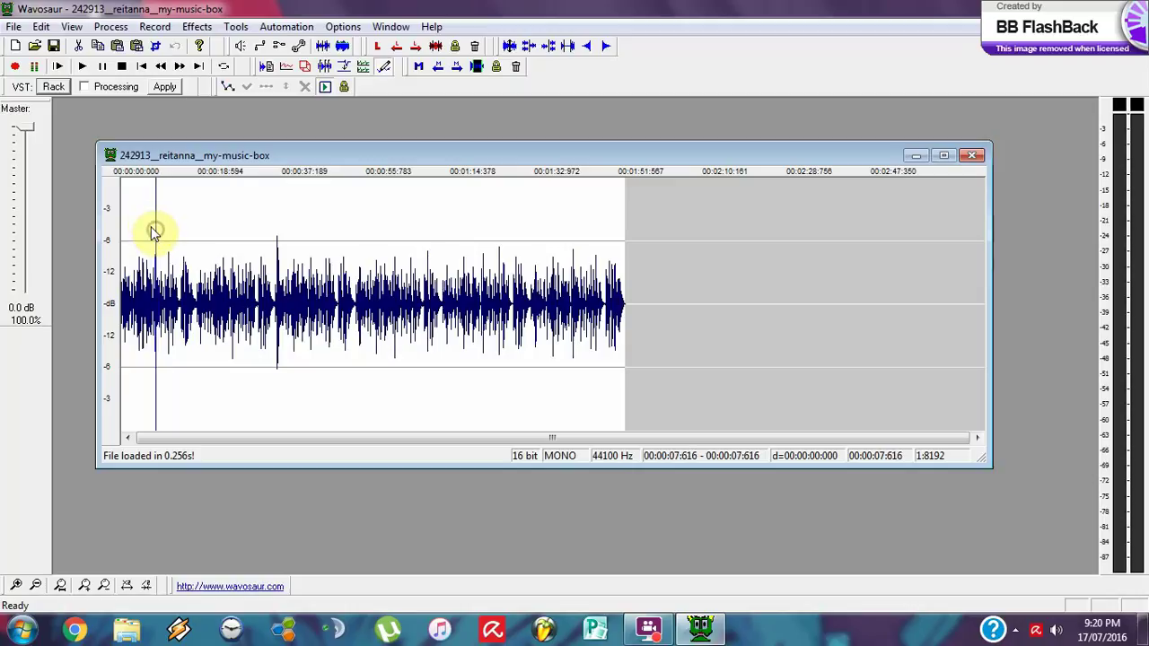
click(151, 232)
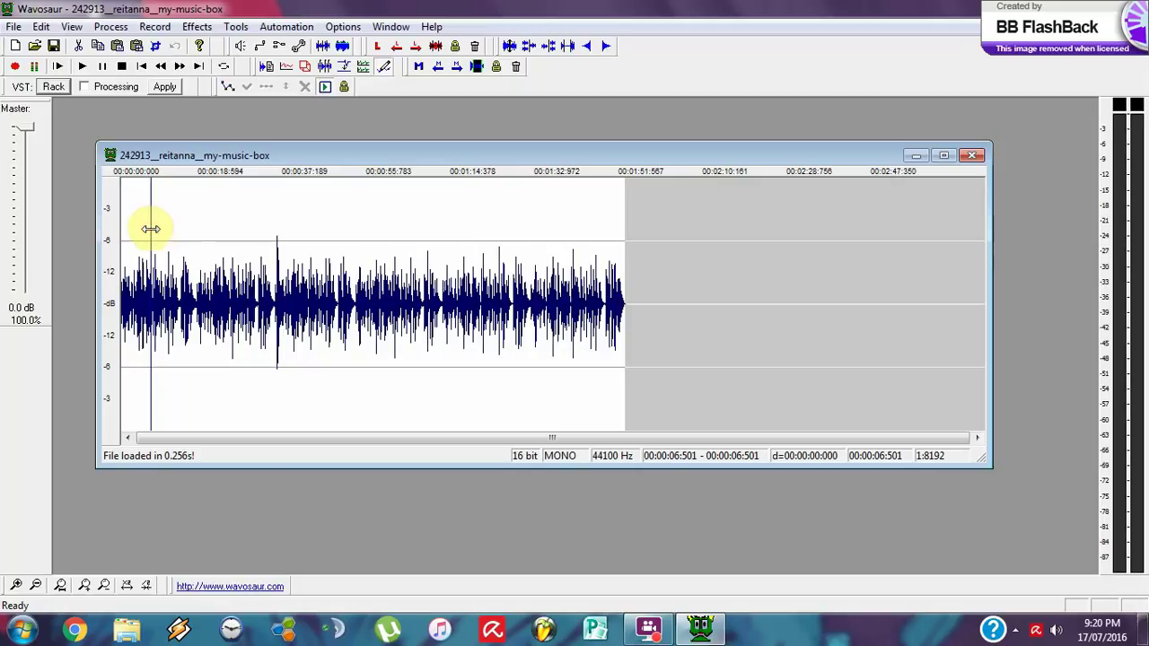
mouse_move(156, 226)
mouse_down()
mouse_move(200, 231)
mouse_move(159, 243)
mouse_move(152, 230)
mouse_move(170, 231)
mouse_up()
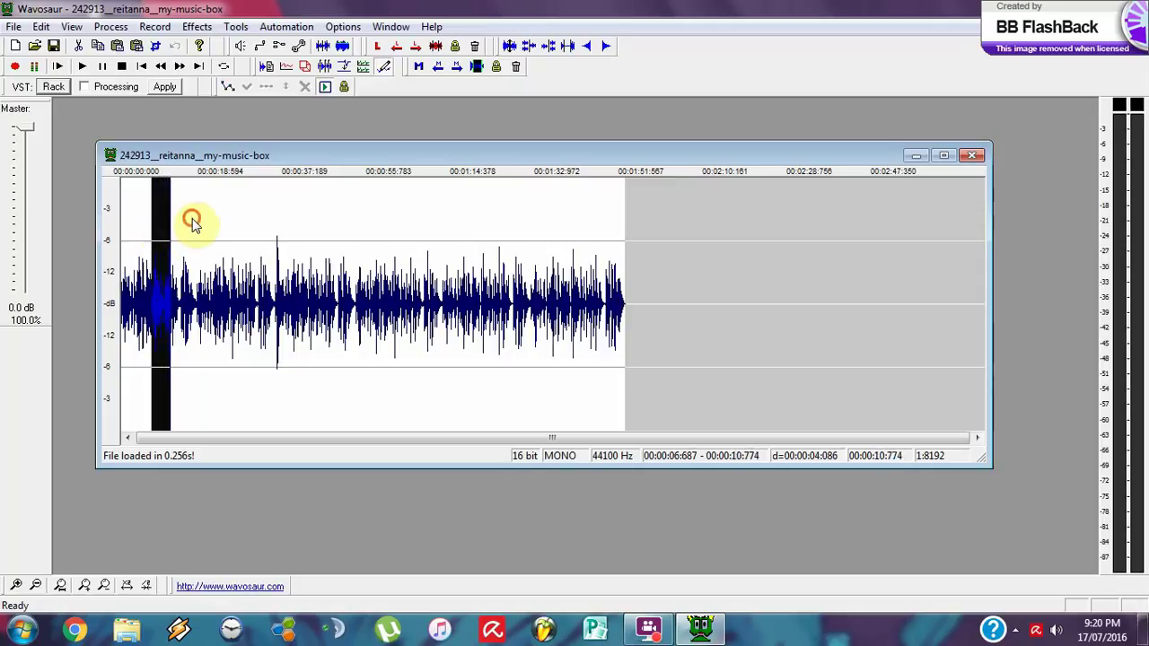
click(192, 223)
click(151, 226)
click(184, 228)
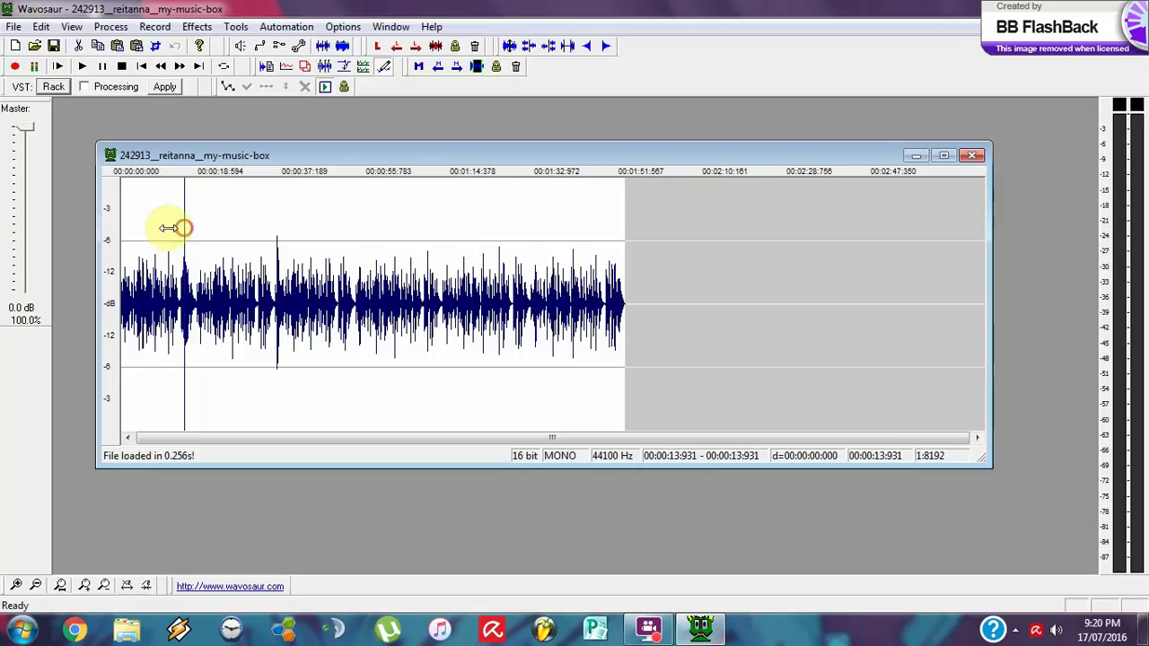
click(143, 228)
click(156, 232)
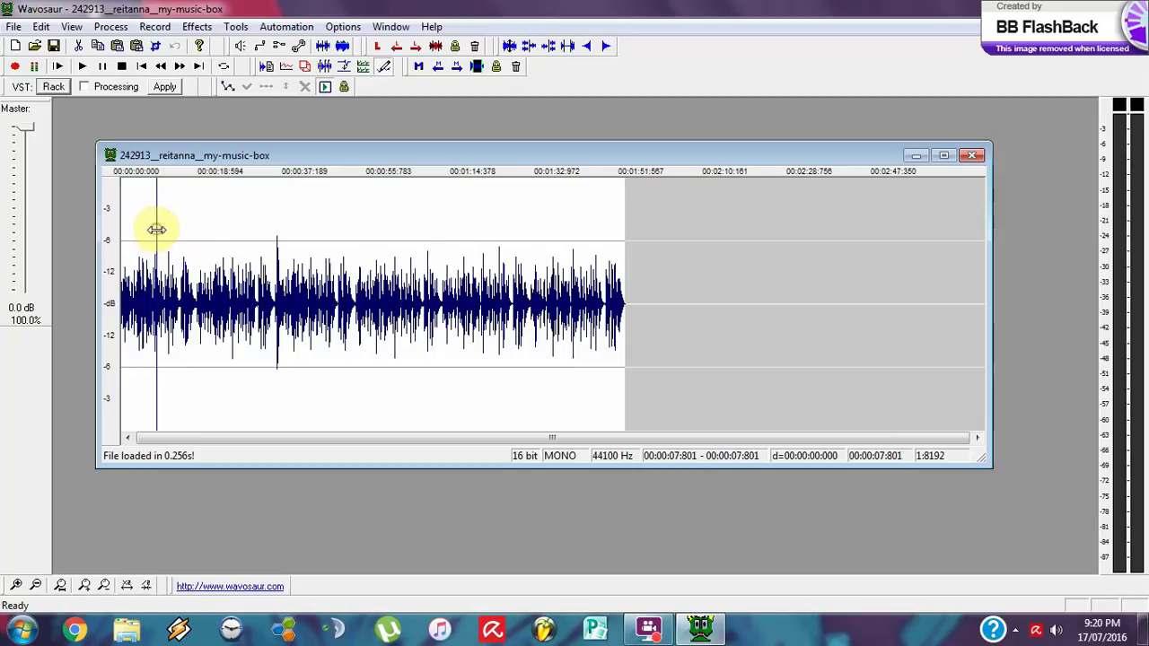
click(151, 231)
Examine the music waveform at a closer scale between about 6.5 and 9 seconds to pin down the cut point
scroll(152, 234, up, 1)
click(203, 233)
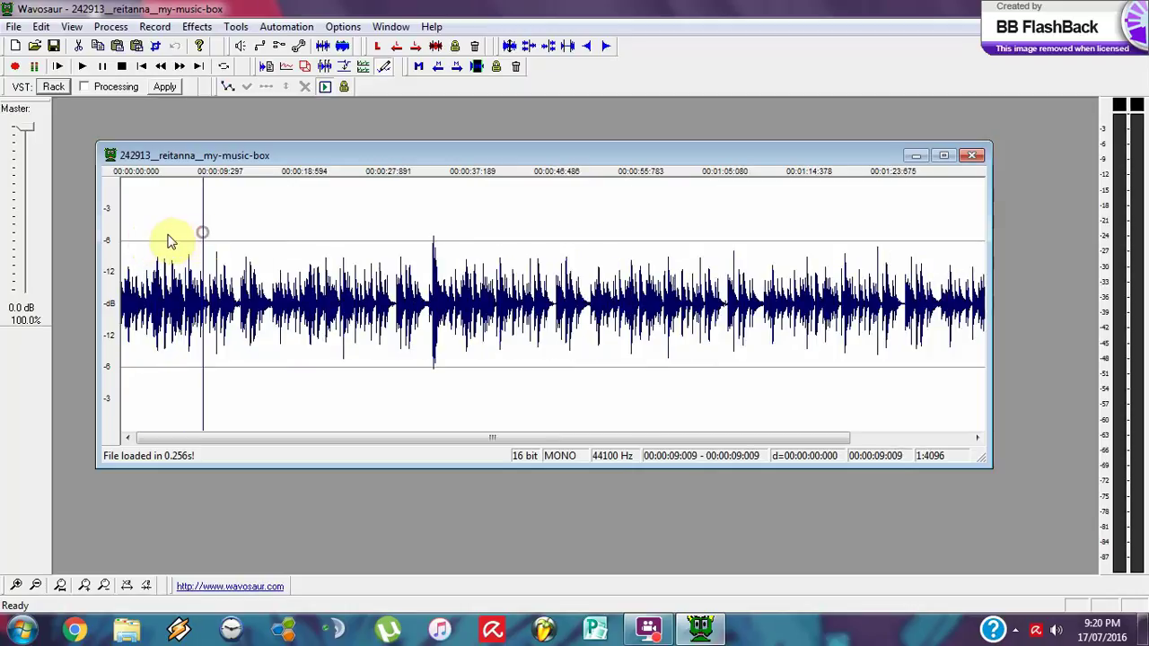
click(164, 233)
click(185, 237)
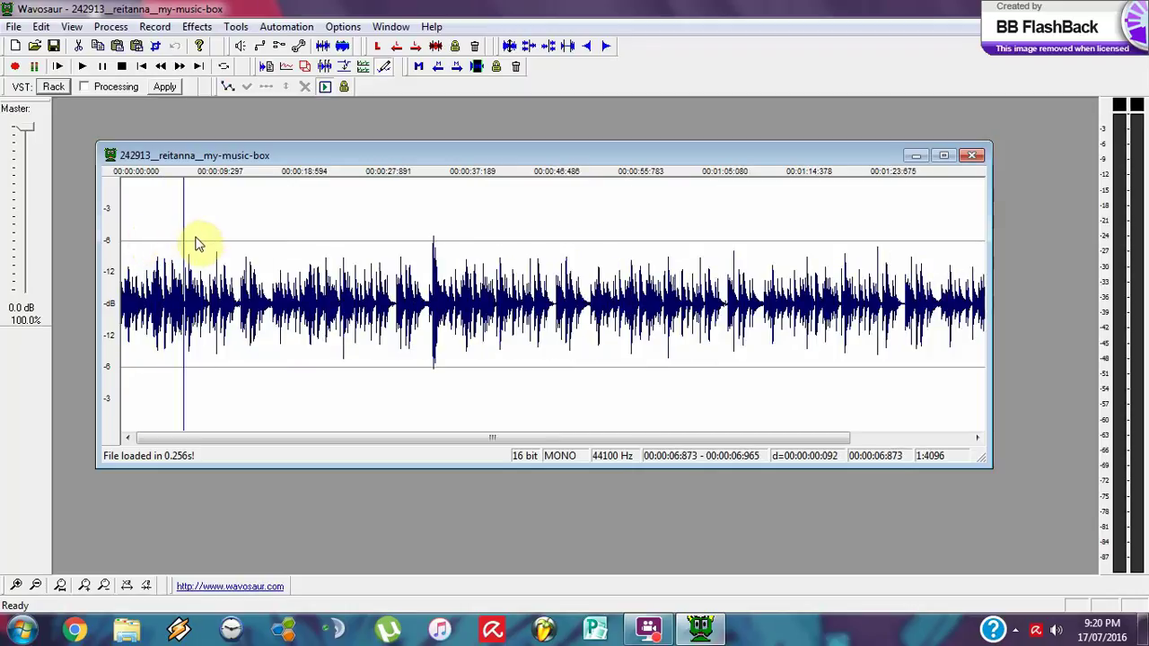
click(196, 236)
click(189, 237)
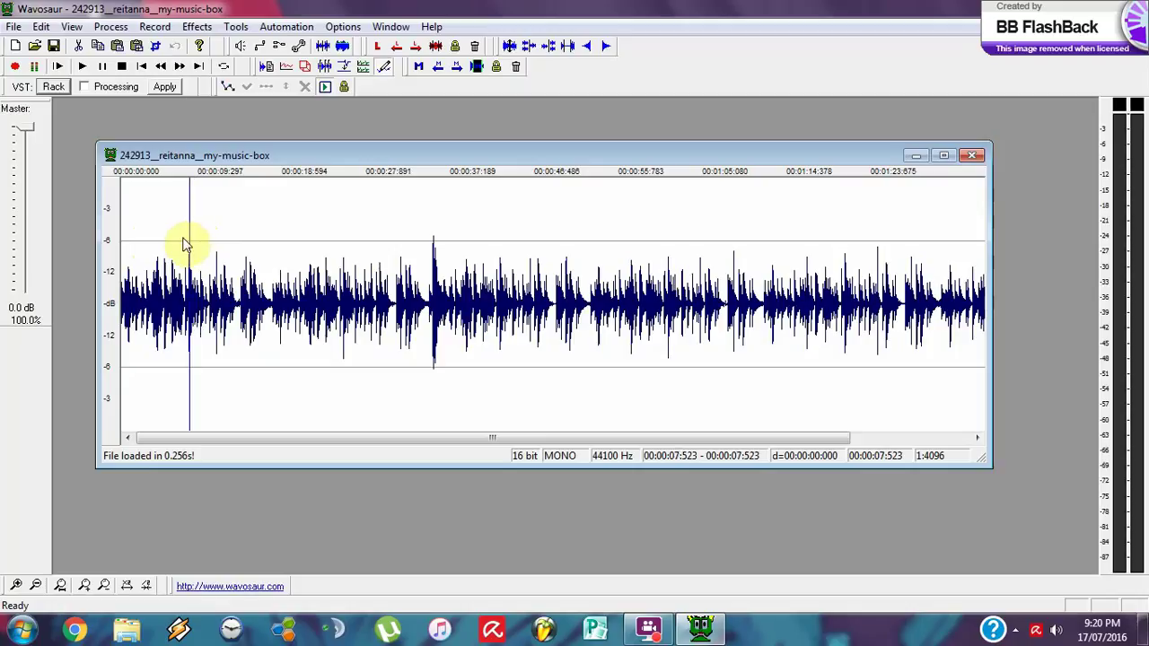
click(183, 237)
click(188, 237)
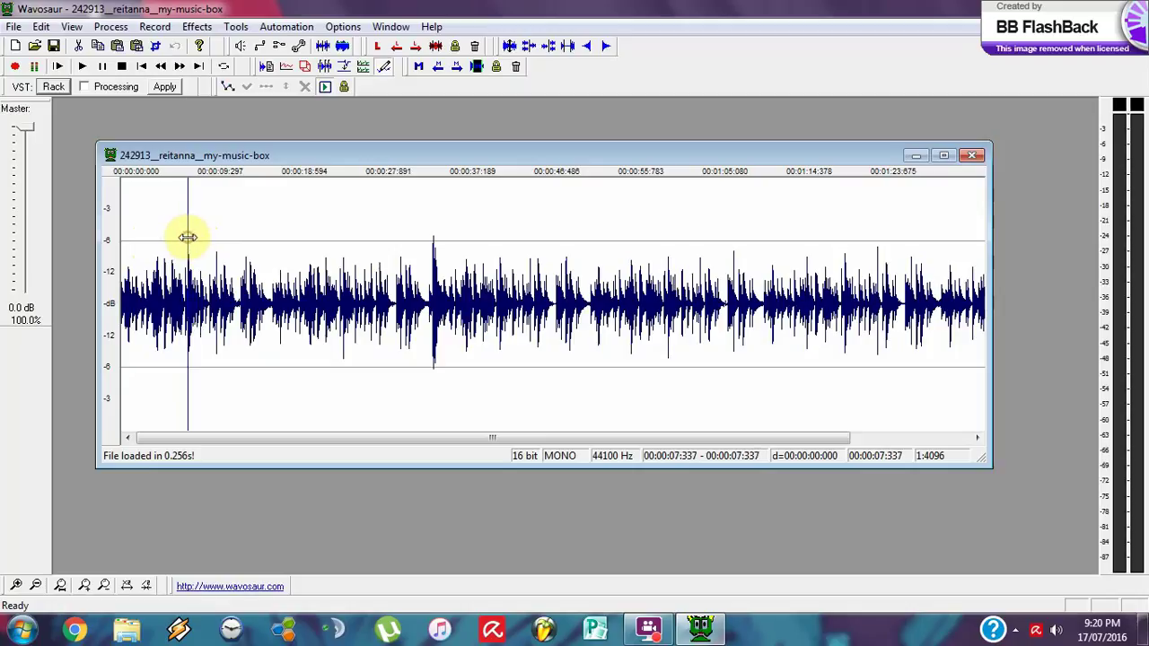
click(183, 238)
click(187, 237)
click(183, 234)
click(188, 235)
click(180, 239)
click(184, 238)
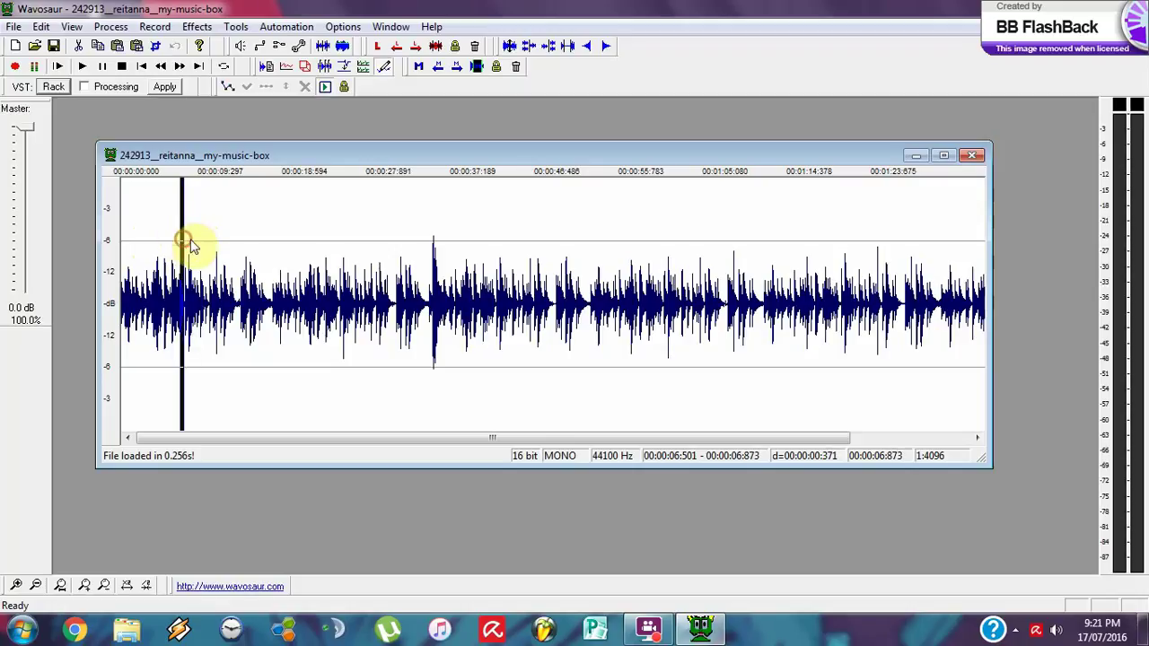
click(191, 238)
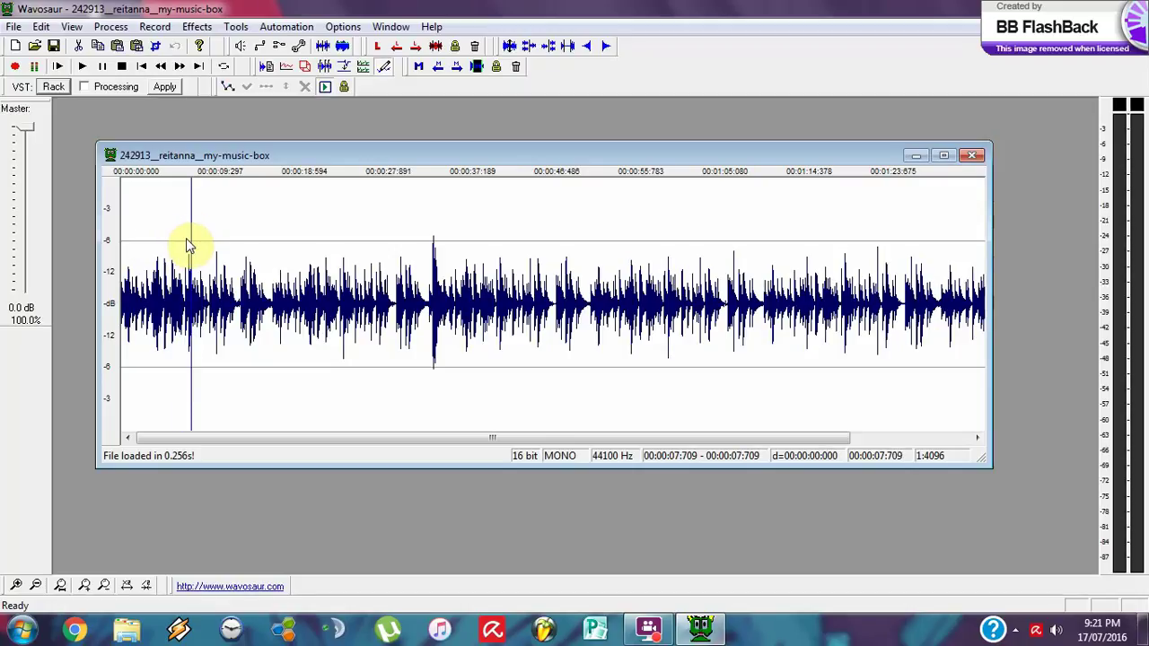
Delete all the music after about 7.151 s and play the trimmed clip
click(186, 239)
drag(186, 239, 1024, 330)
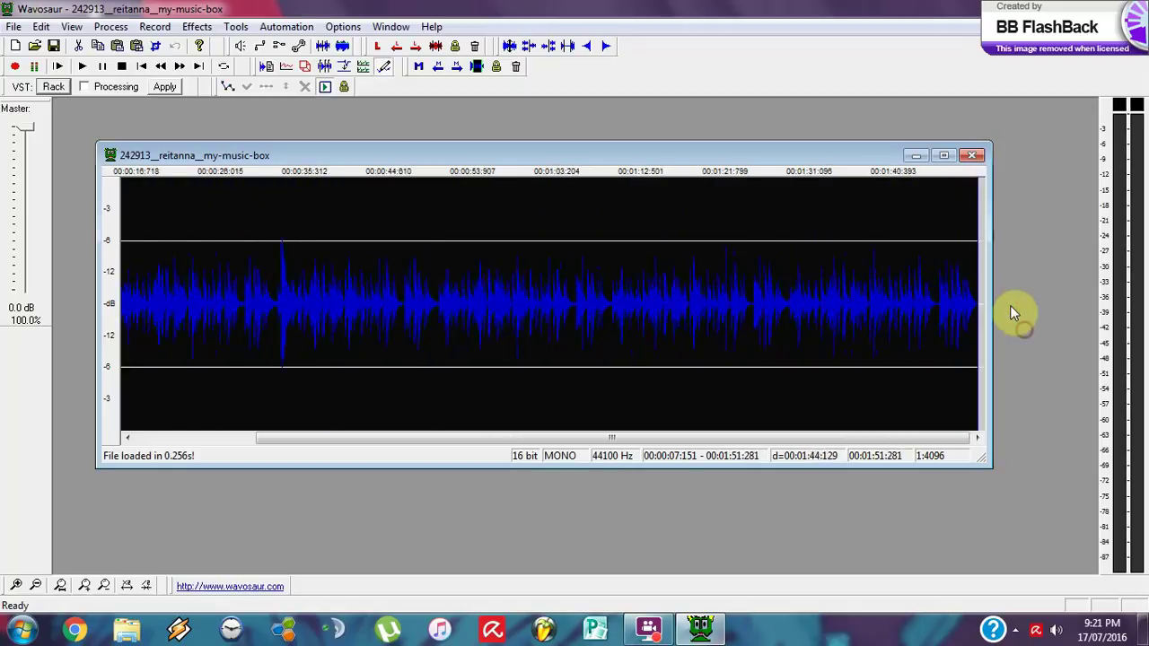
key(Delete)
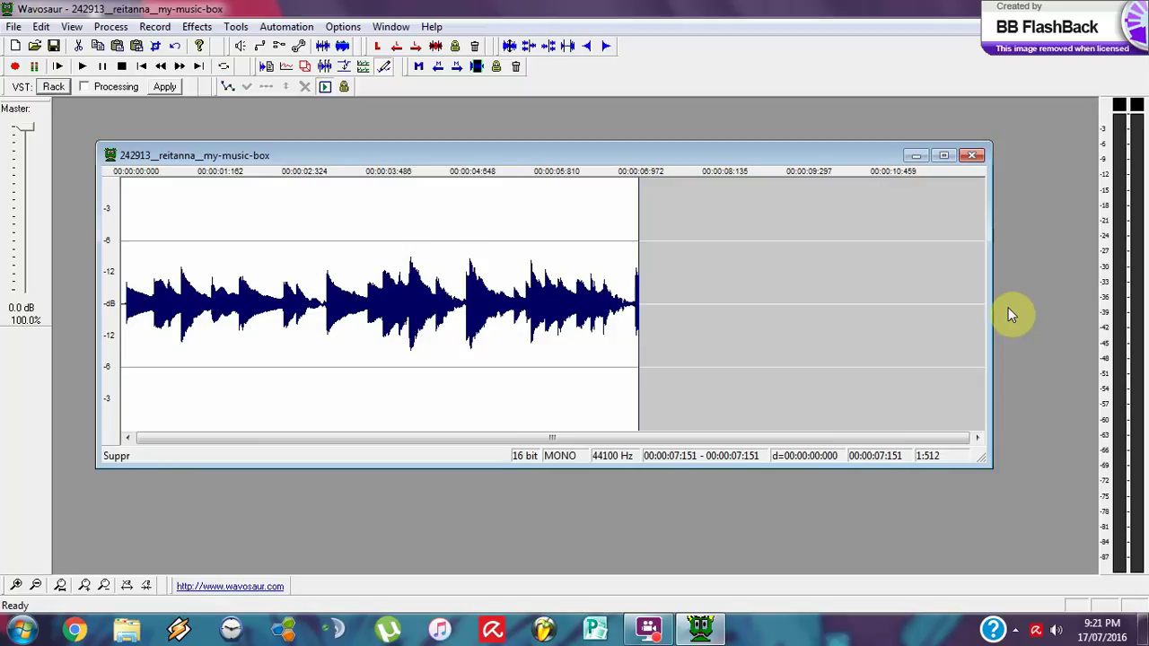
click(82, 66)
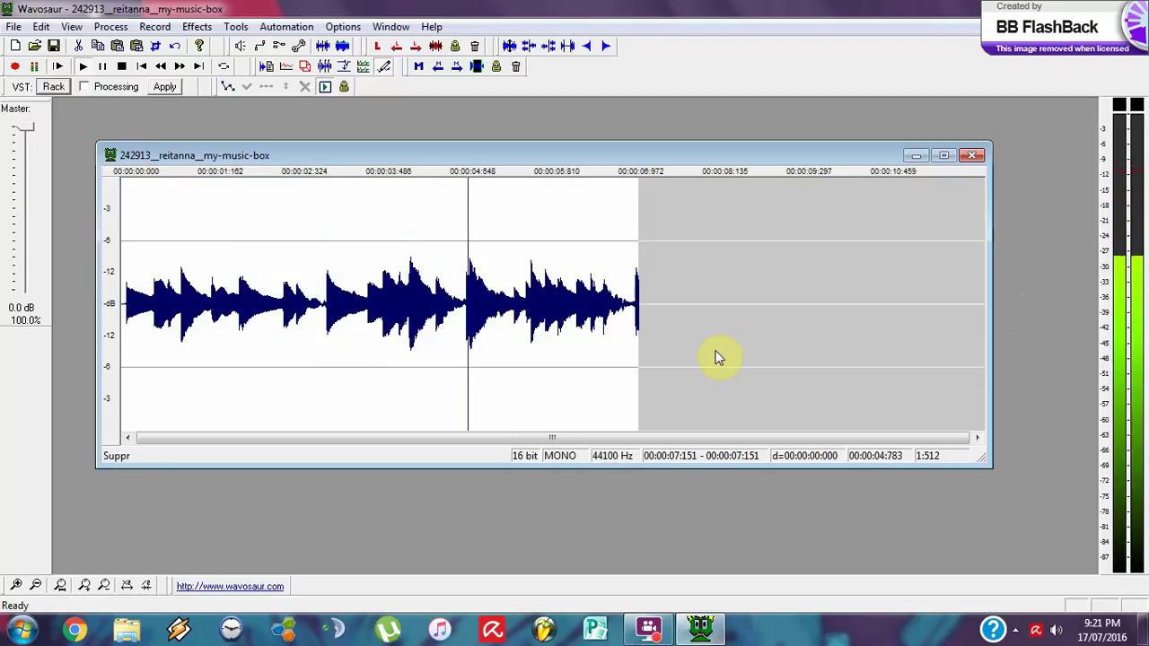
Save the trimmed music file and minimize Wavosaur to reveal the desktop
click(13, 26)
click(67, 80)
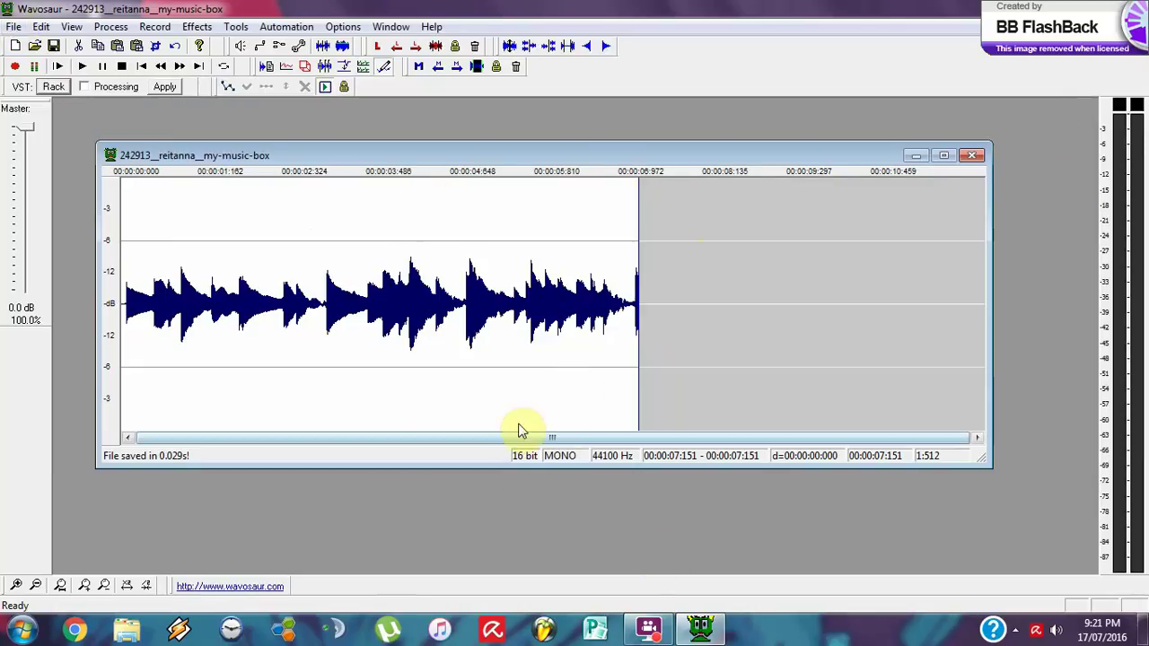
click(709, 631)
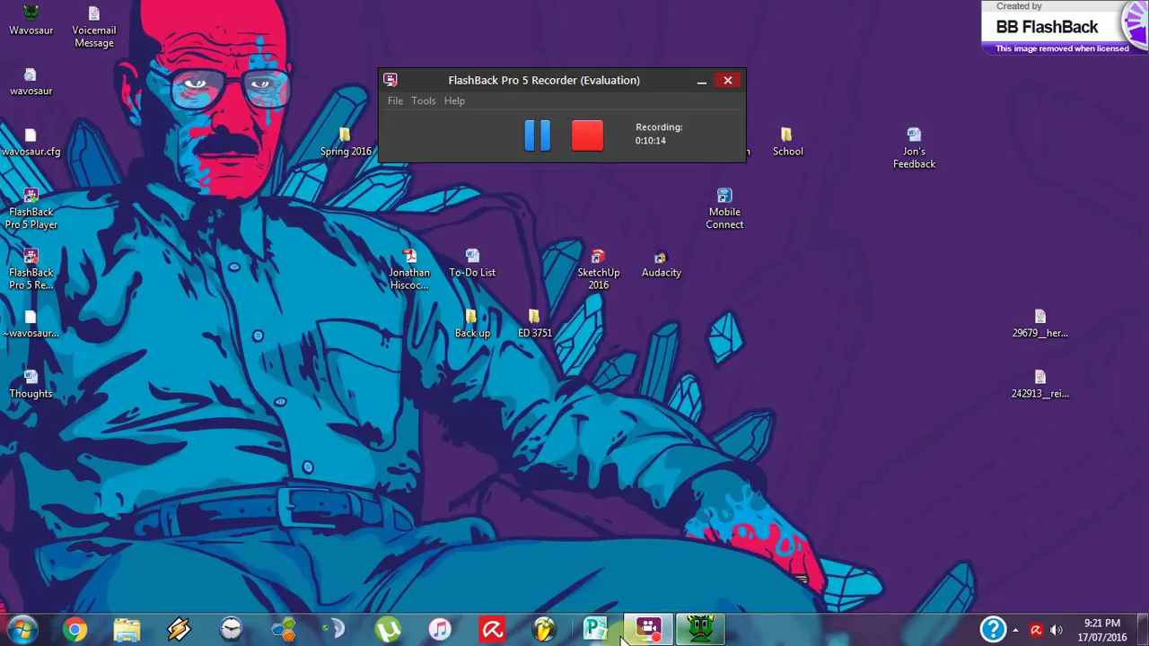